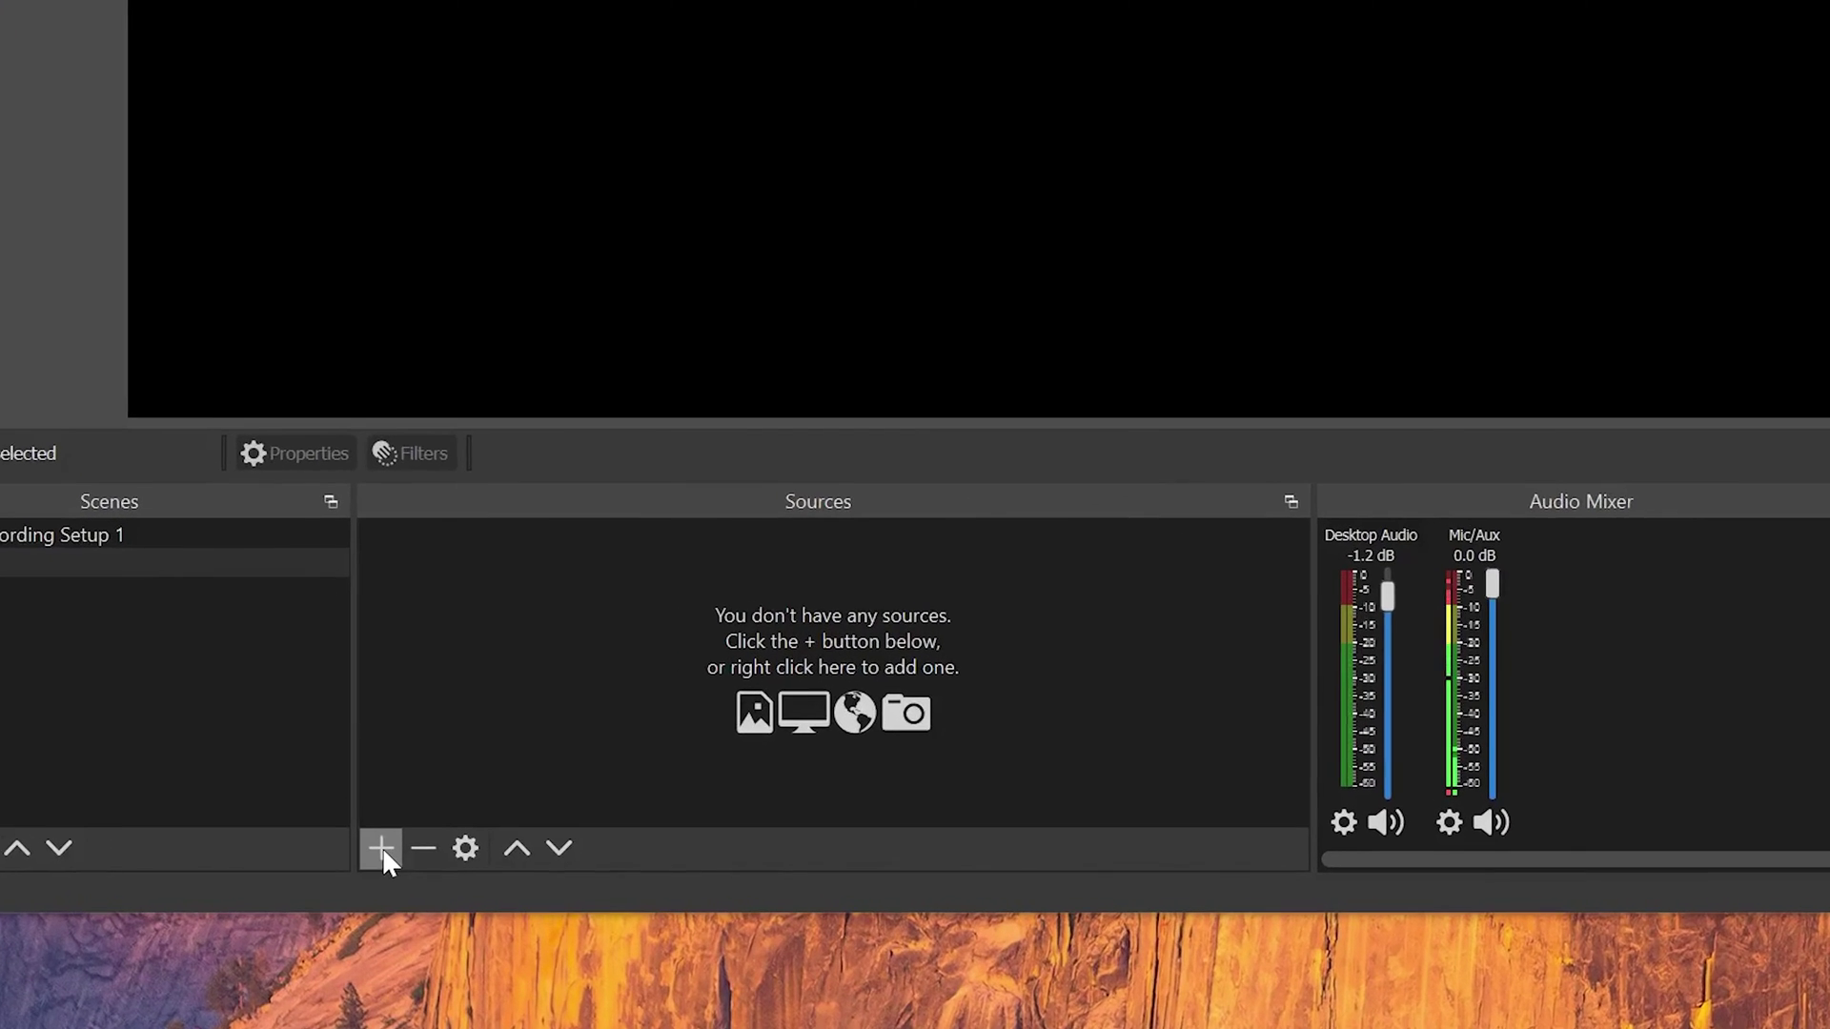
# Add a Display Capture source named 'Display Capture 2' capturing Display 1 (3840x2160 primary monitor).
pyautogui.click(414, 863)
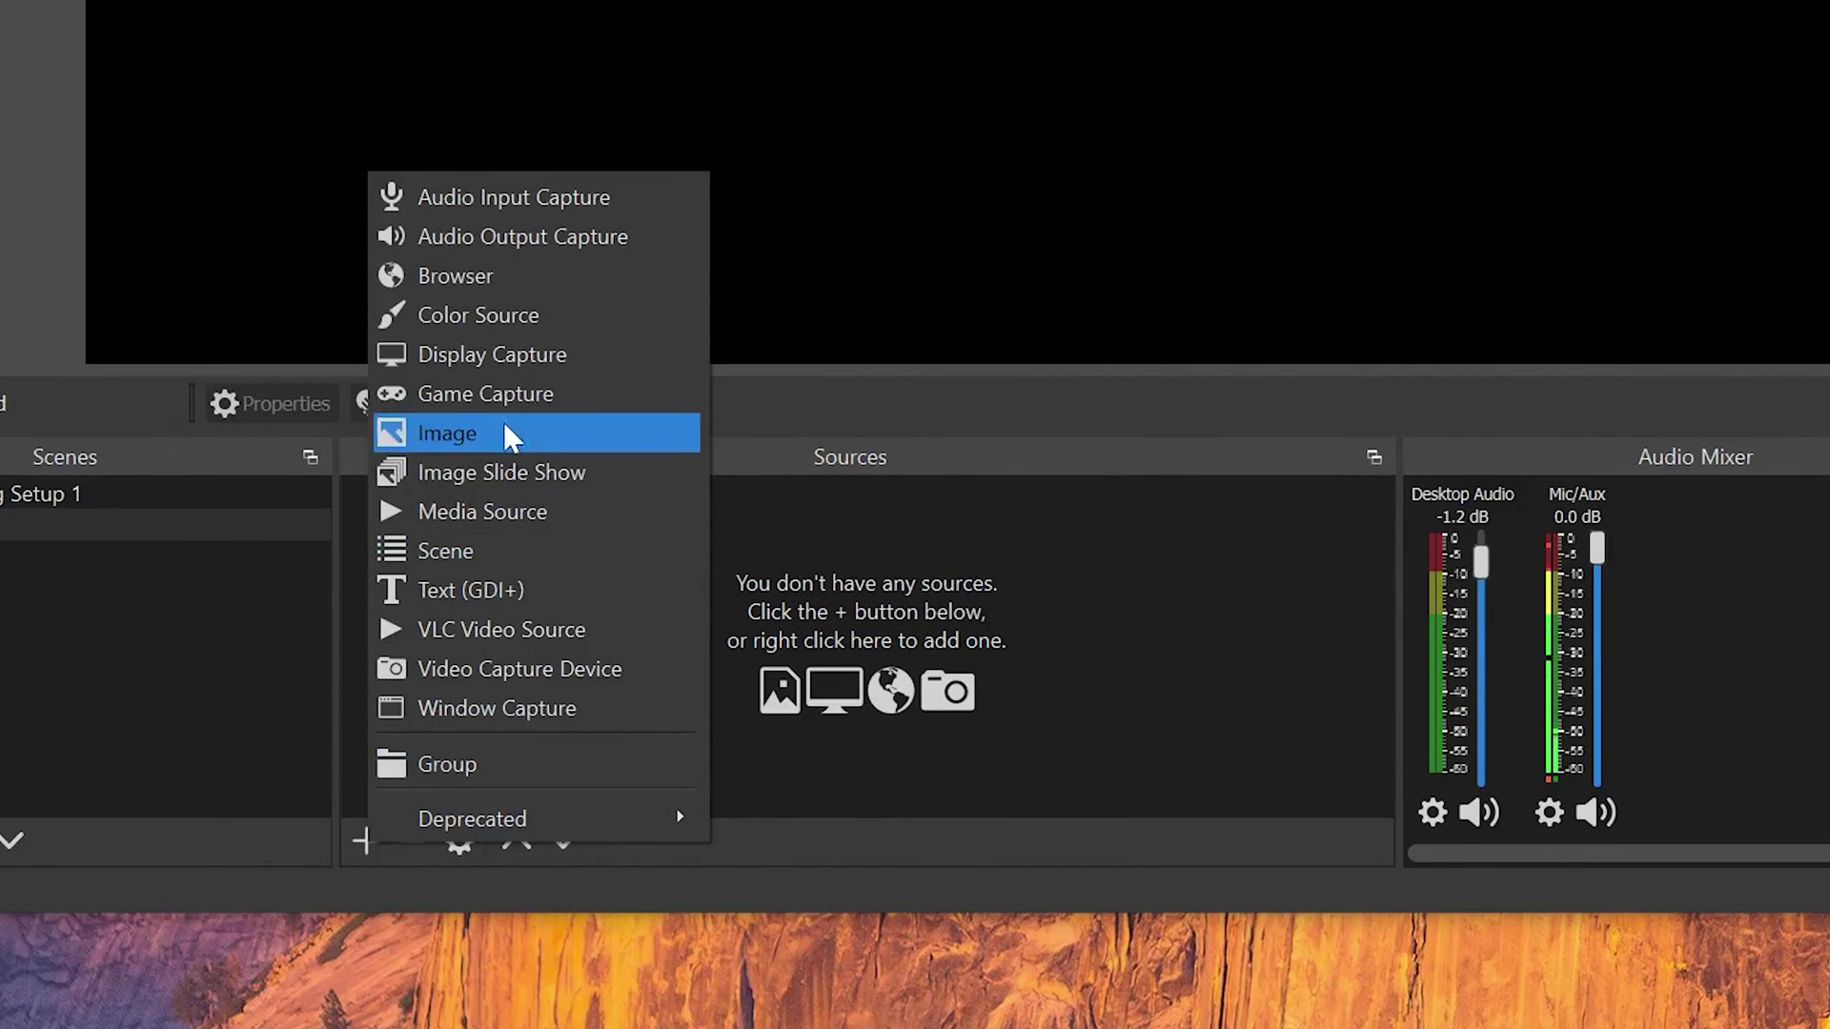
pyautogui.click(553, 349)
pyautogui.write('Display Capture ')
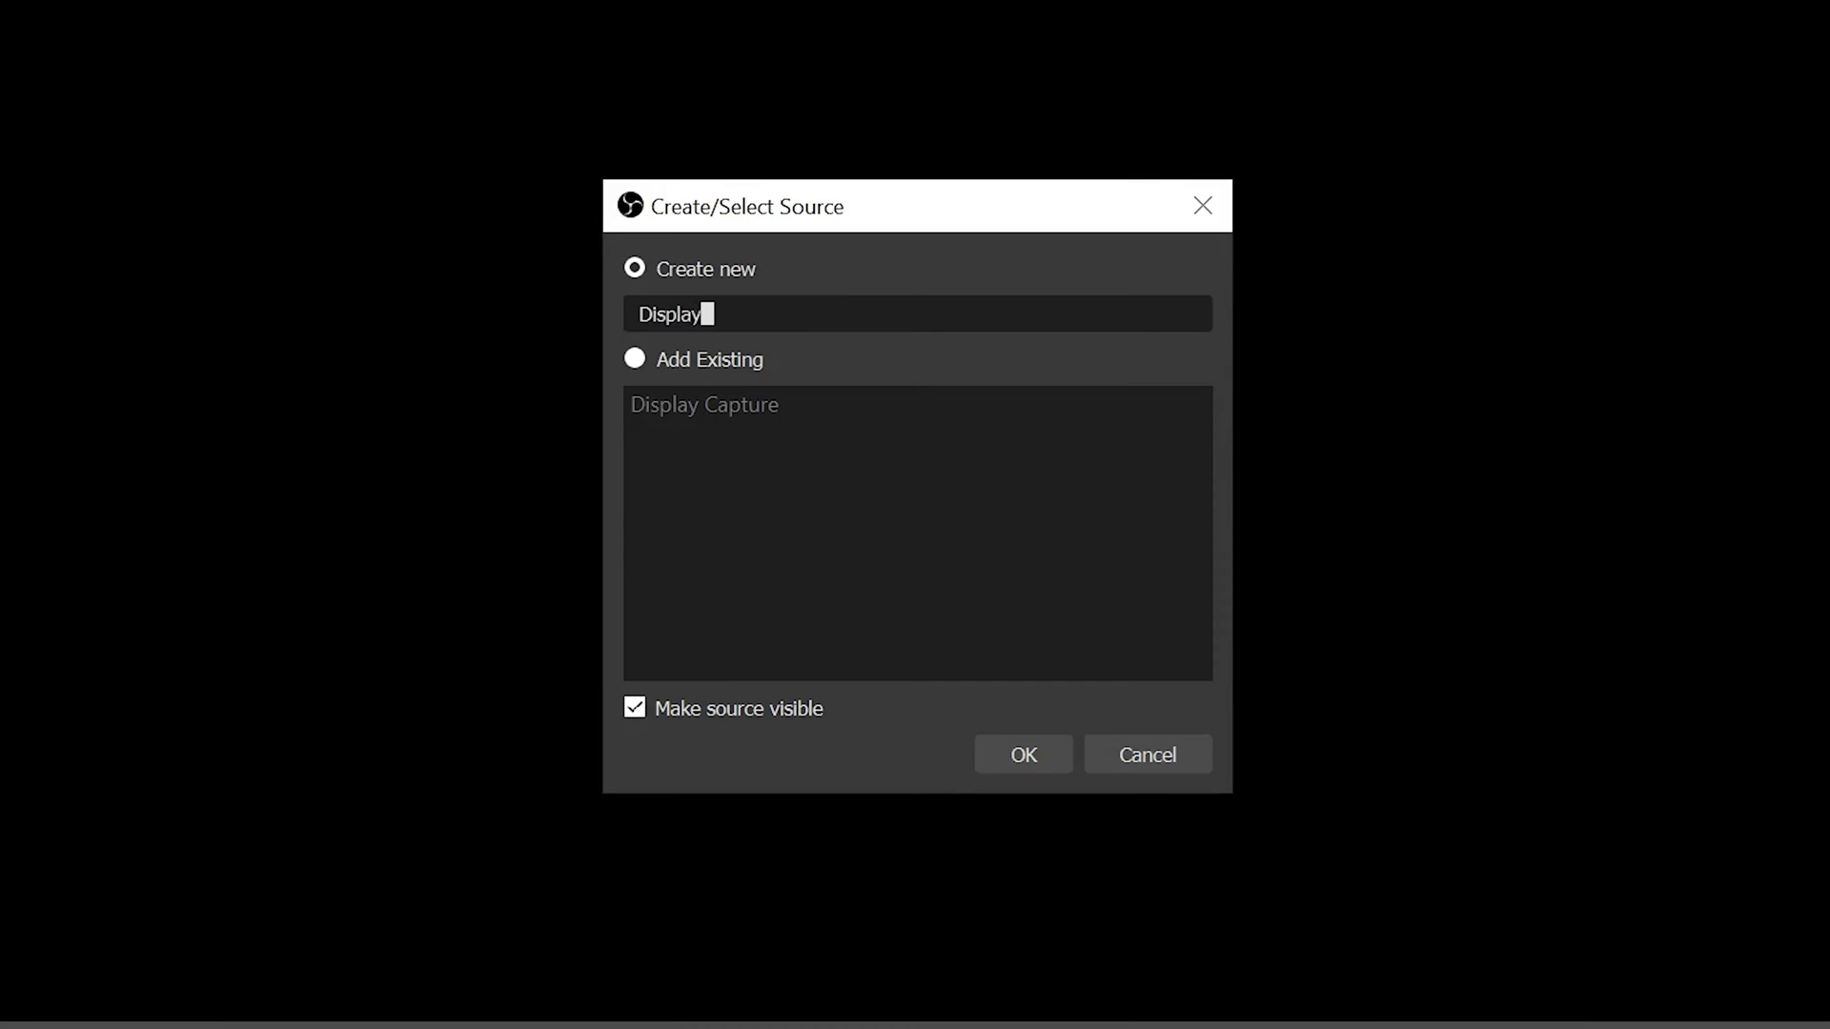
pyautogui.write('2')
pyautogui.press('Return')
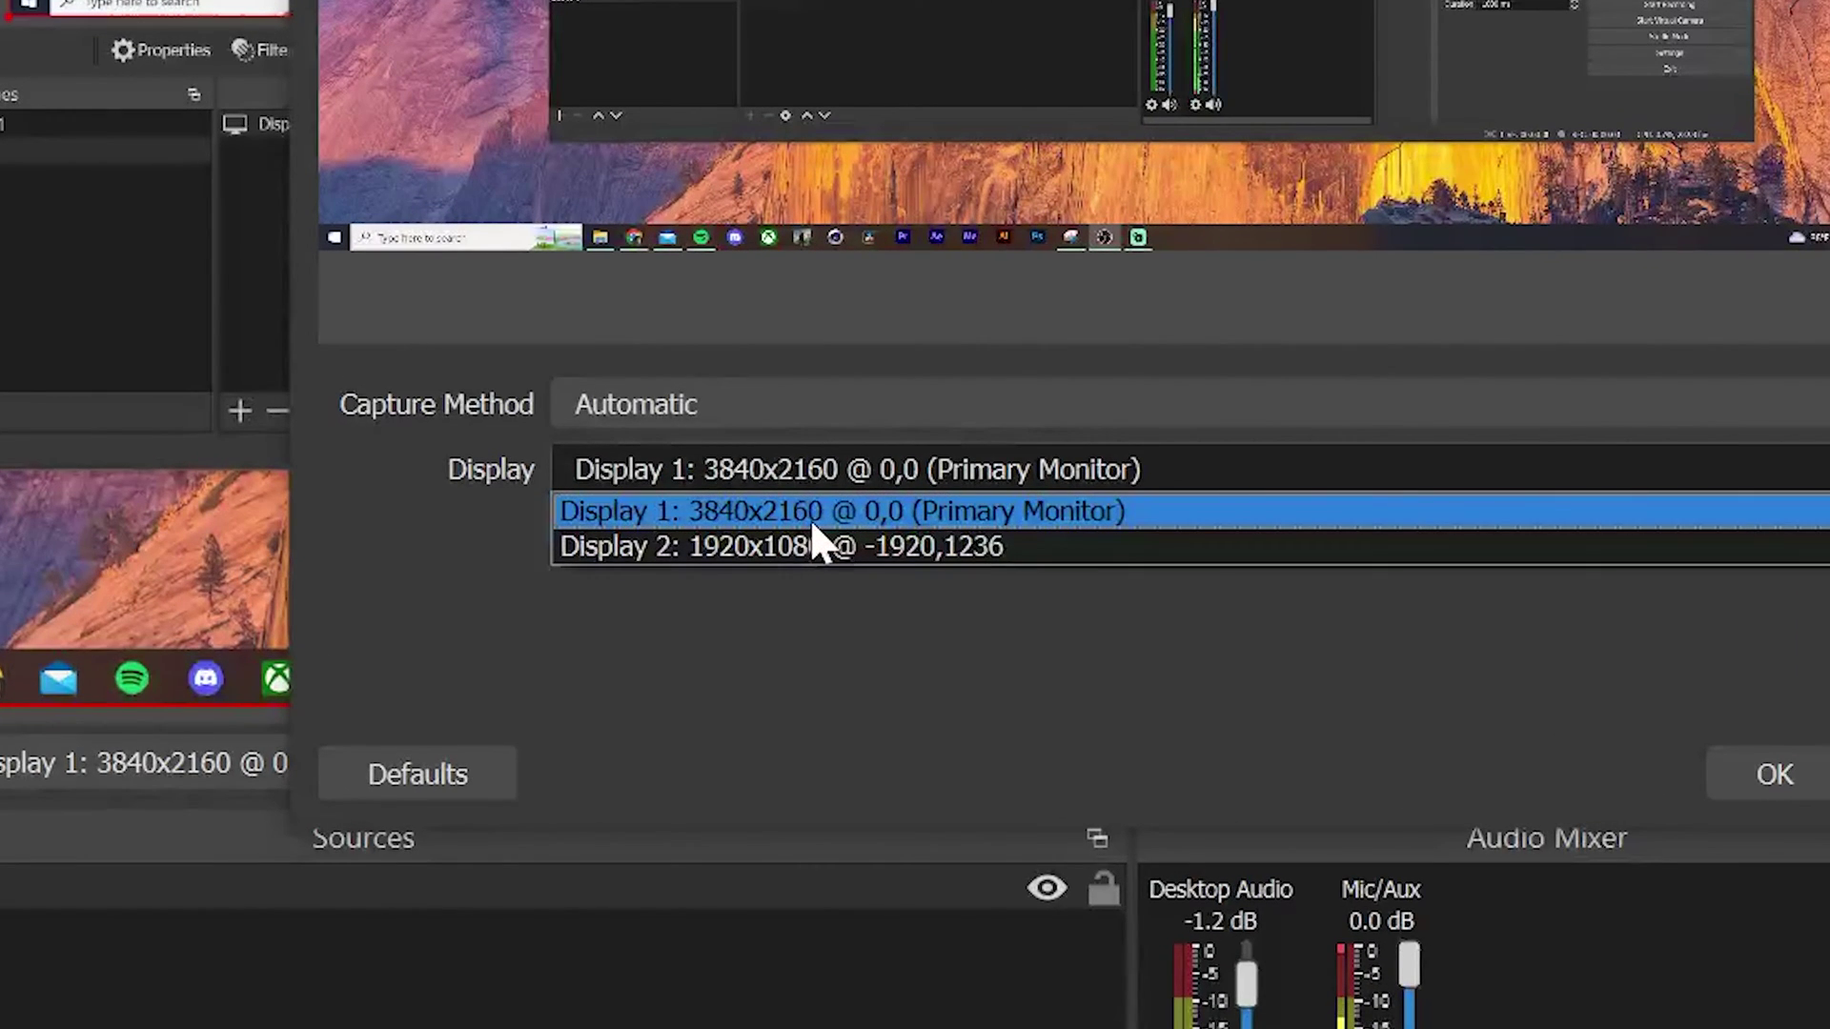
pyautogui.click(812, 515)
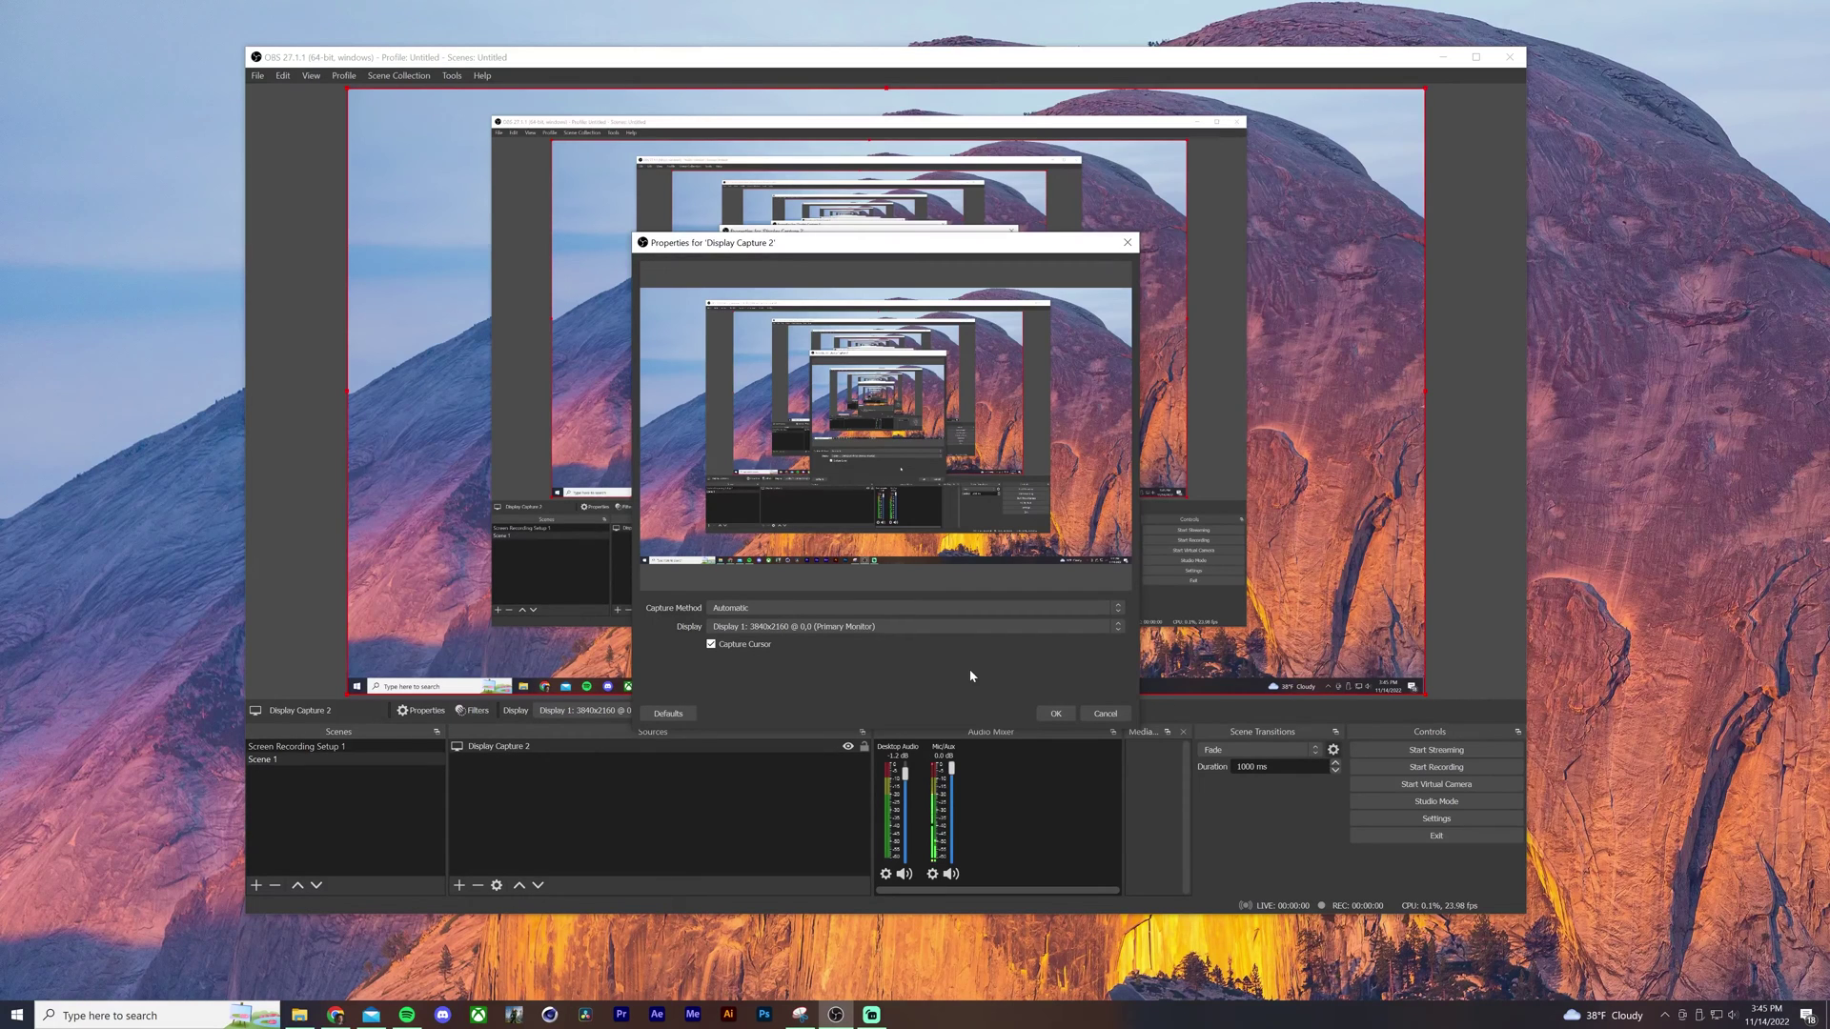
# Confirm the display capture properties and fit the capture to fill the whole canvas.
pyautogui.click(1056, 714)
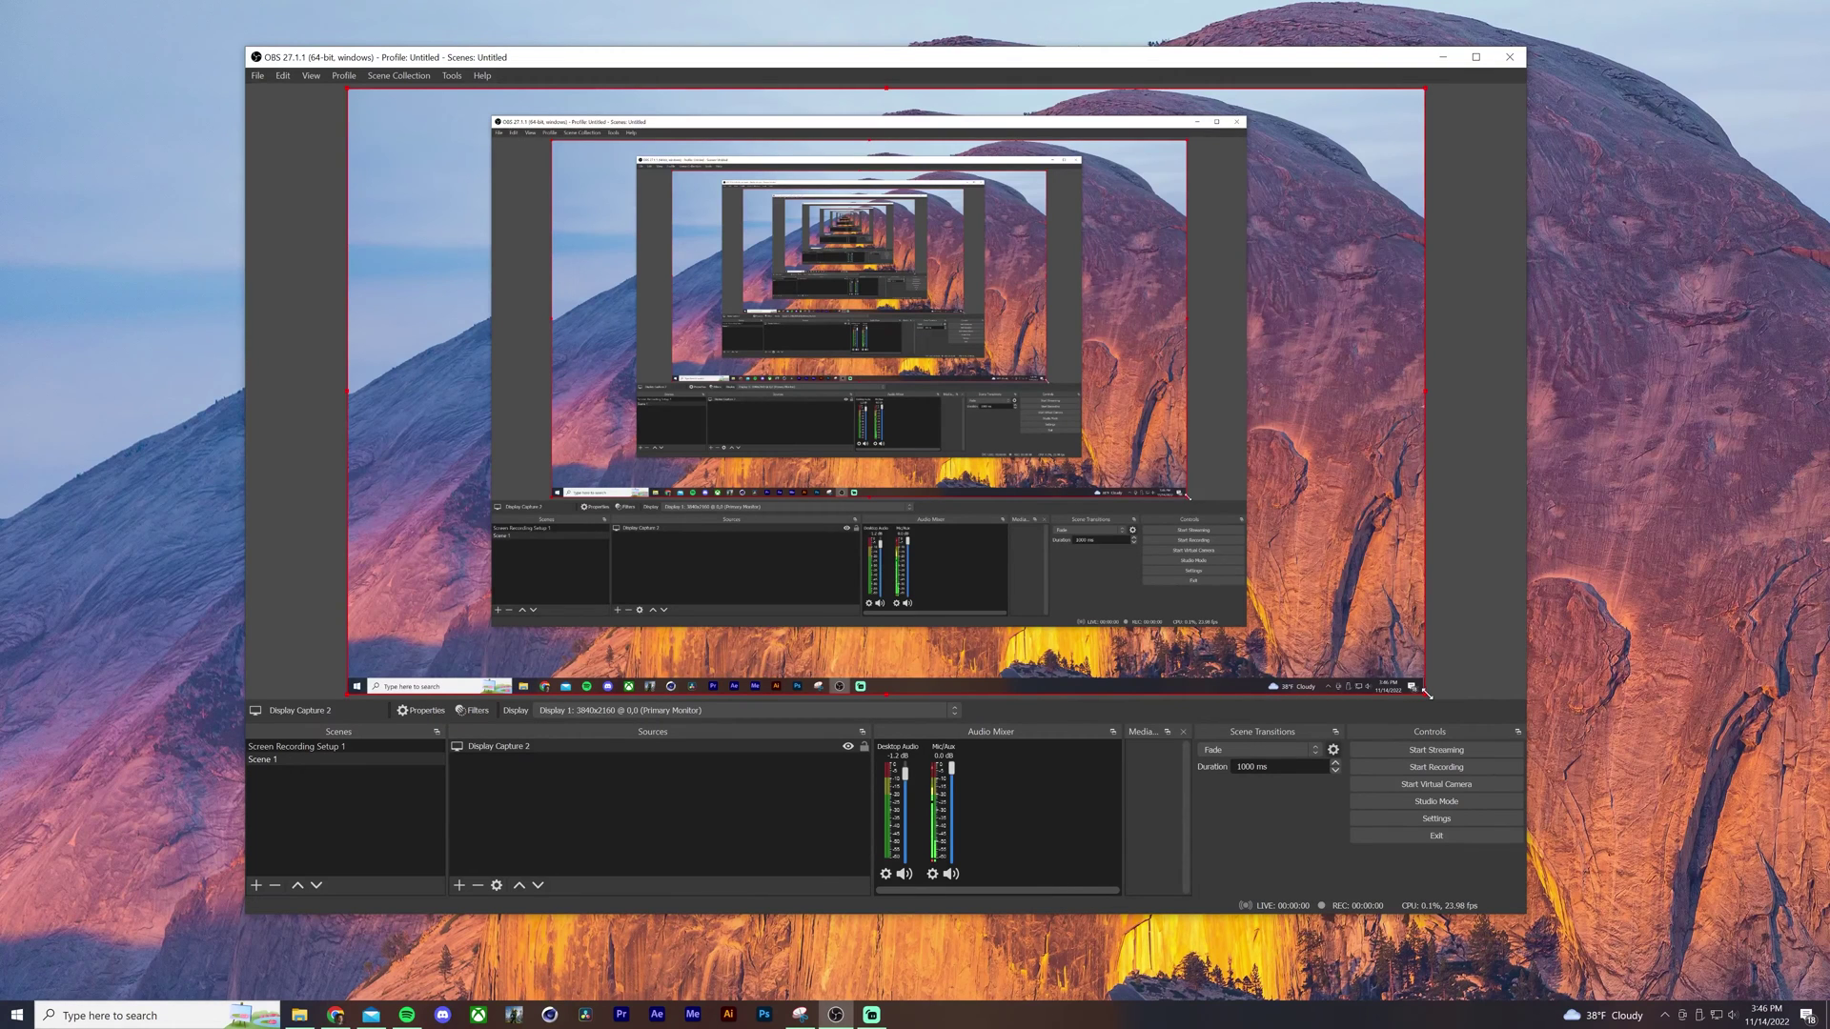
pyautogui.moveTo(1423, 707); pyautogui.dragTo(1139, 534)
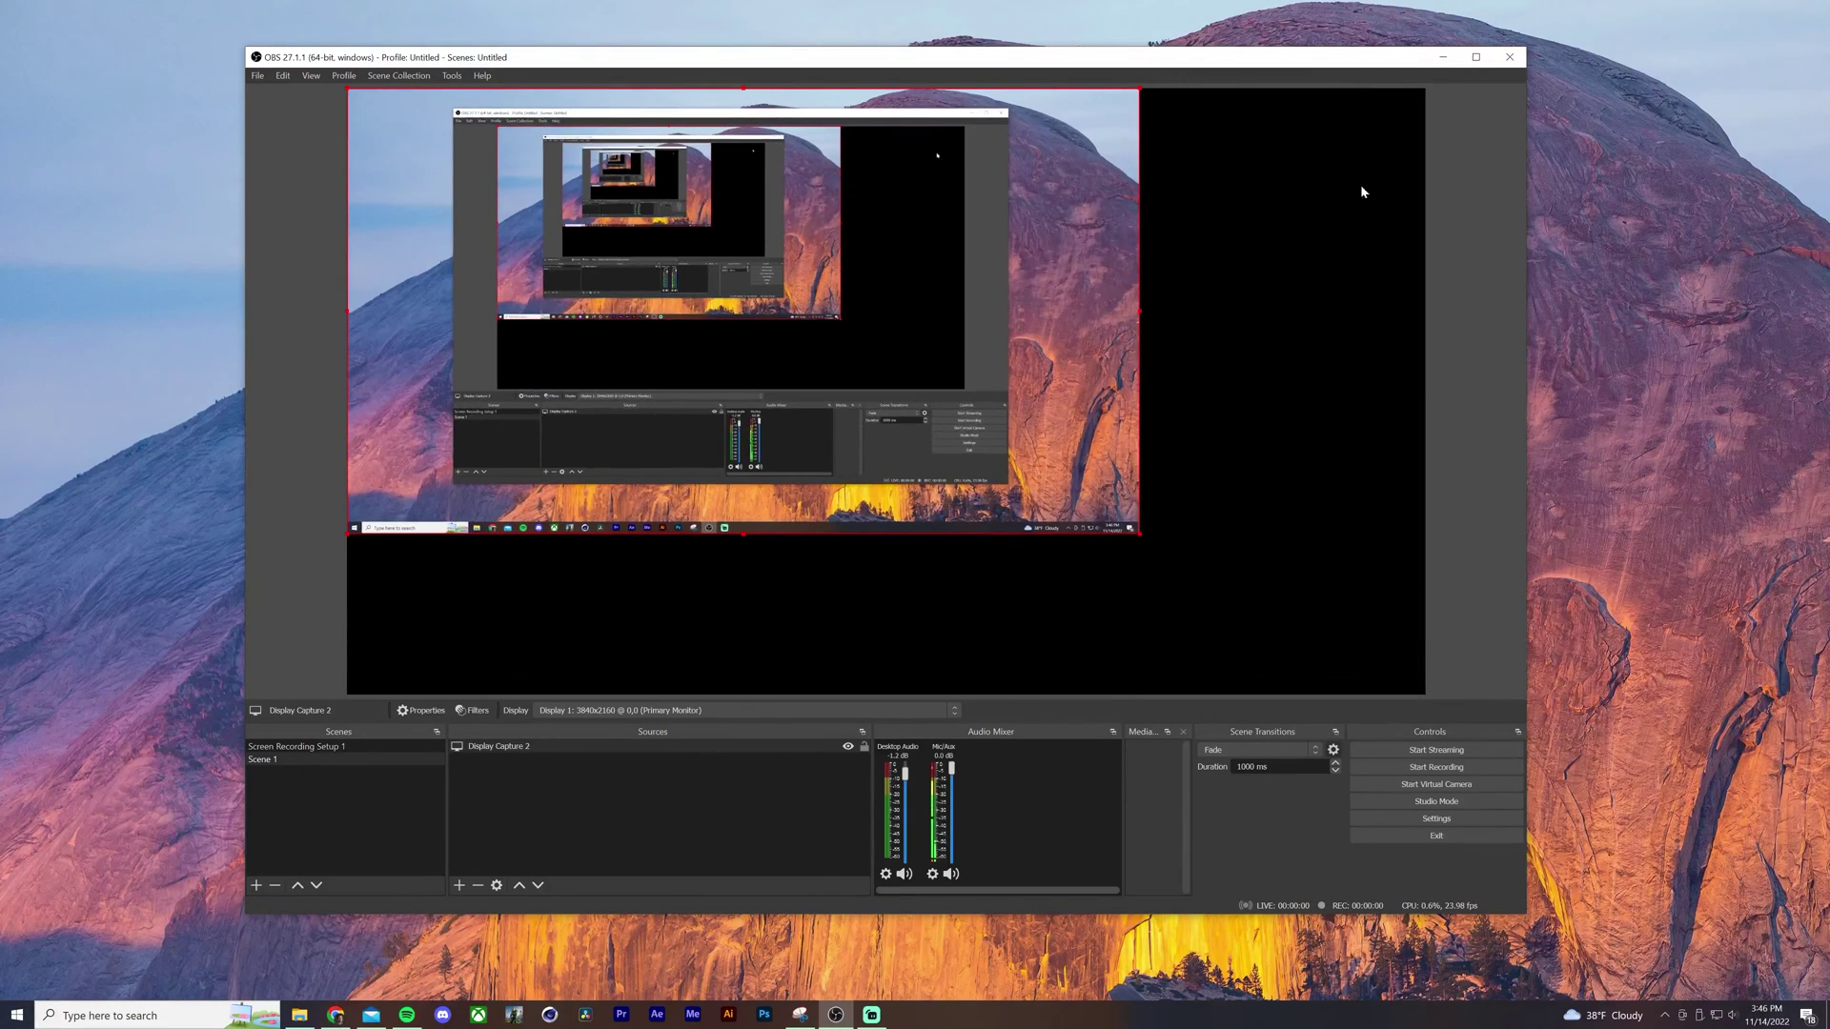
pyautogui.rightClick(1092, 381)
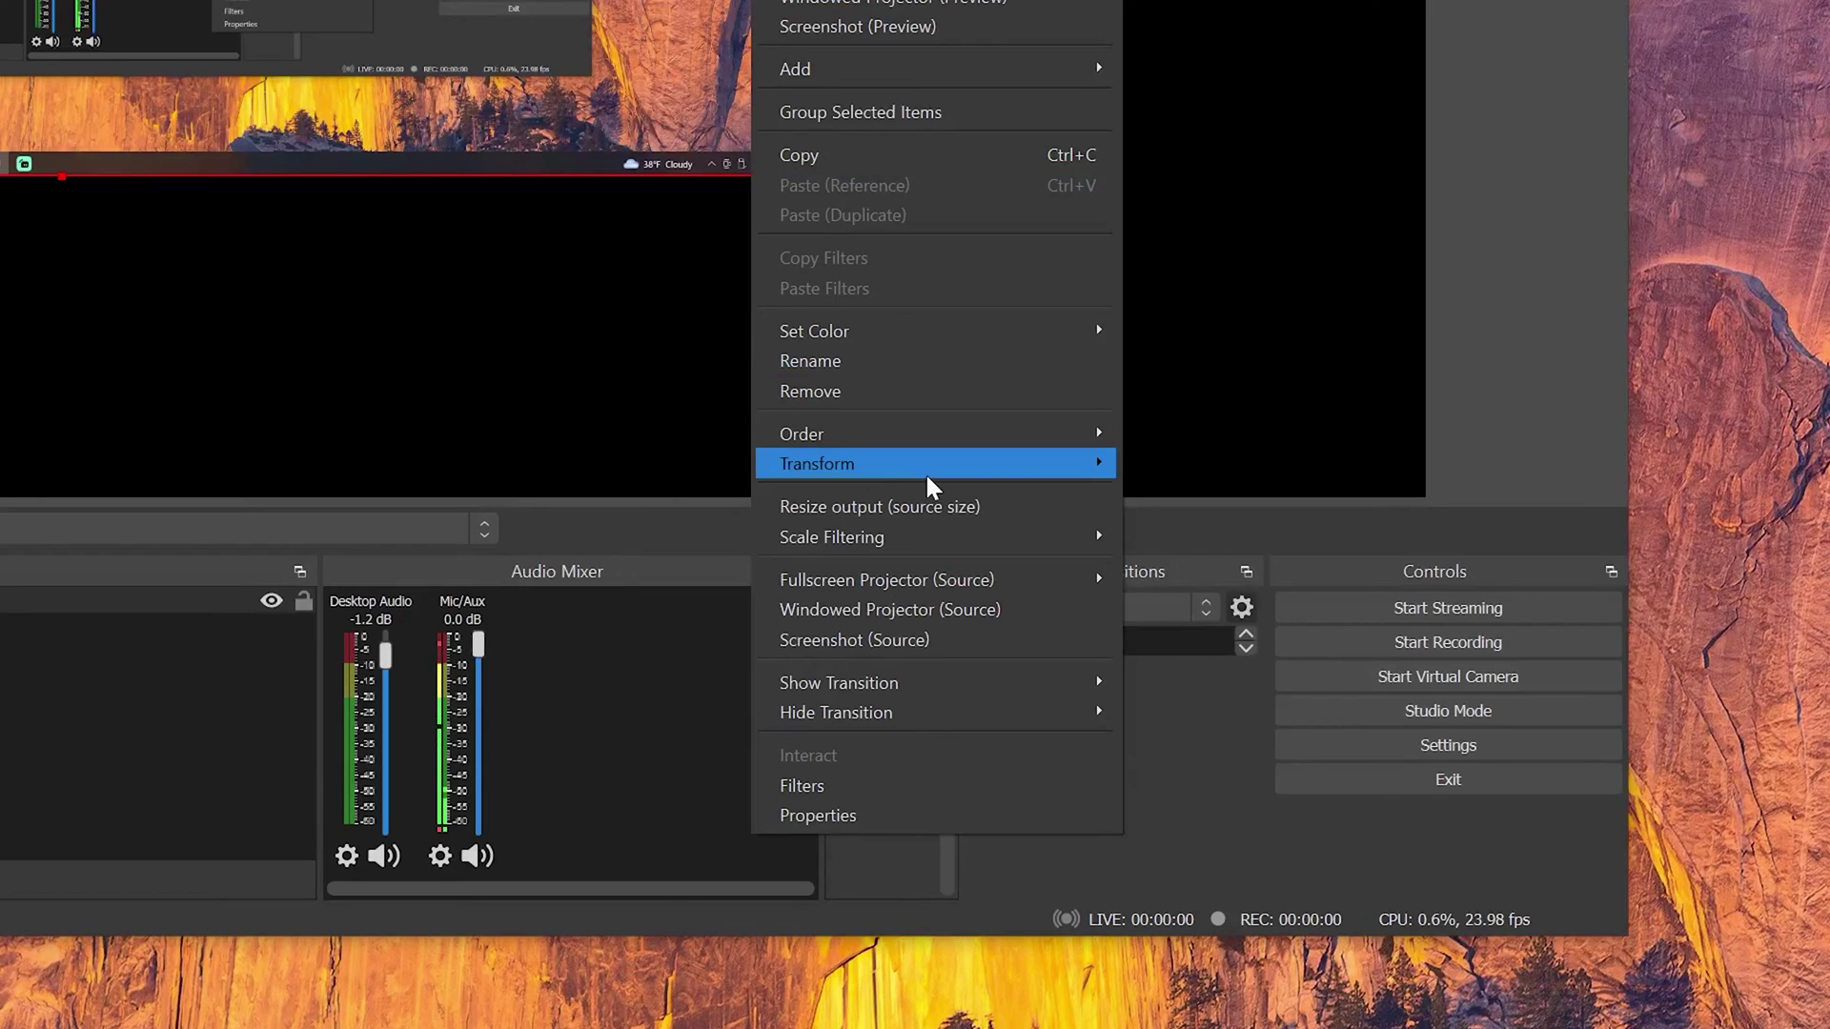
pyautogui.moveTo(929, 476)
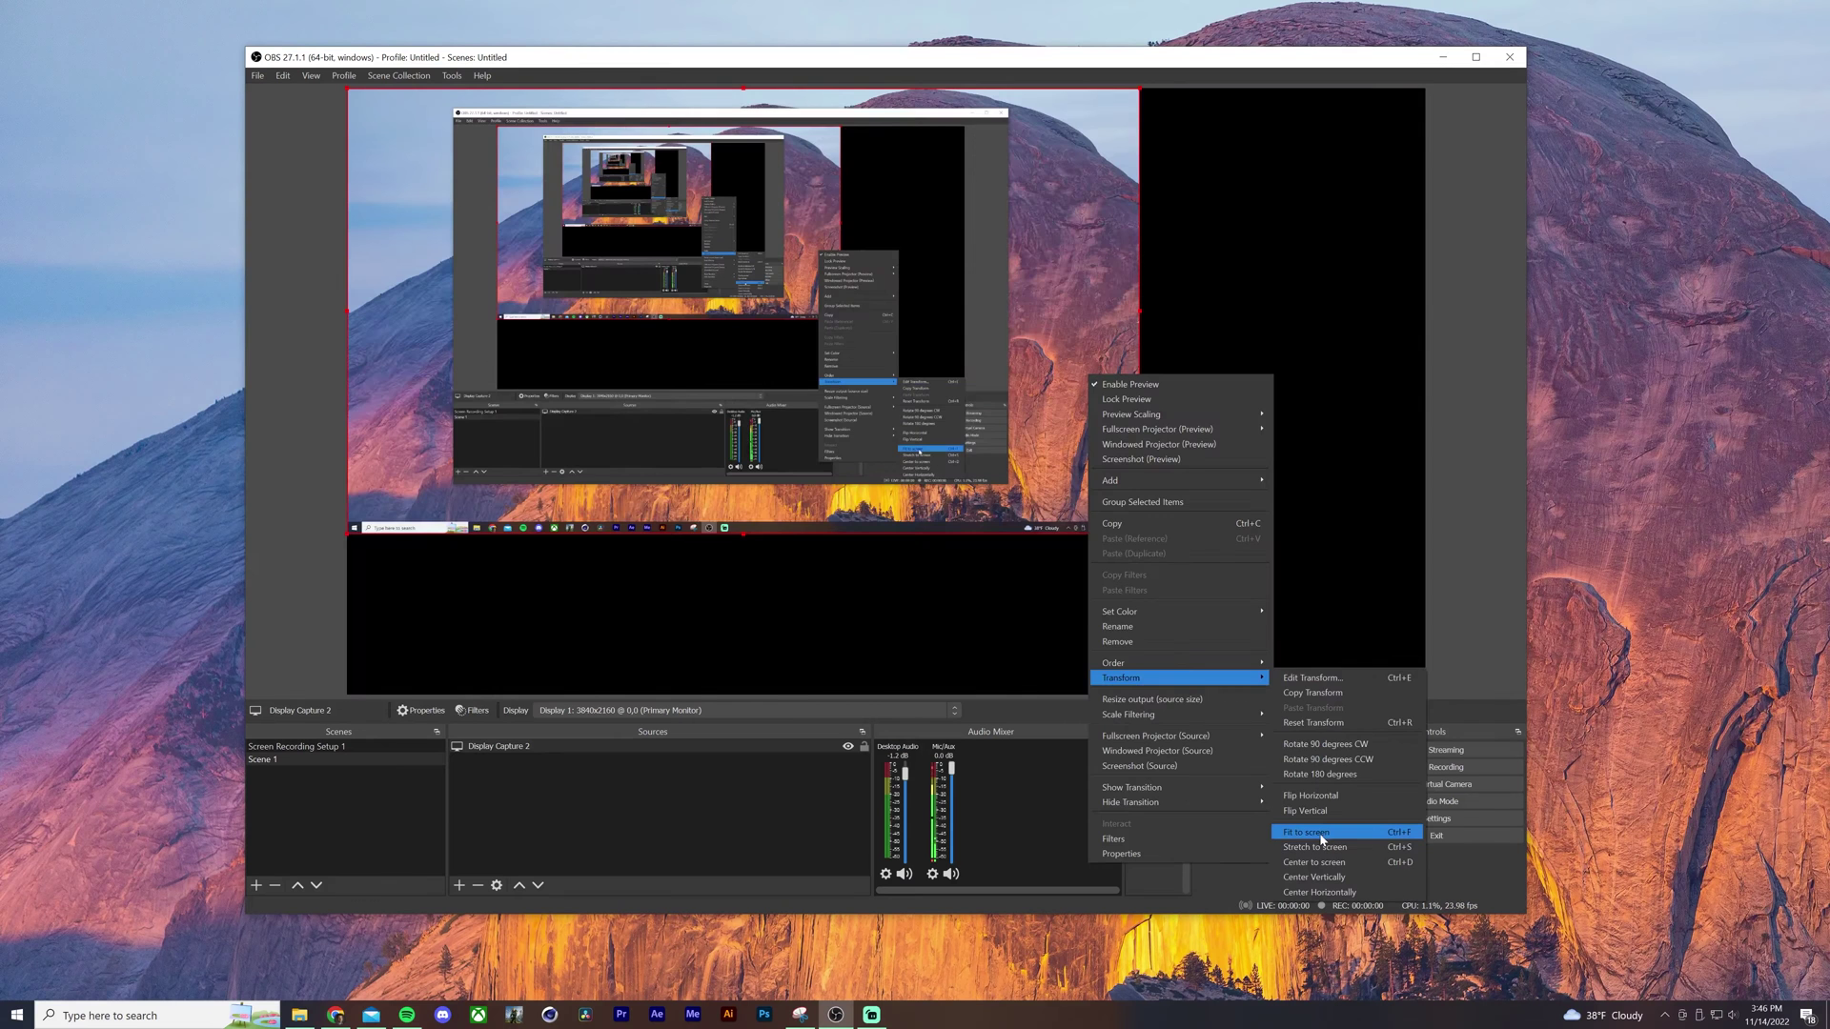
pyautogui.click(1214, 774)
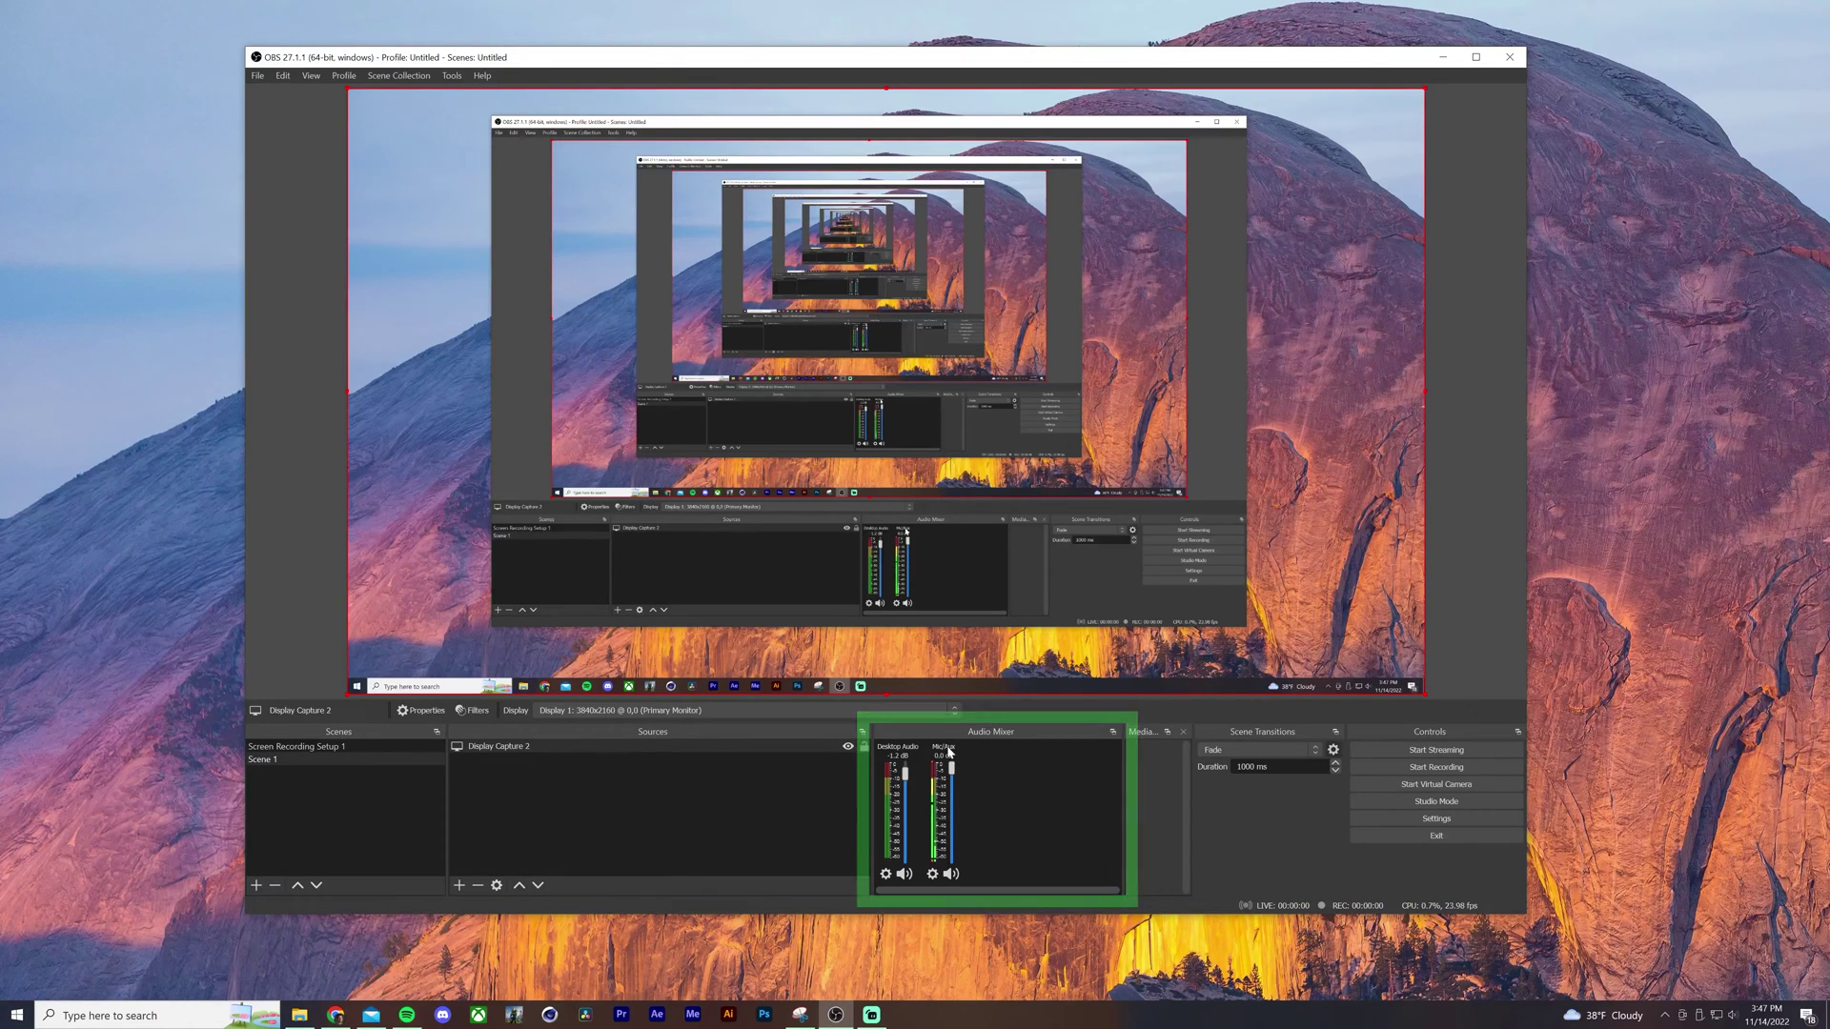
# Hide the Mic/Aux and Desktop Audio channels from the audio mixer.
pyautogui.rightClick(948, 751)
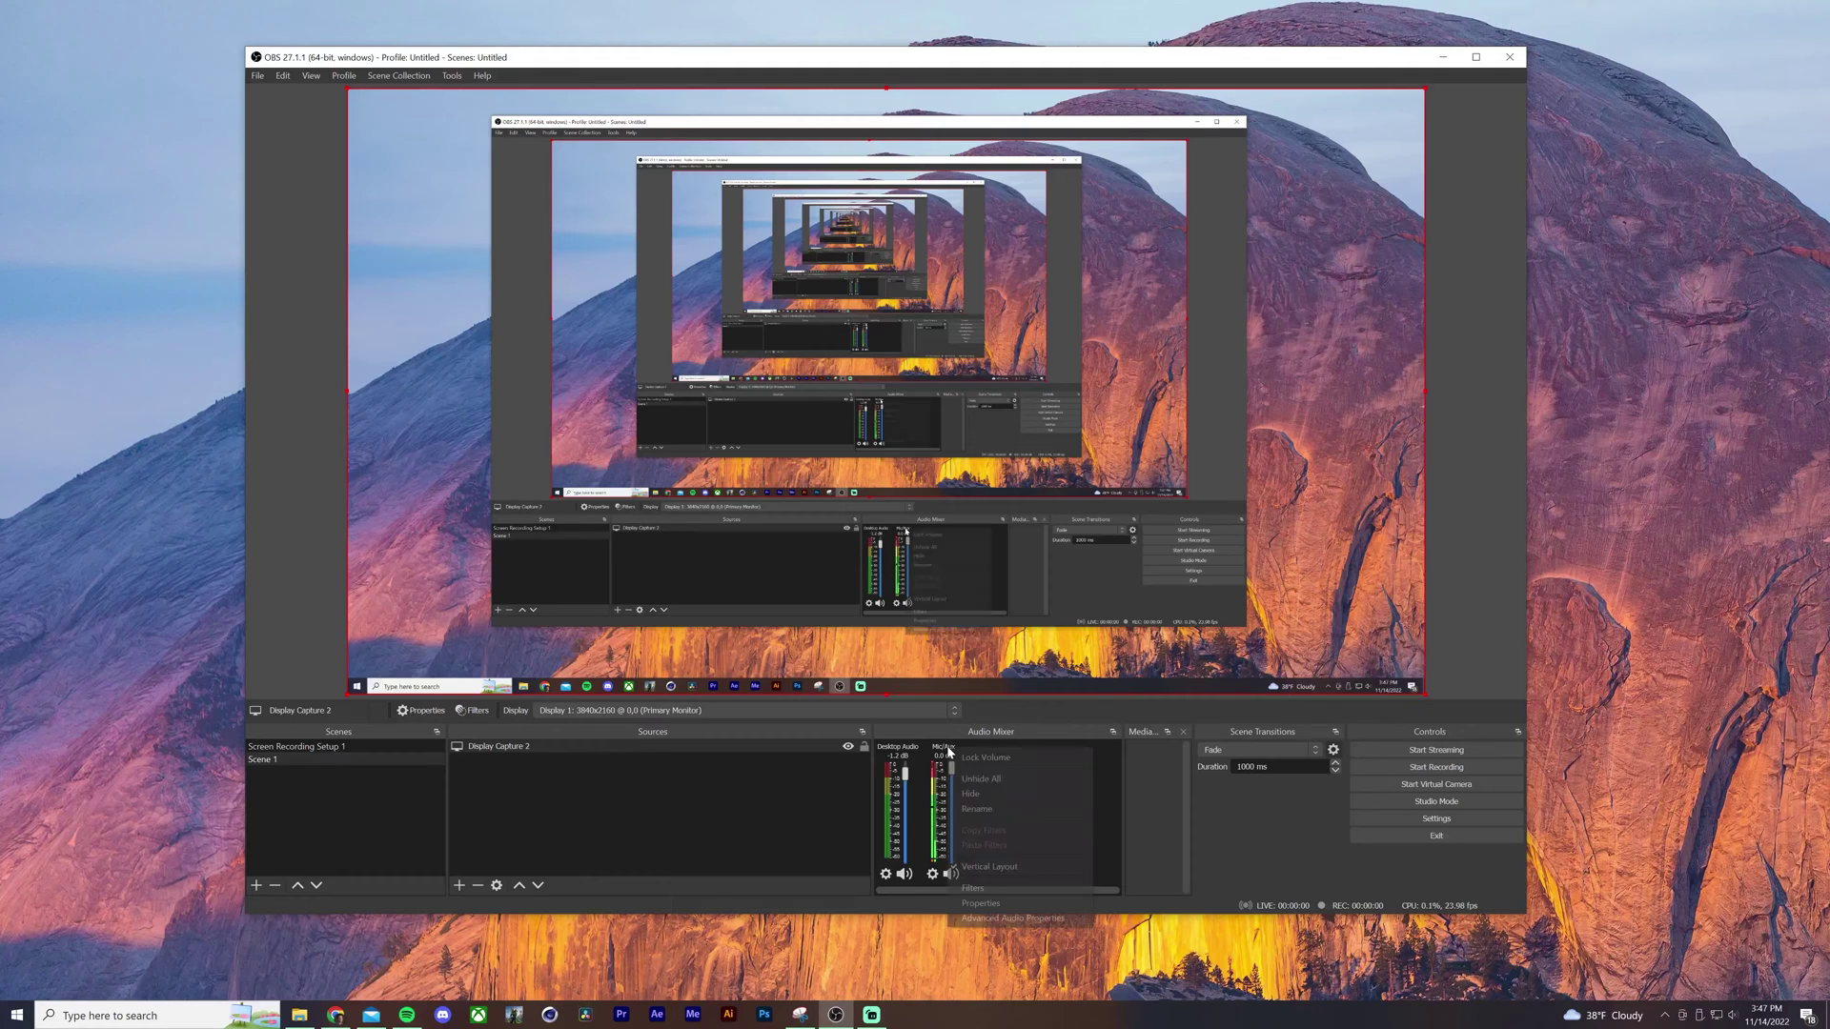
pyautogui.click(965, 791)
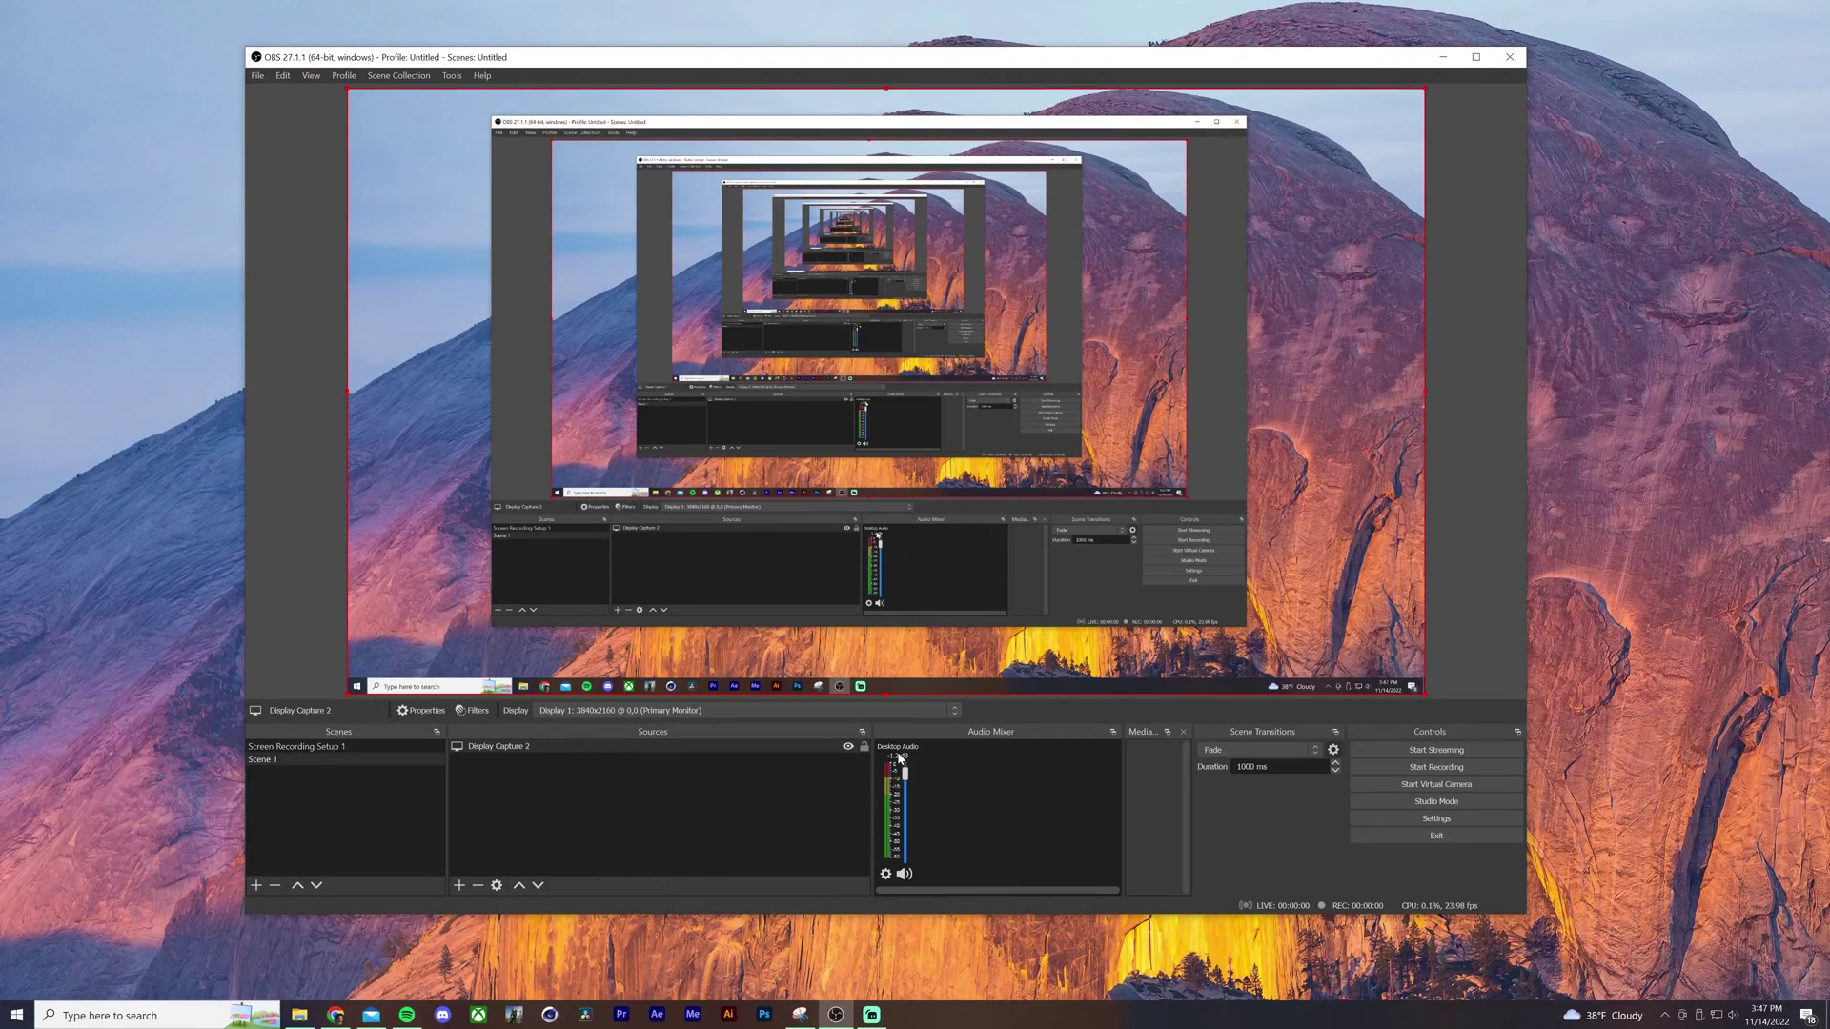
pyautogui.rightClick(902, 748)
pyautogui.click(921, 793)
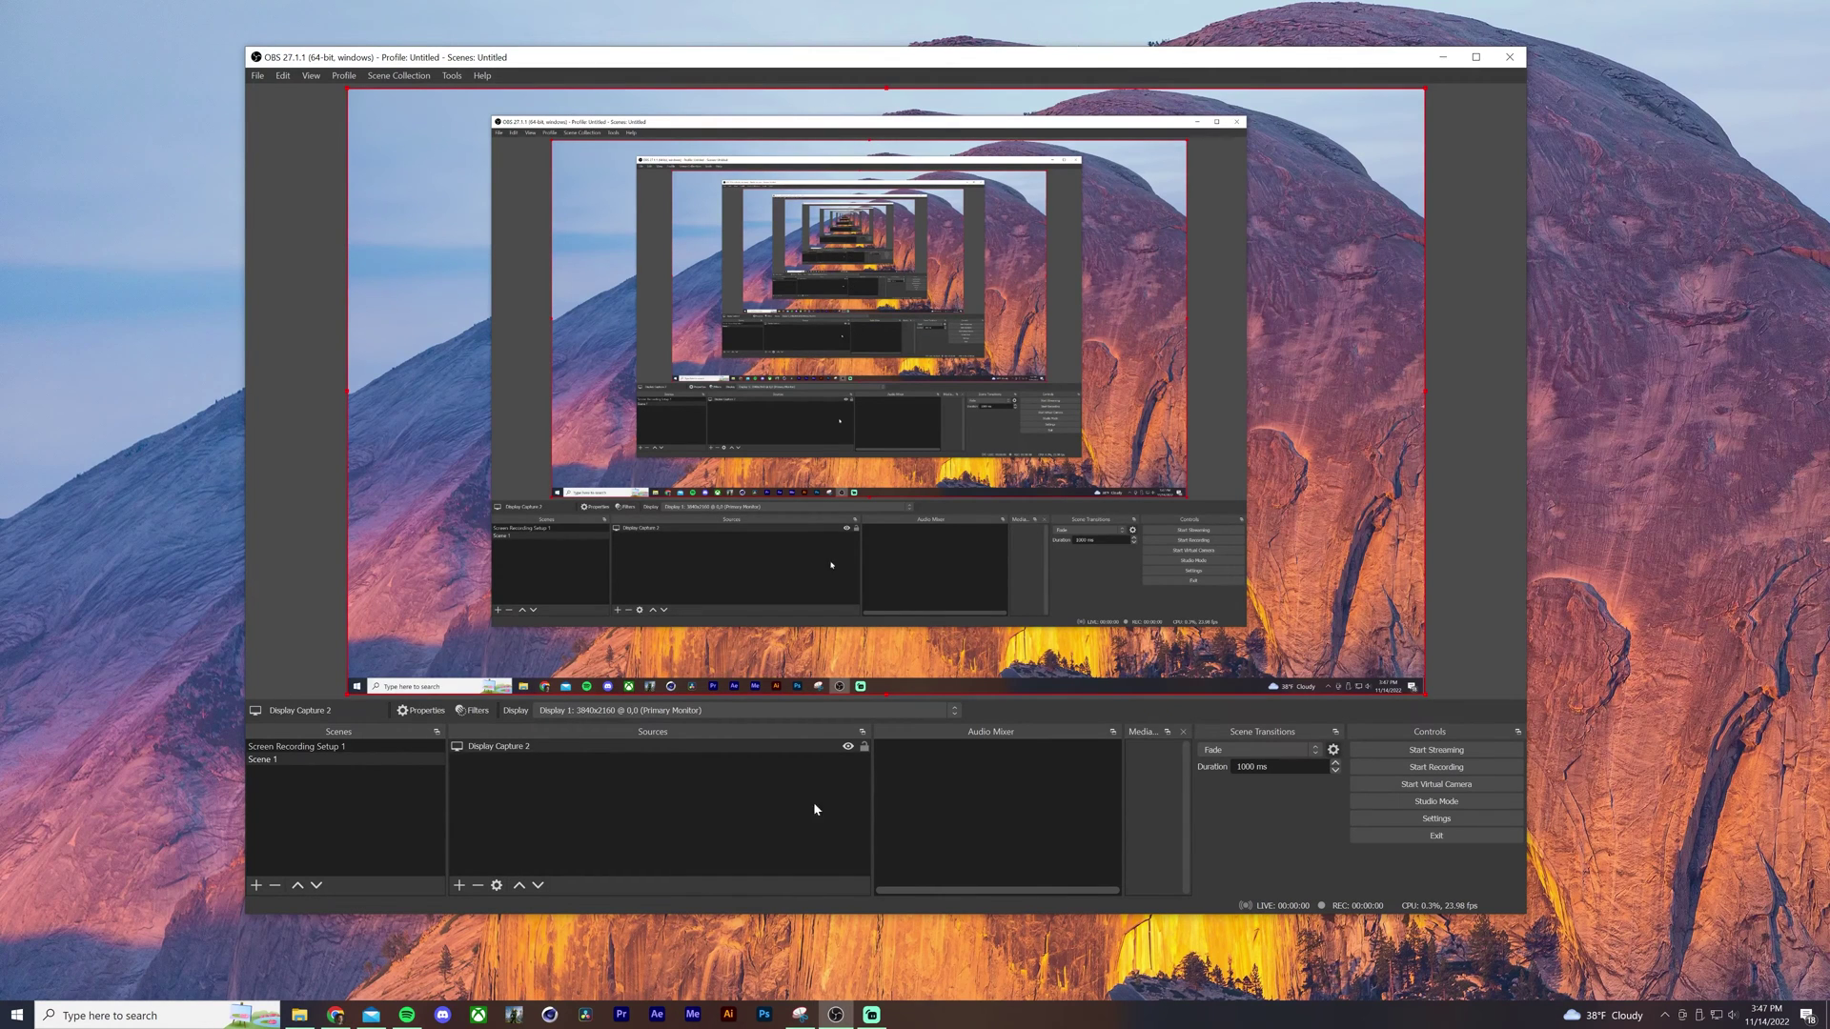
# Add an Audio Input Capture source using the Microphone (Scarlett Solo USB) device.
pyautogui.click(458, 886)
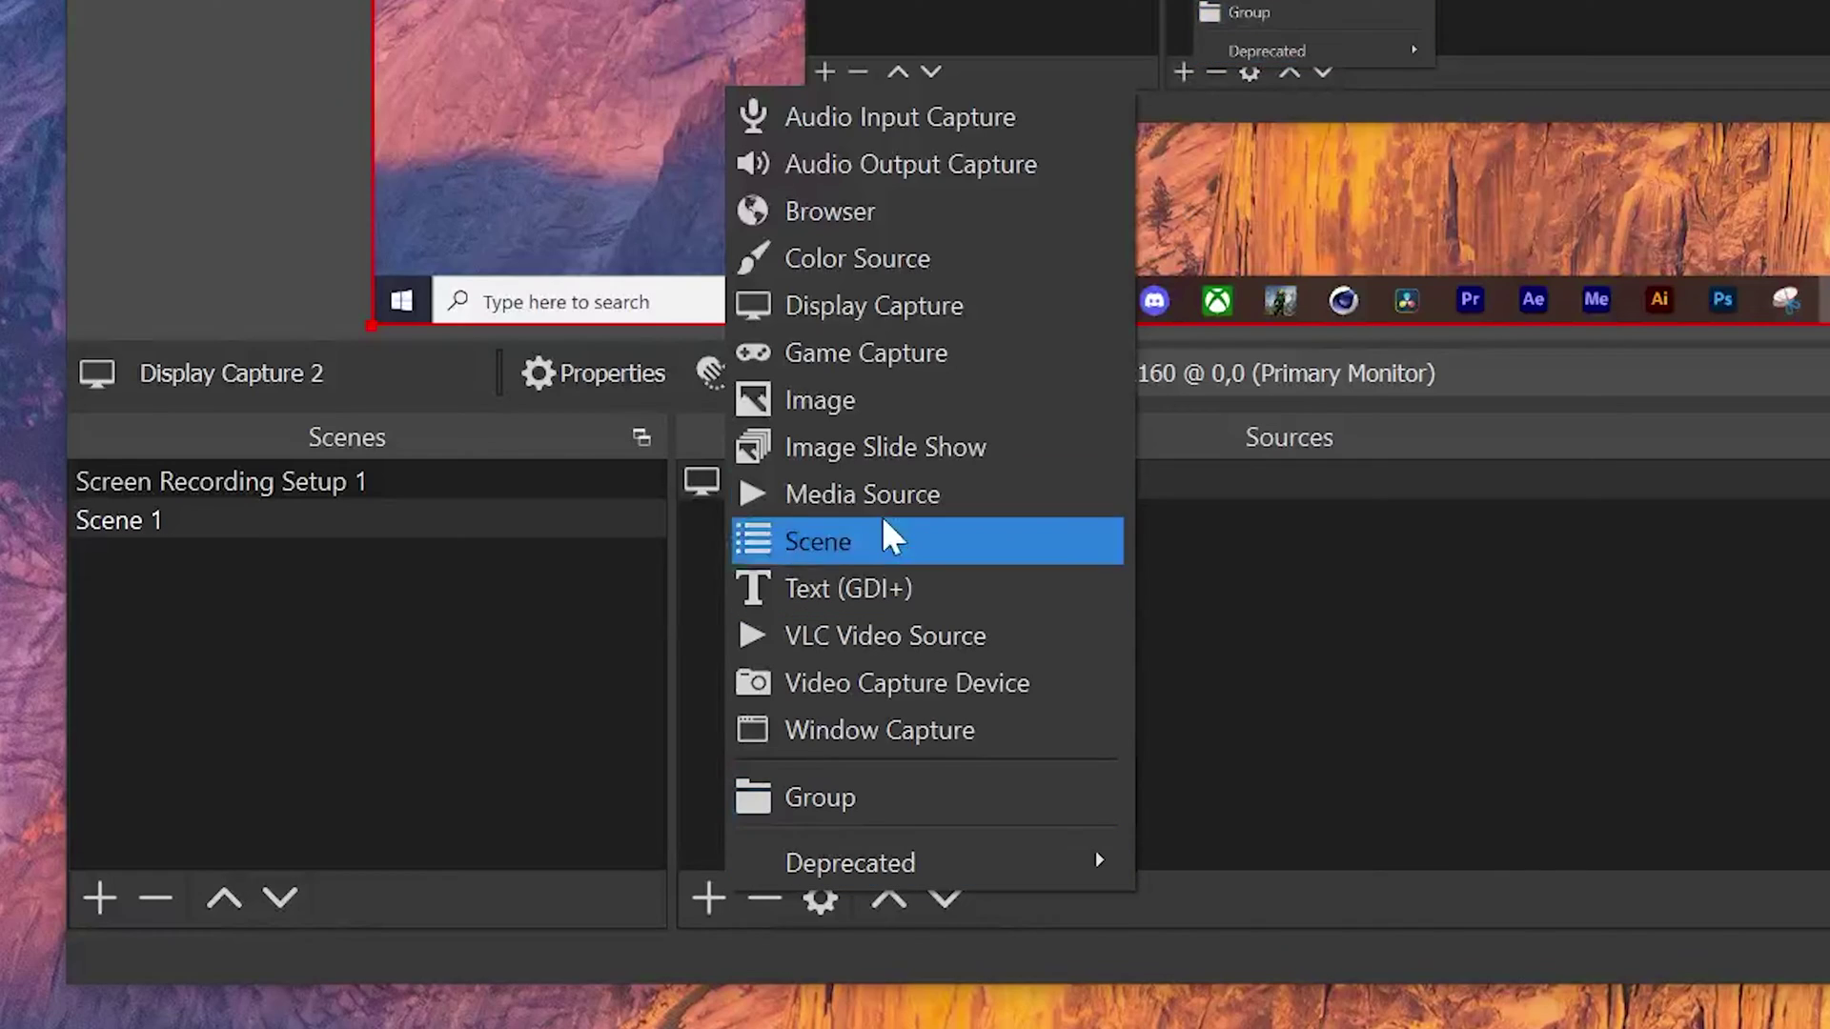
pyautogui.click(936, 122)
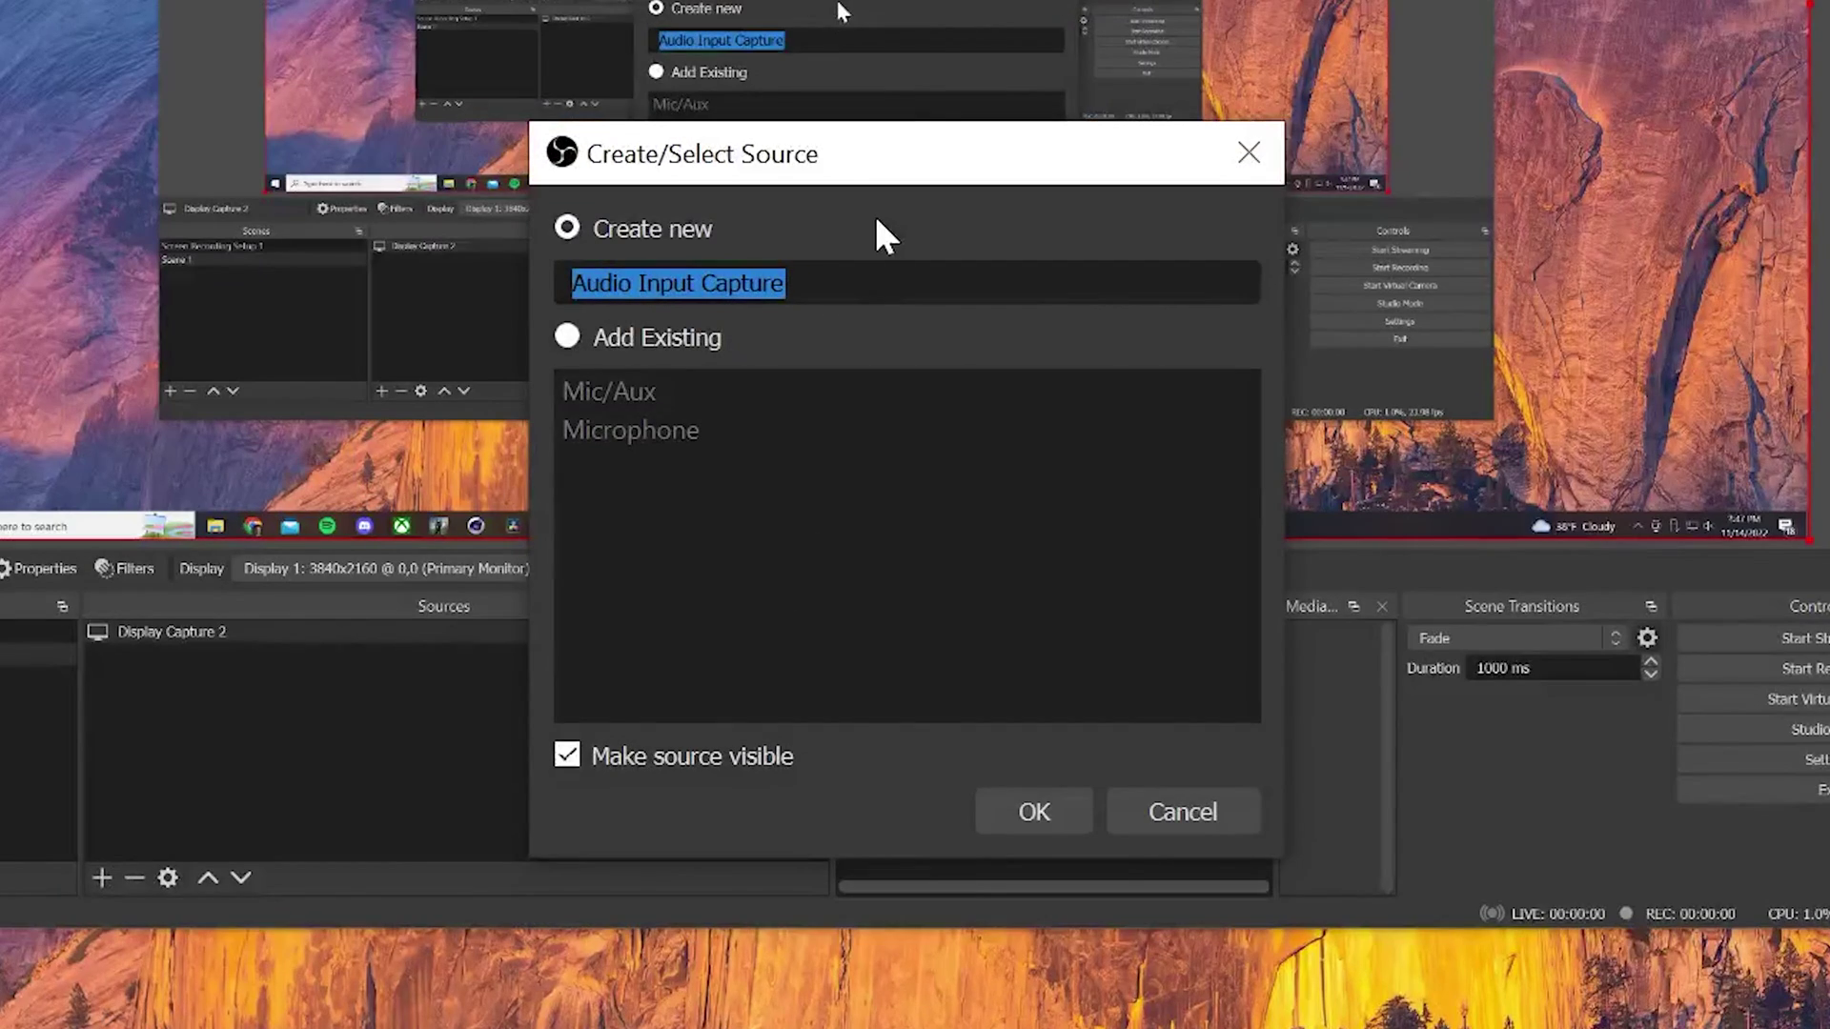
pyautogui.press('Return')
pyautogui.click(714, 129)
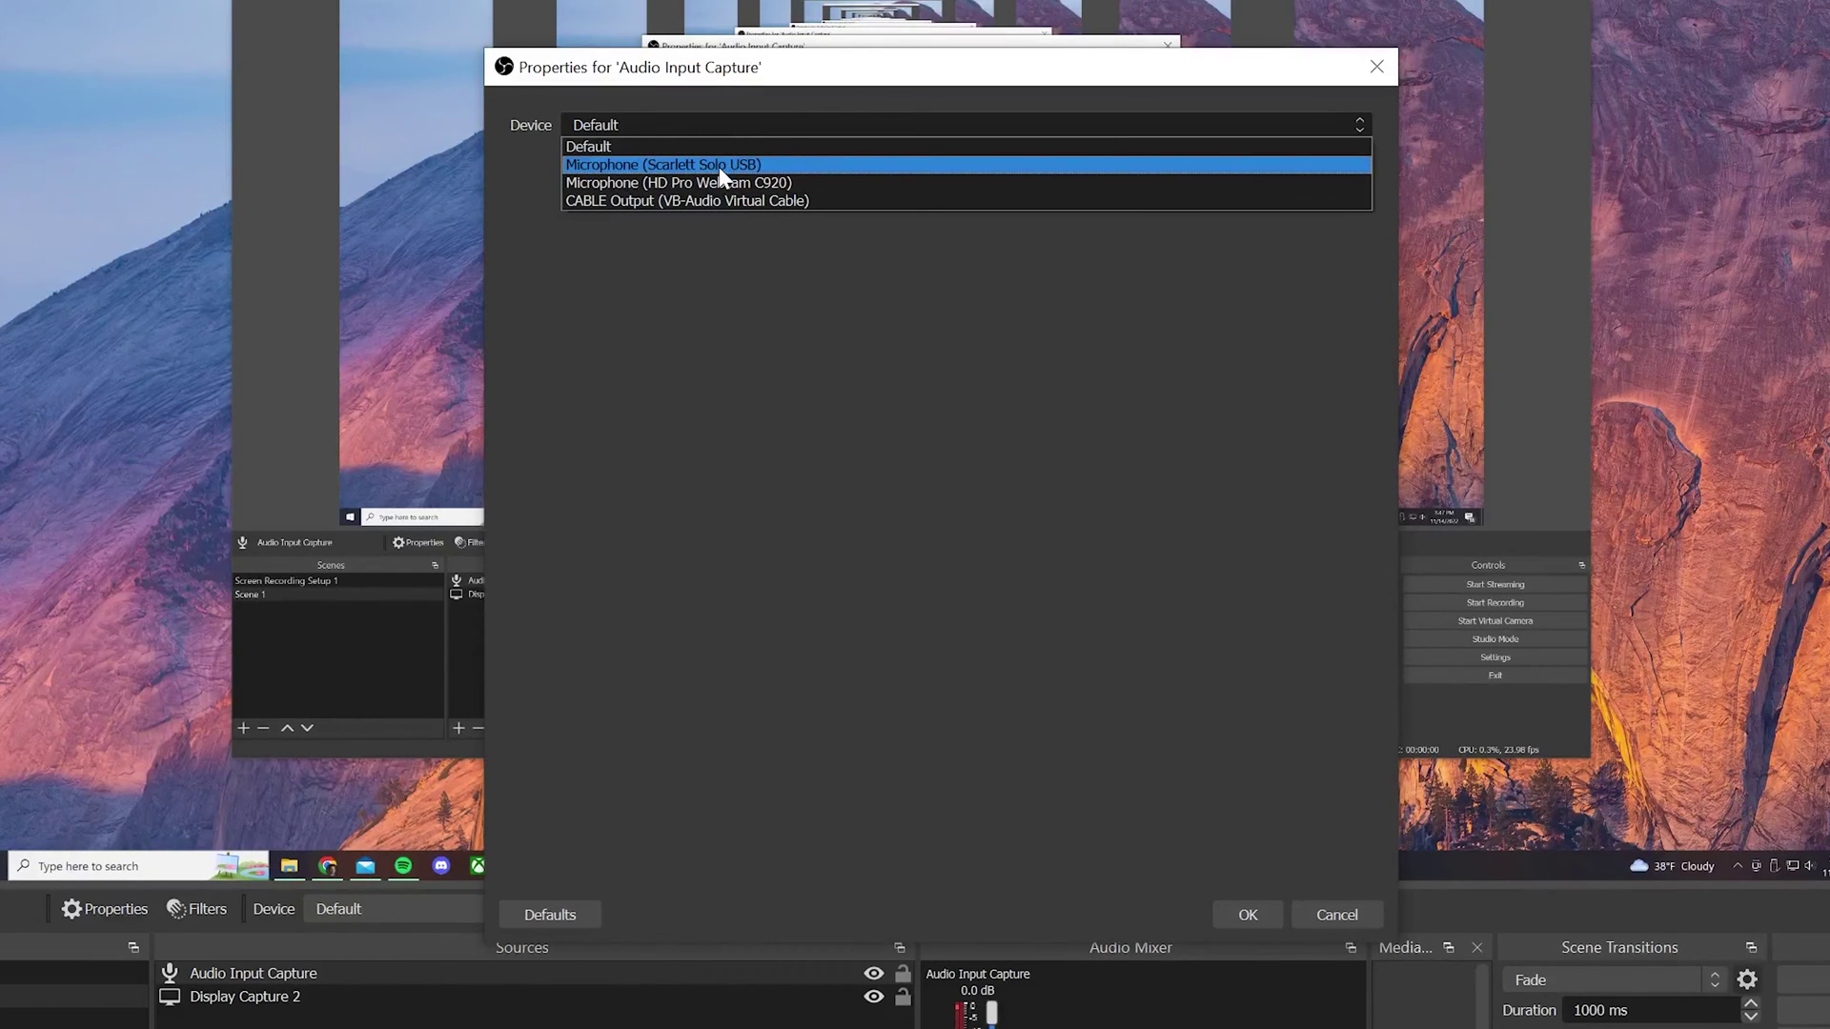
pyautogui.click(720, 169)
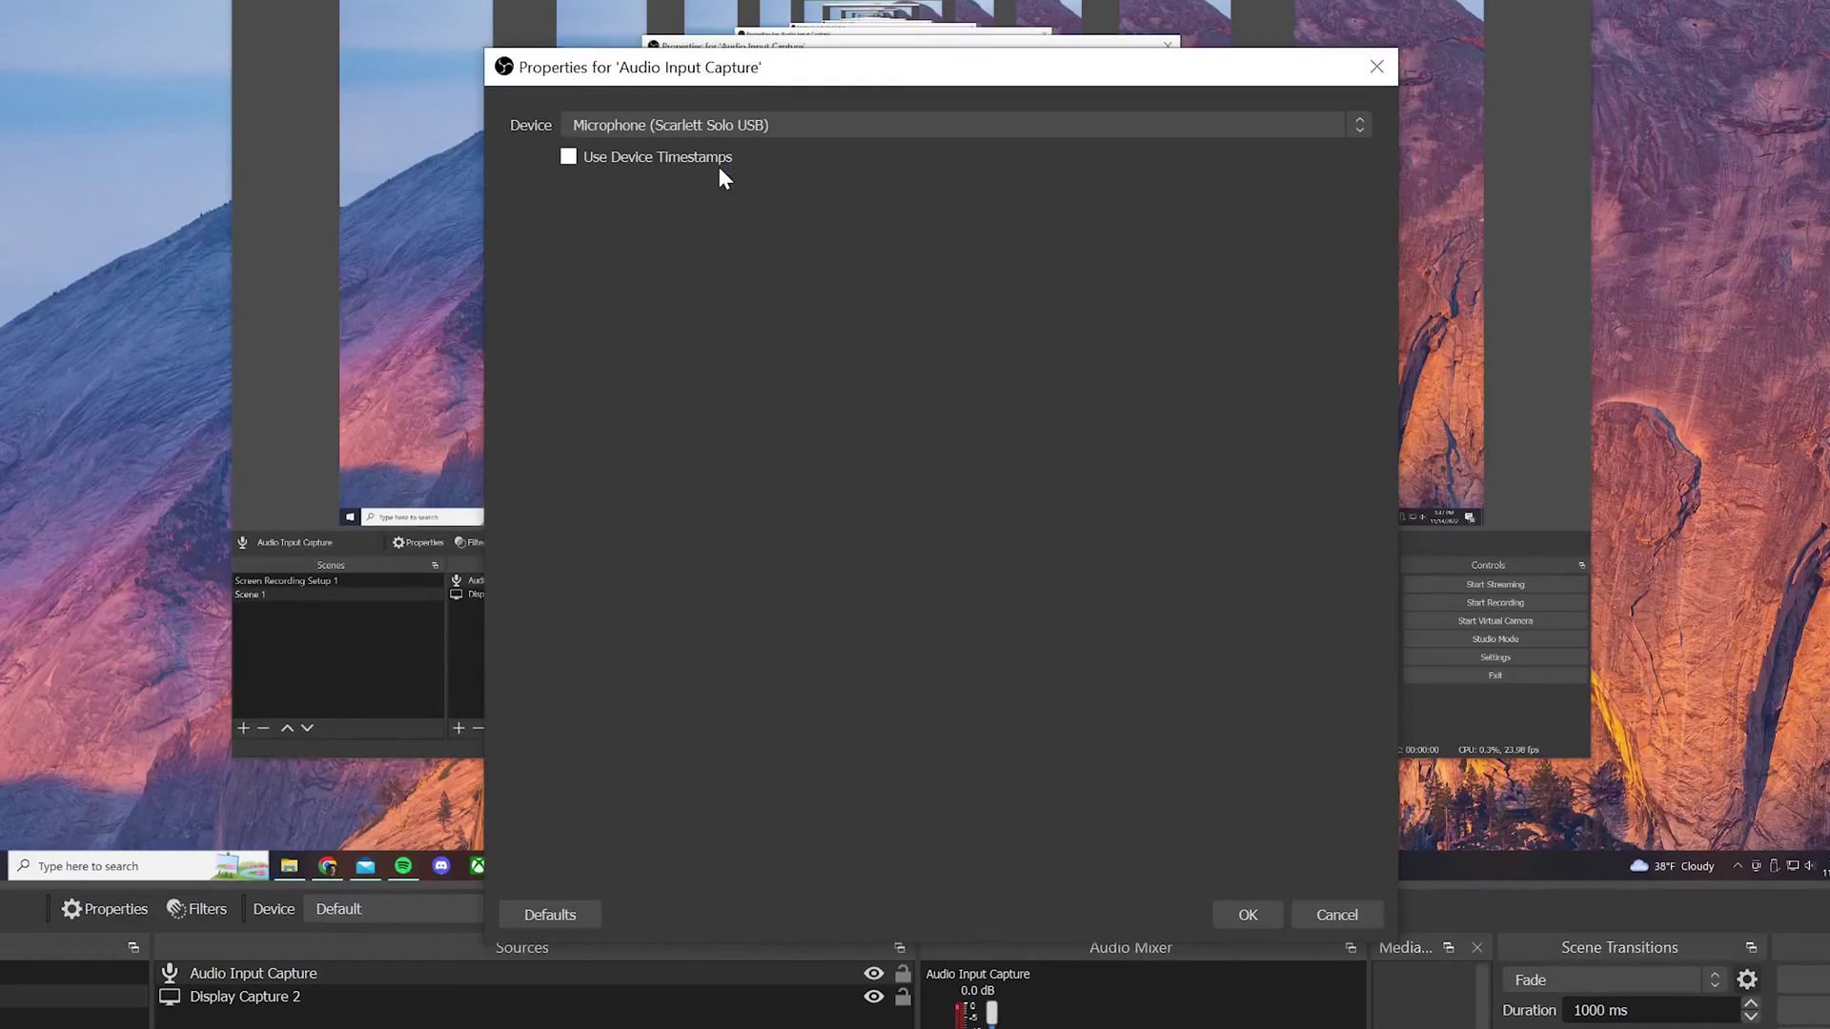
pyautogui.click(1262, 917)
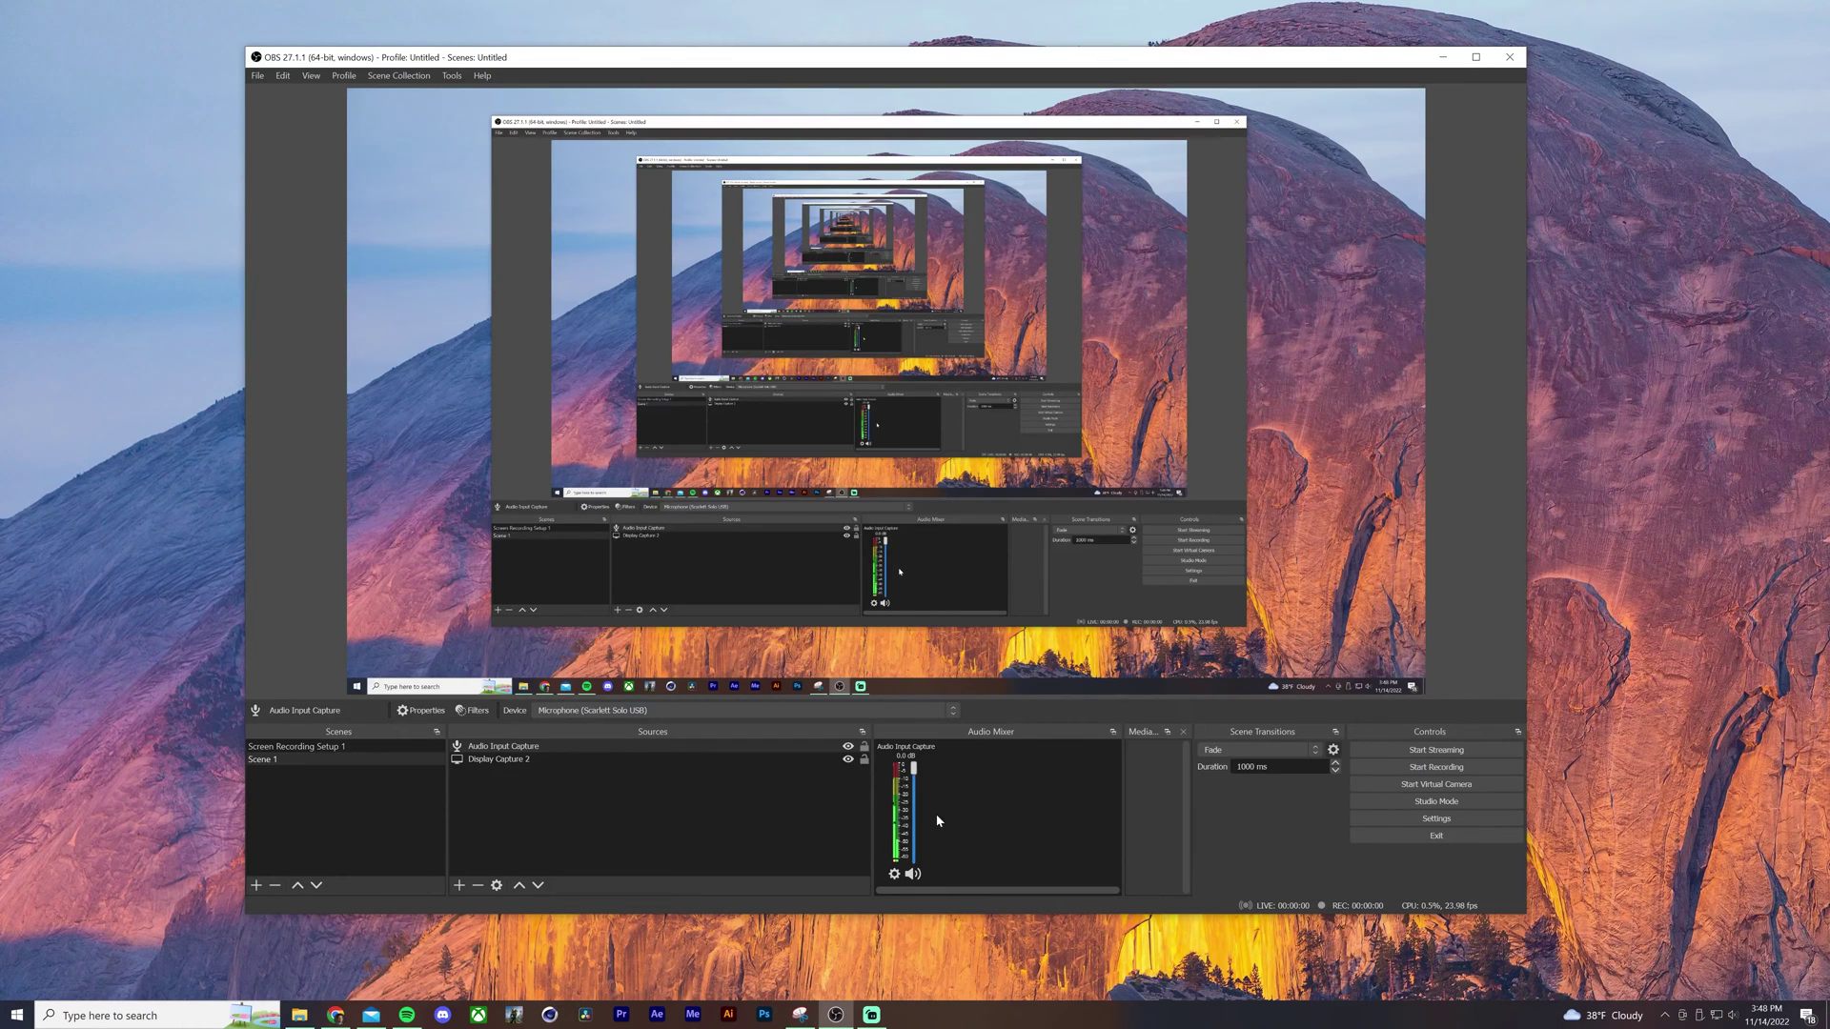
pyautogui.click(459, 886)
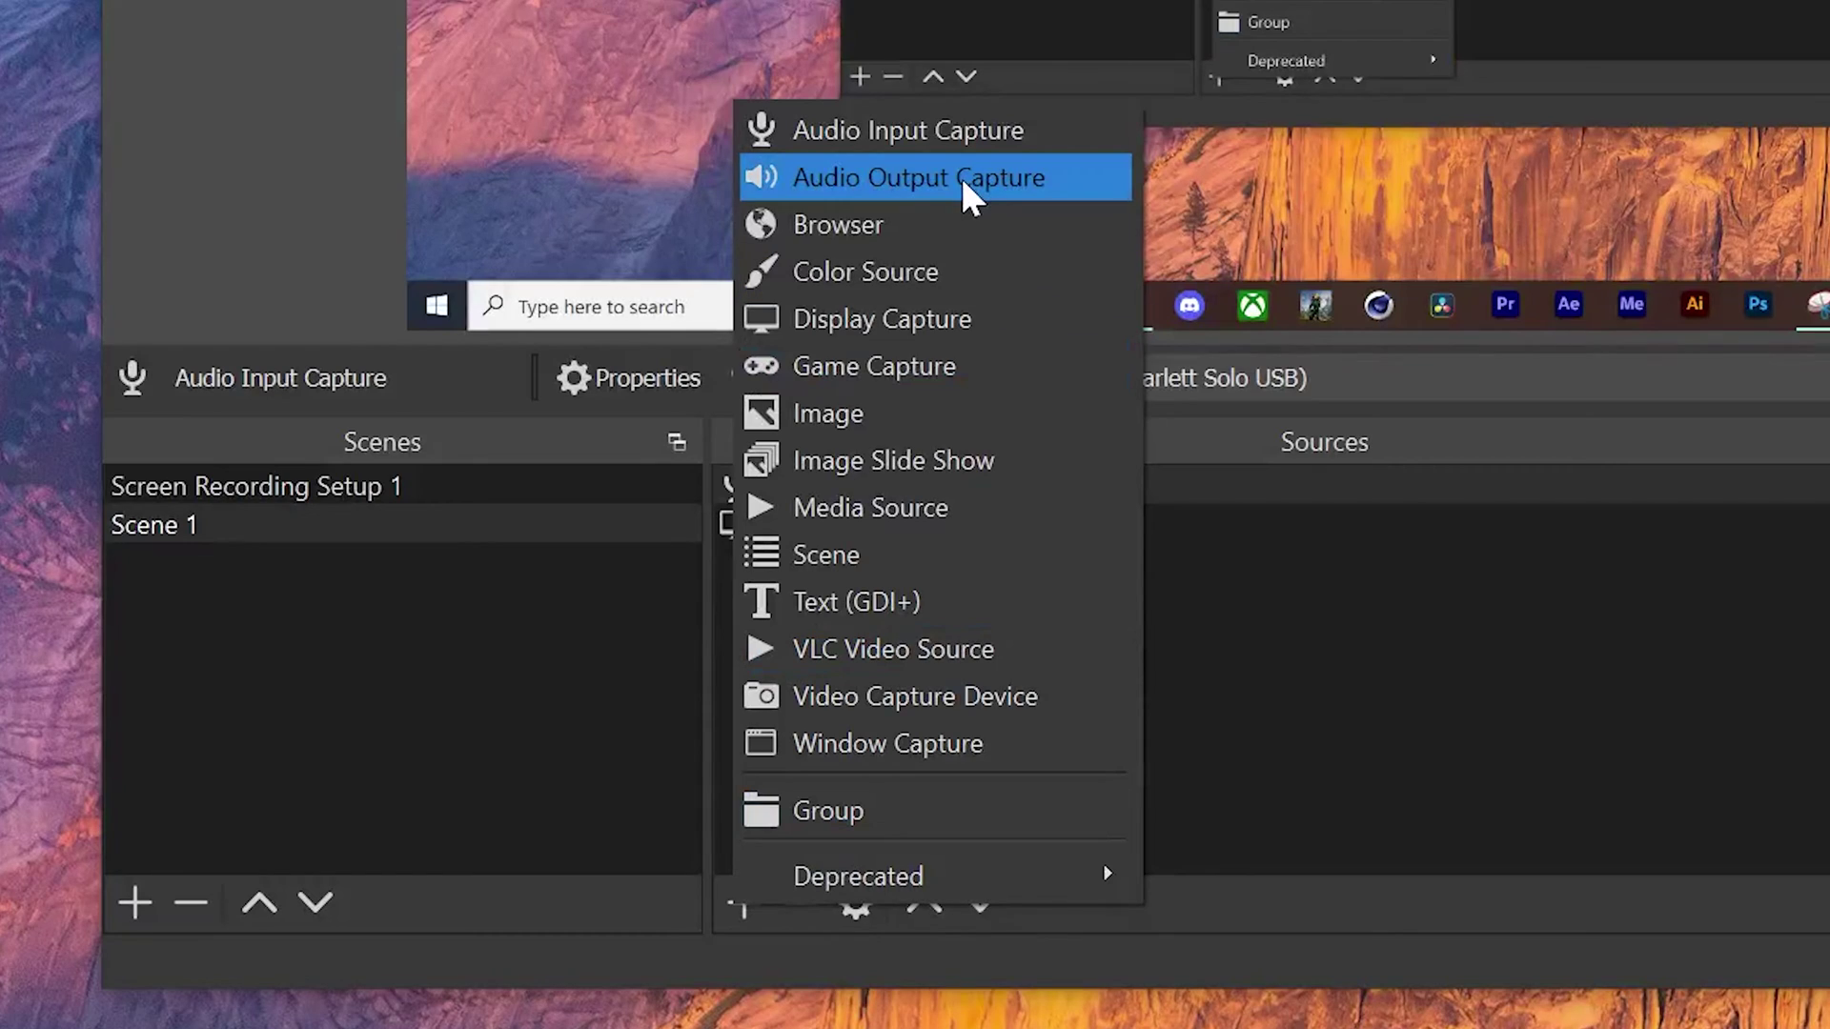
# Add an Audio Output Capture source with device Speakers (High Definition Audio Device).
pyautogui.click(959, 175)
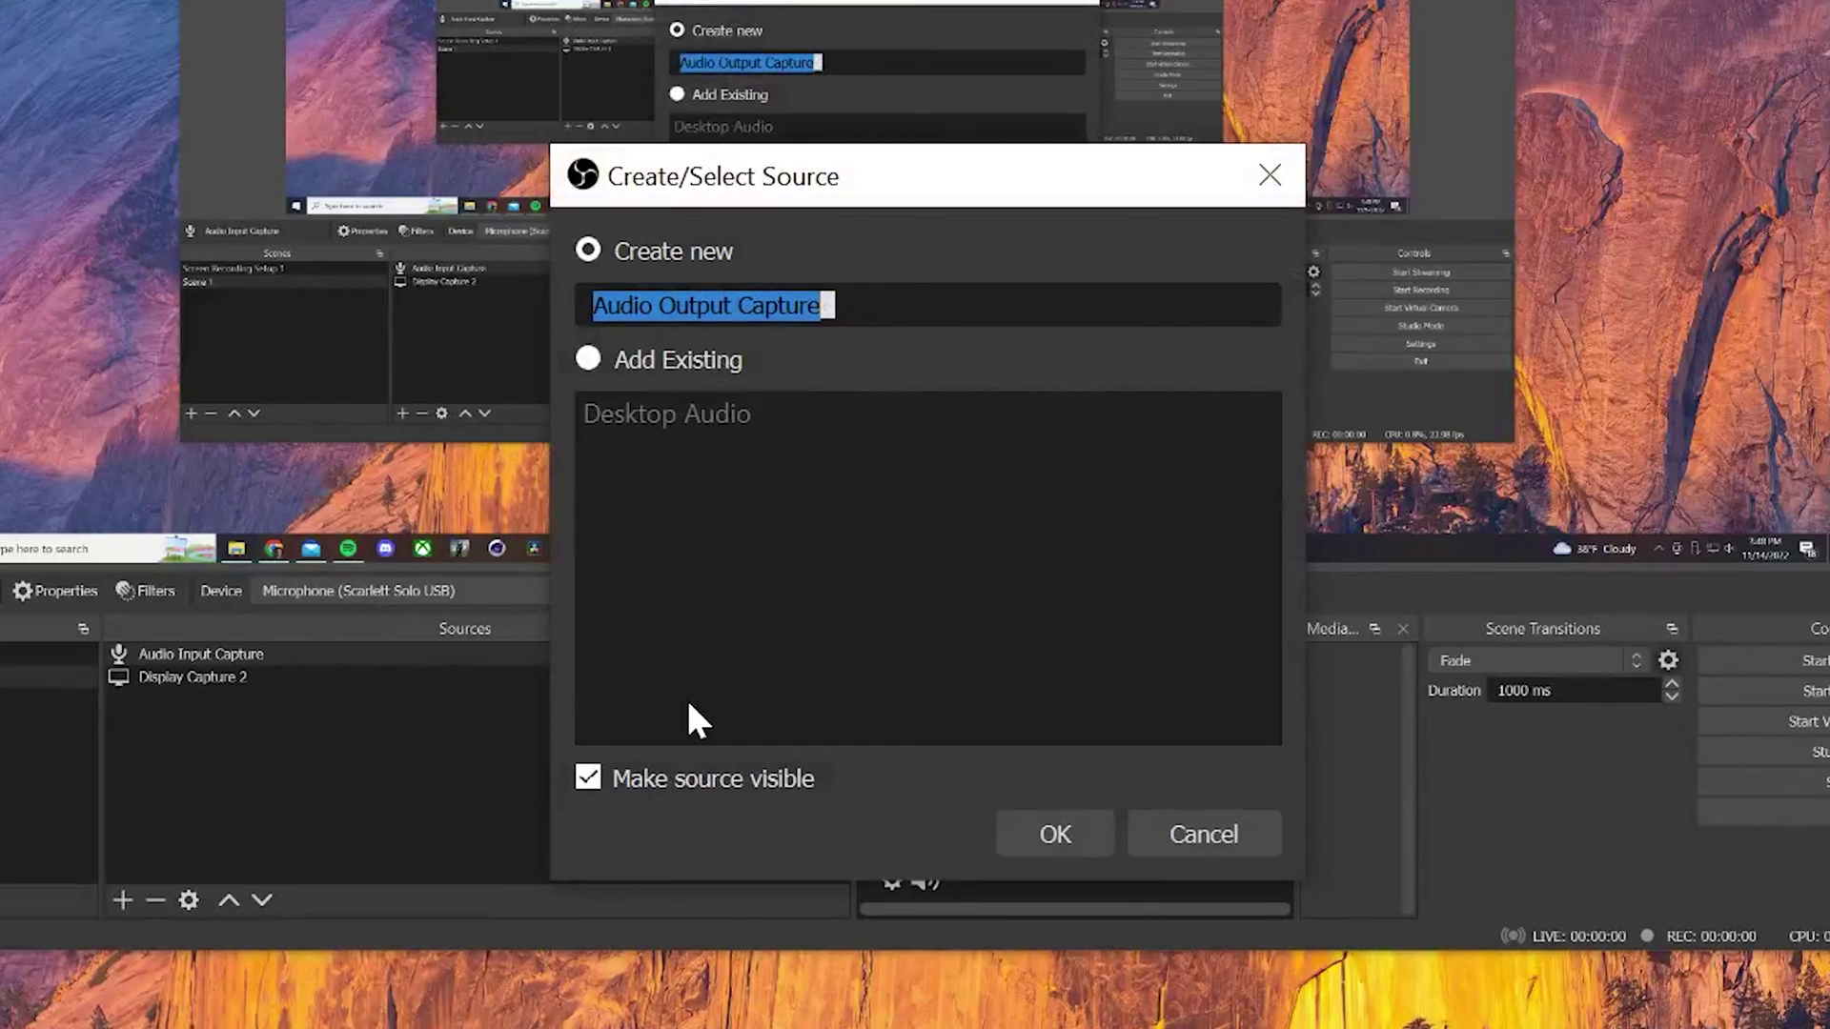
pyautogui.press('Return')
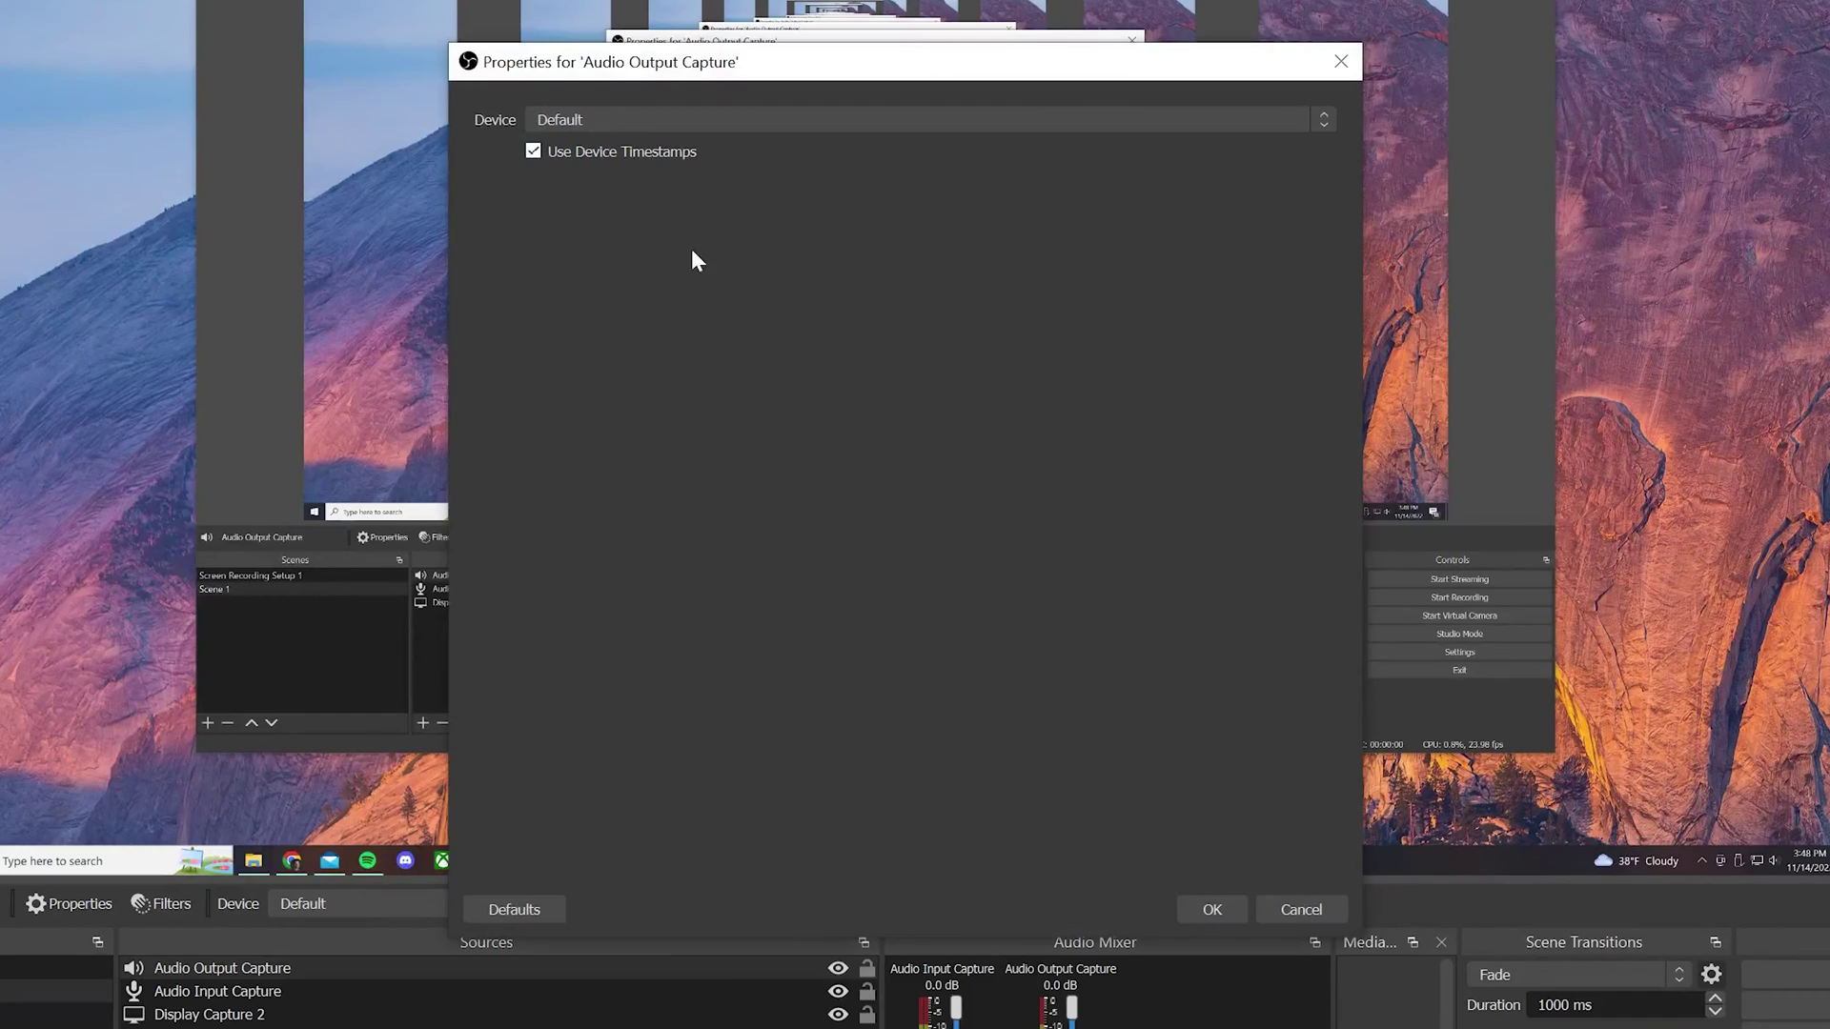
pyautogui.click(641, 116)
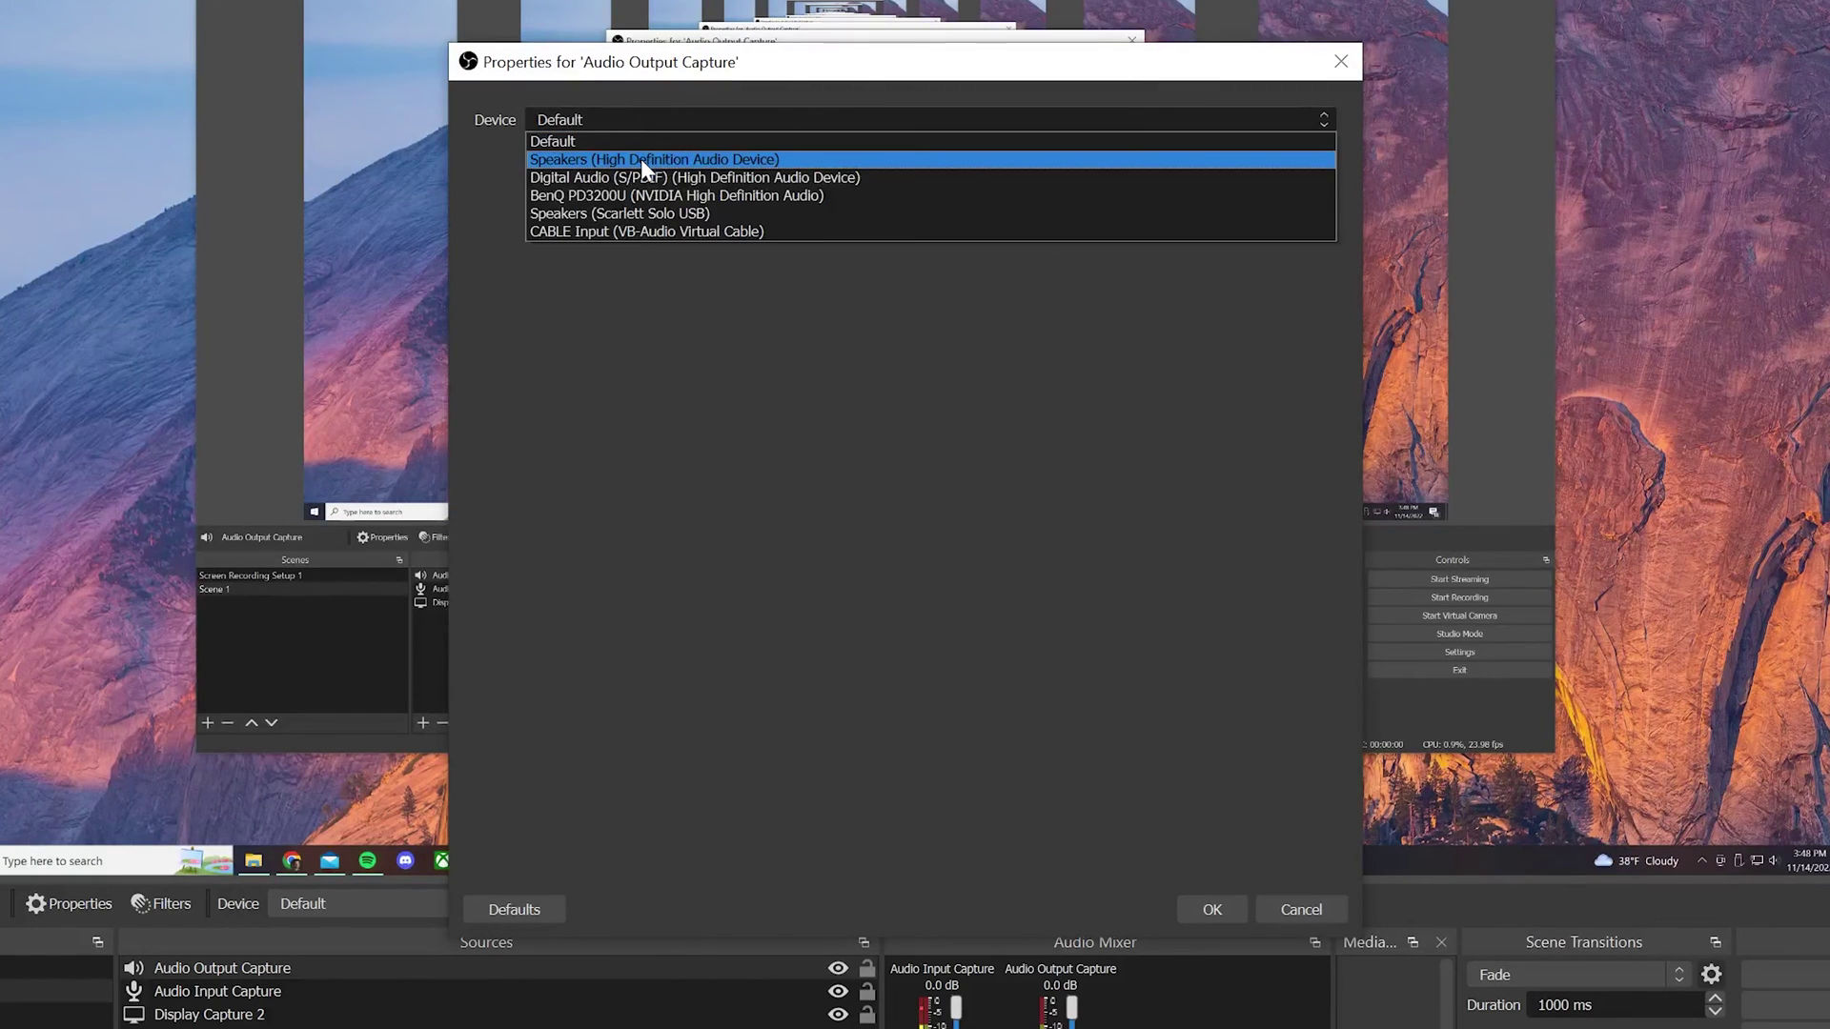
pyautogui.click(640, 158)
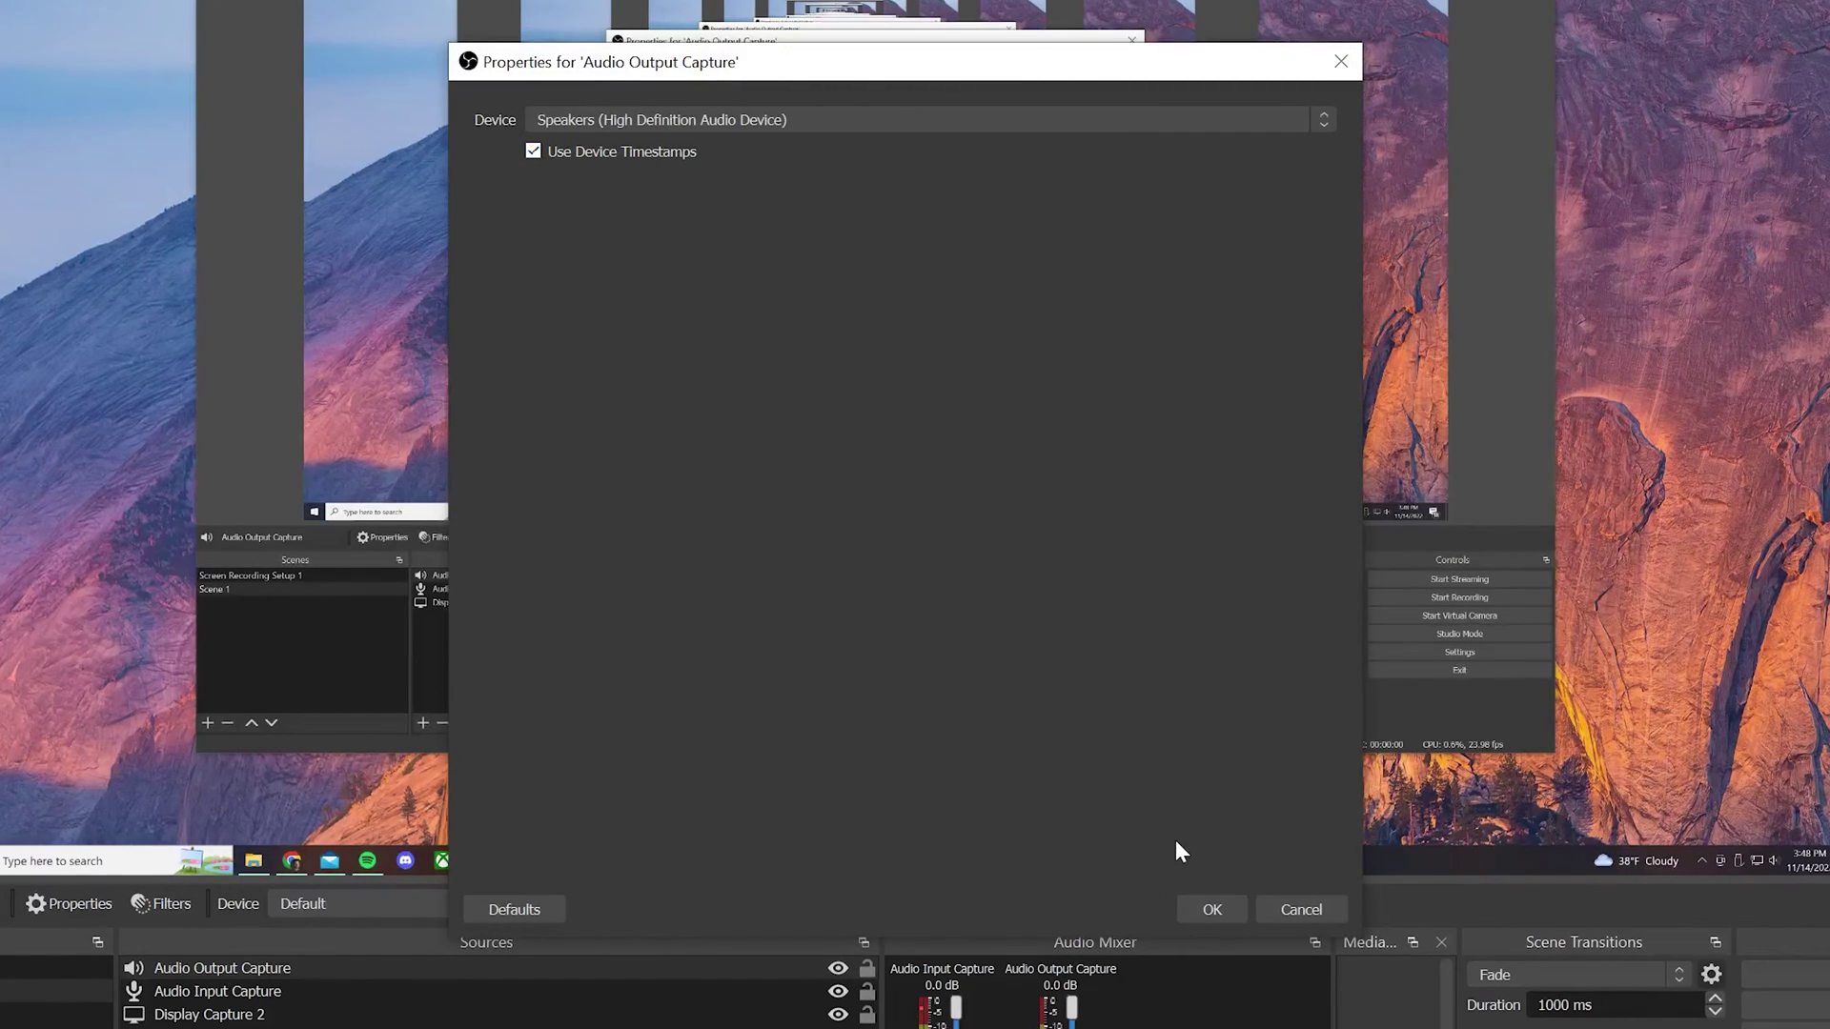
pyautogui.click(1196, 901)
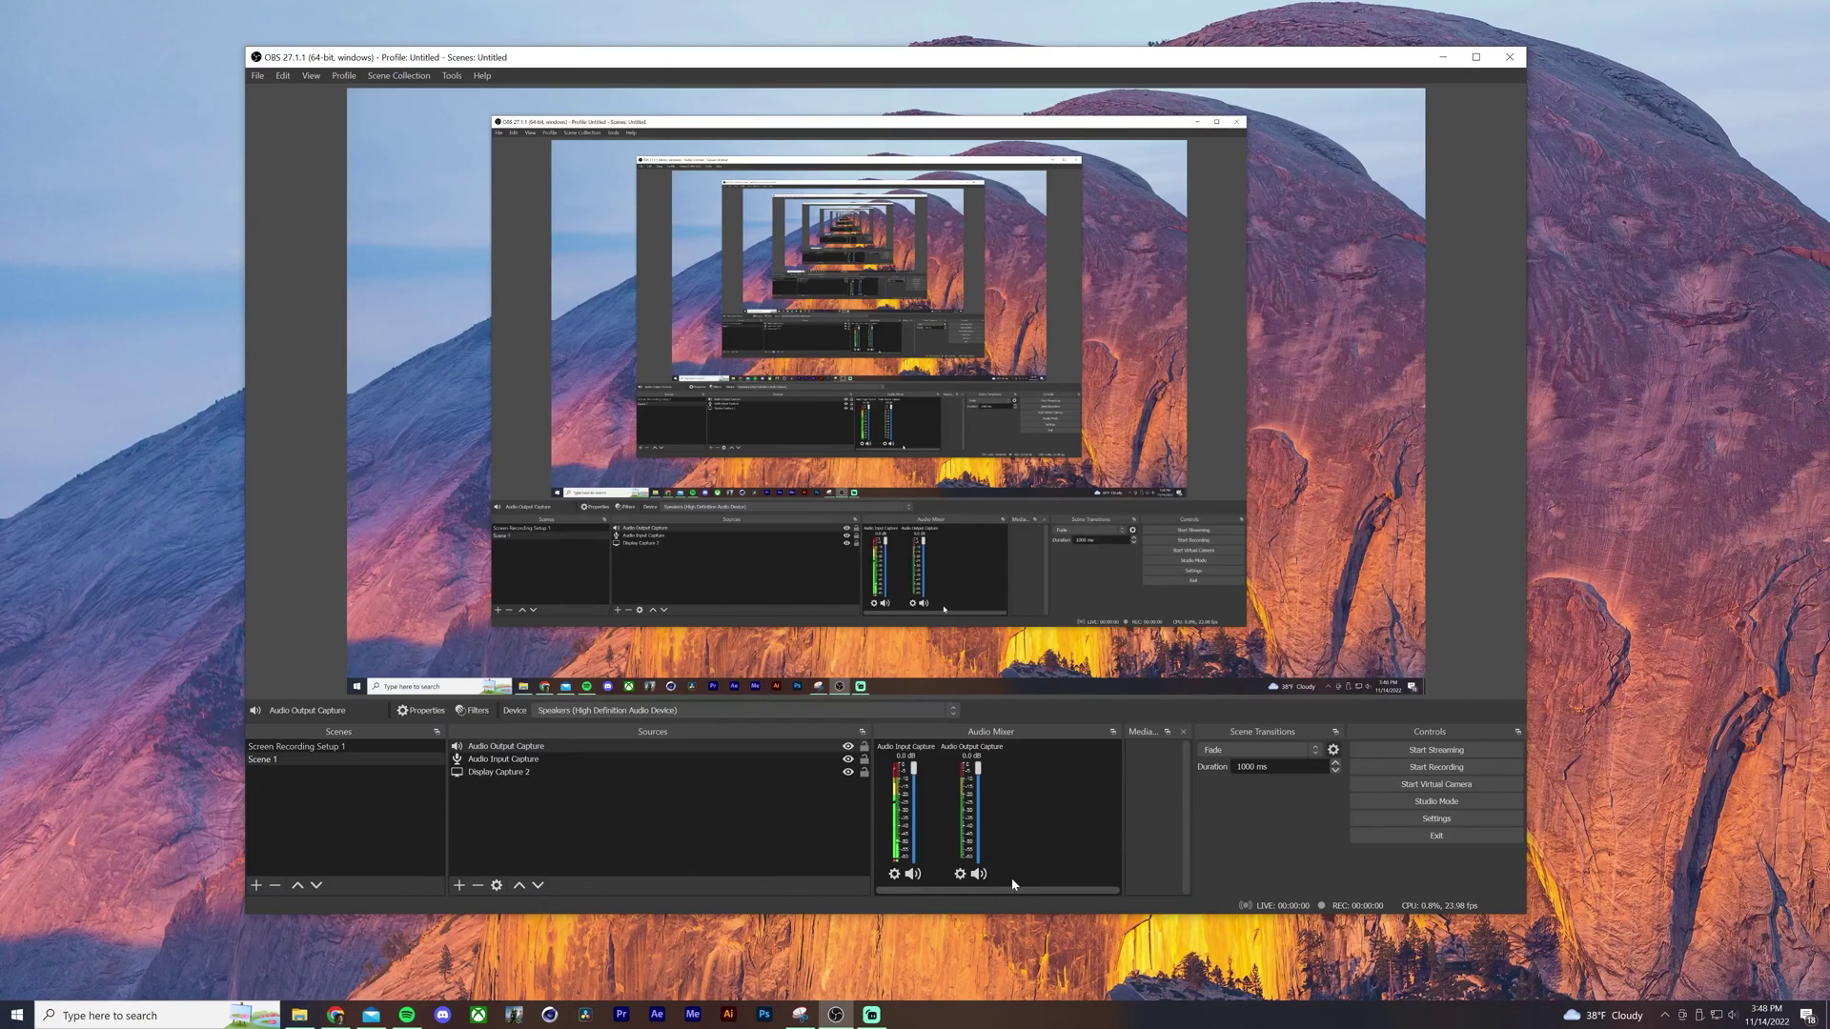
pyautogui.click(960, 874)
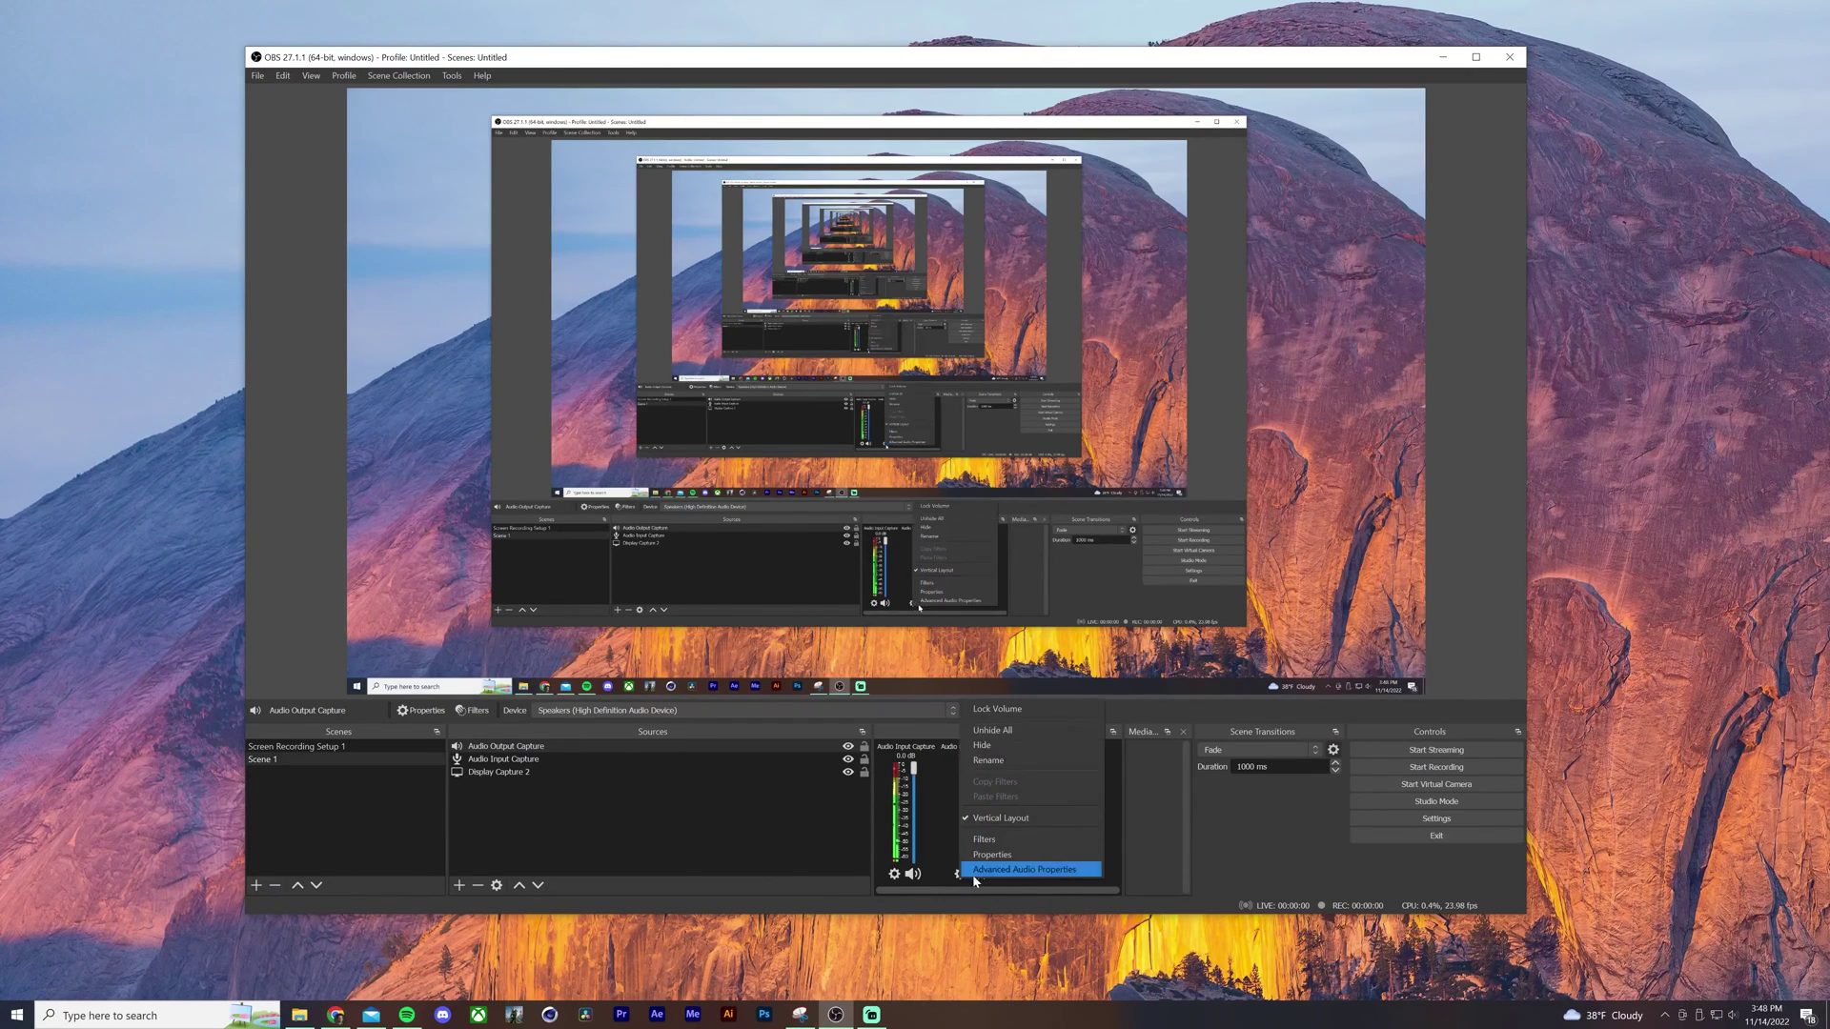
# In Advanced Audio Properties, keep the microphone on track 1 only and desktop output on track 2 only.
pyautogui.click(983, 870)
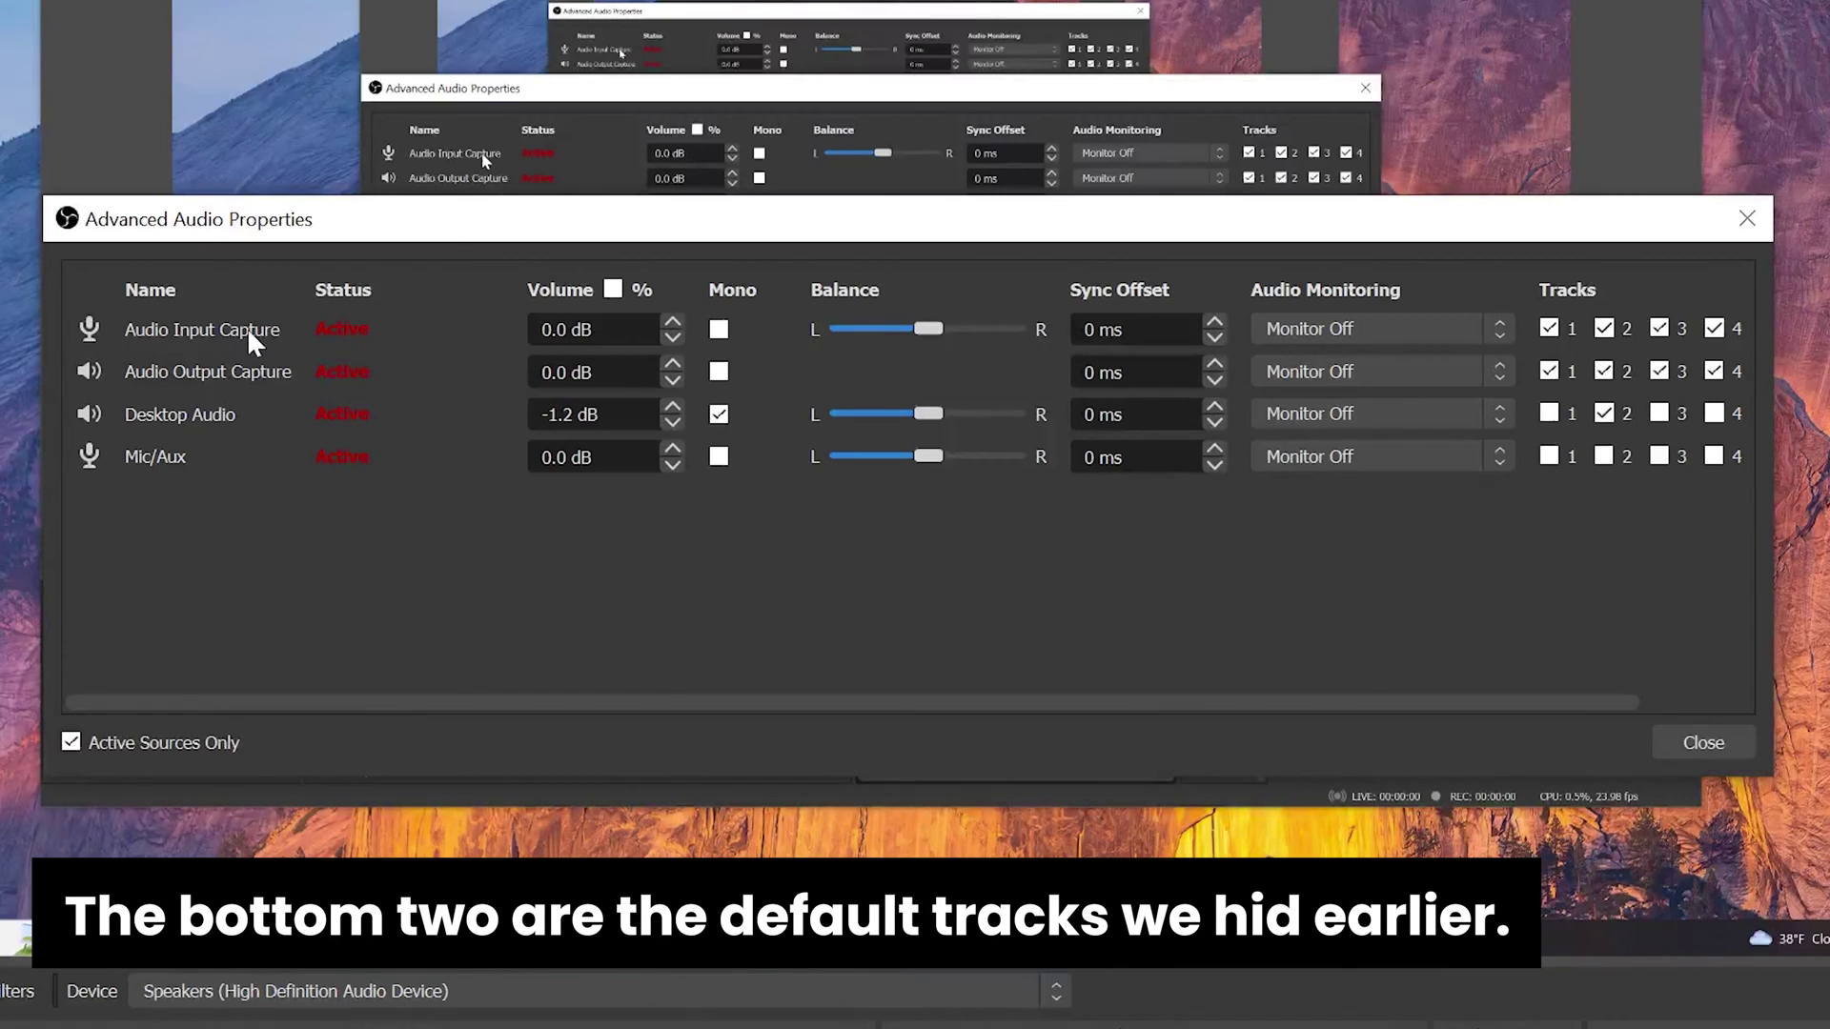
pyautogui.click(1604, 328)
pyautogui.click(1659, 328)
pyautogui.click(1713, 328)
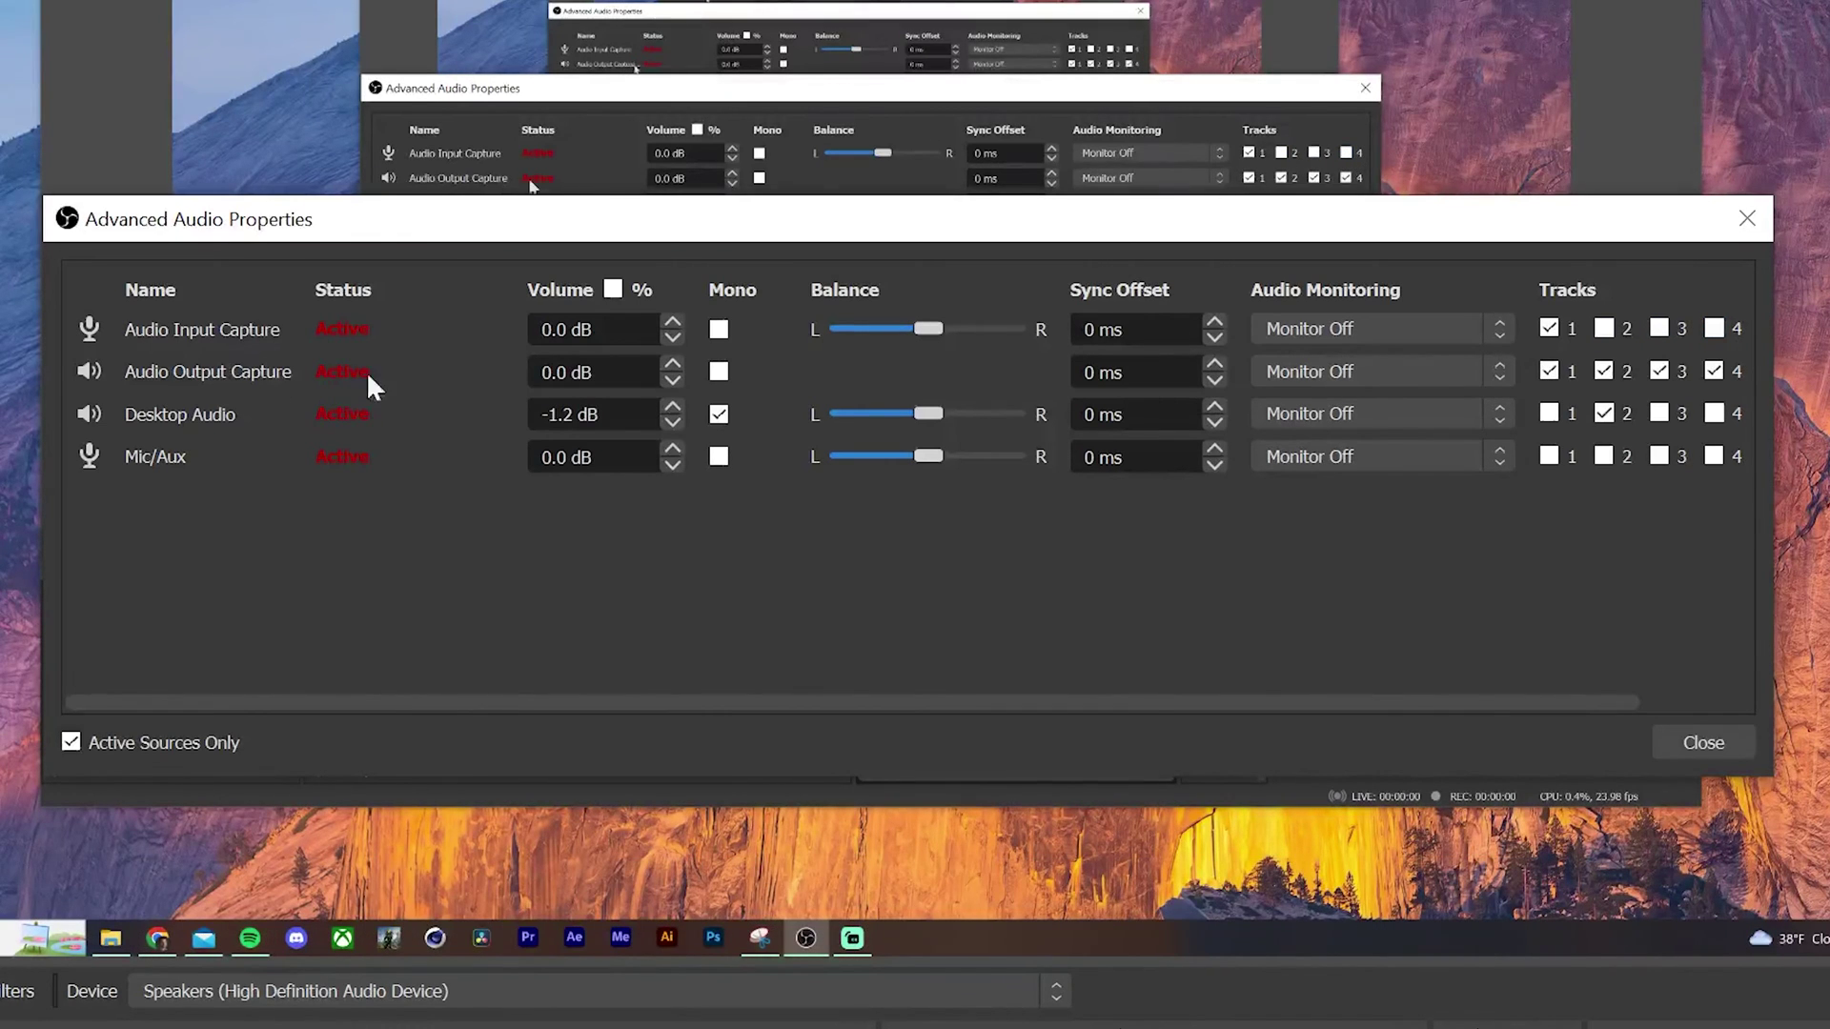
pyautogui.click(1549, 370)
pyautogui.click(1658, 371)
pyautogui.click(1659, 371)
pyautogui.click(1714, 370)
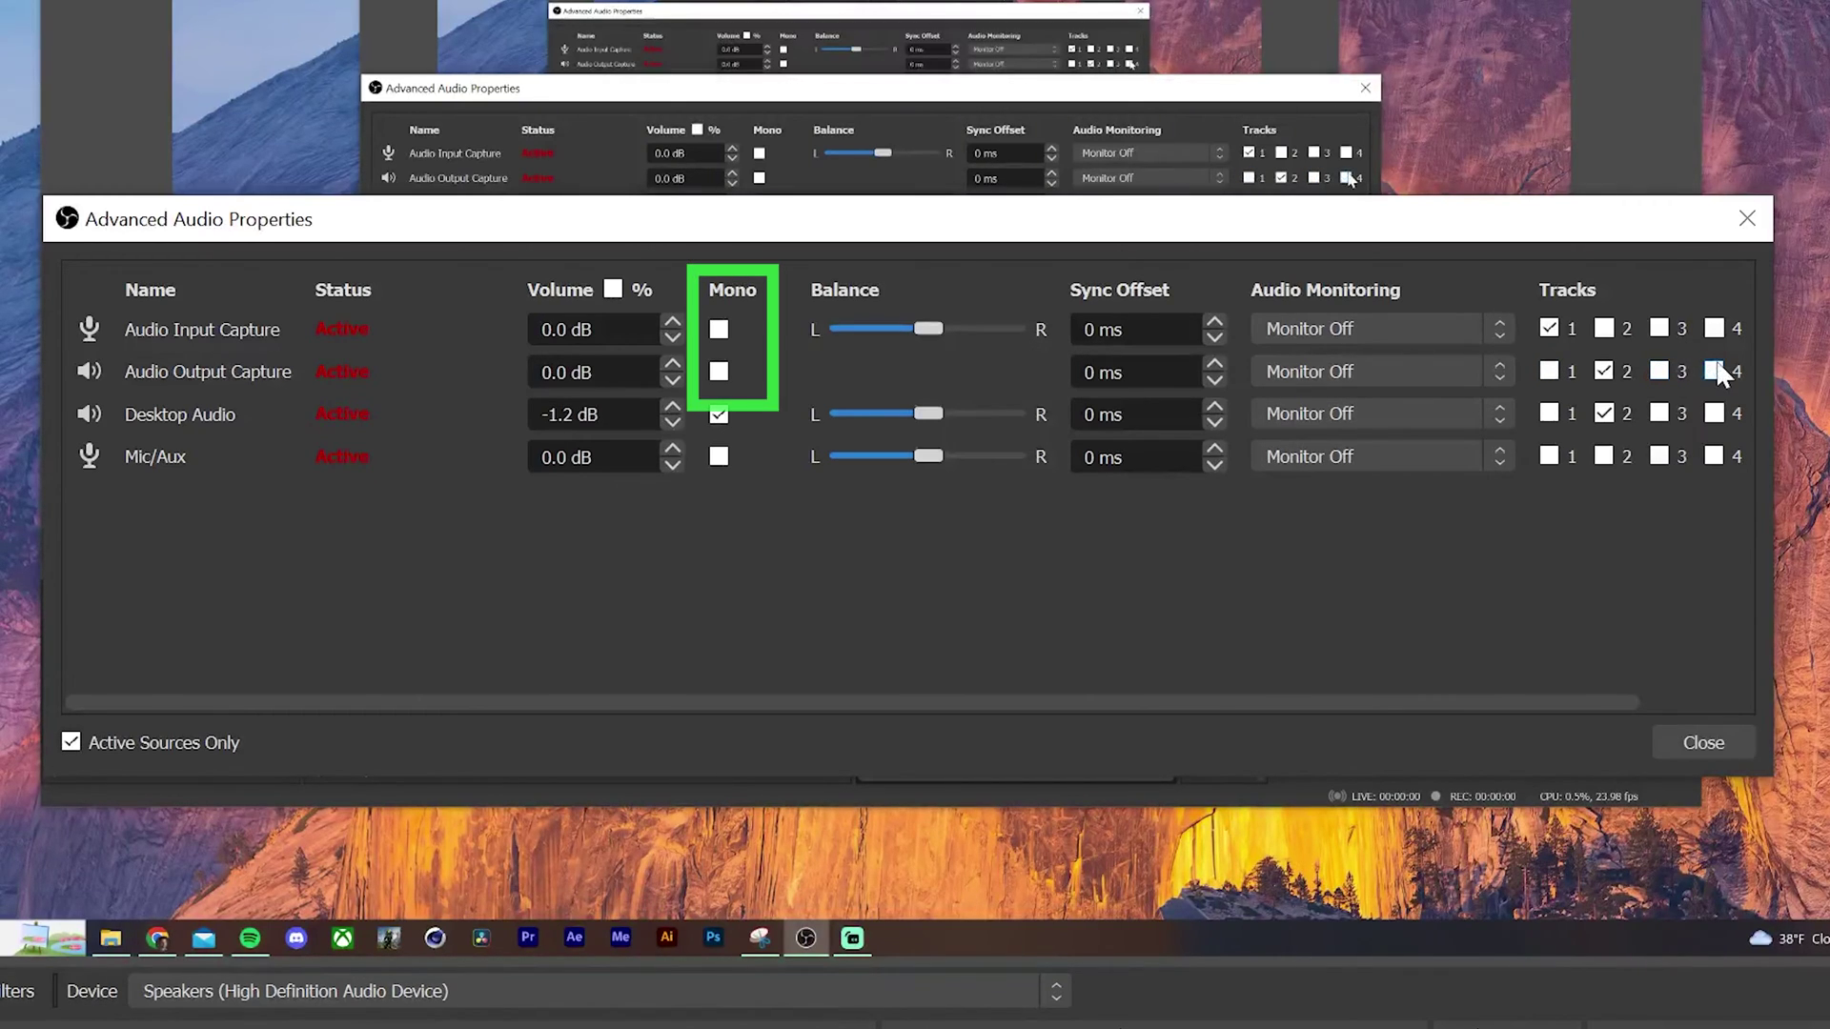
# Set both the desktop output and the microphone to mono.
pyautogui.click(719, 374)
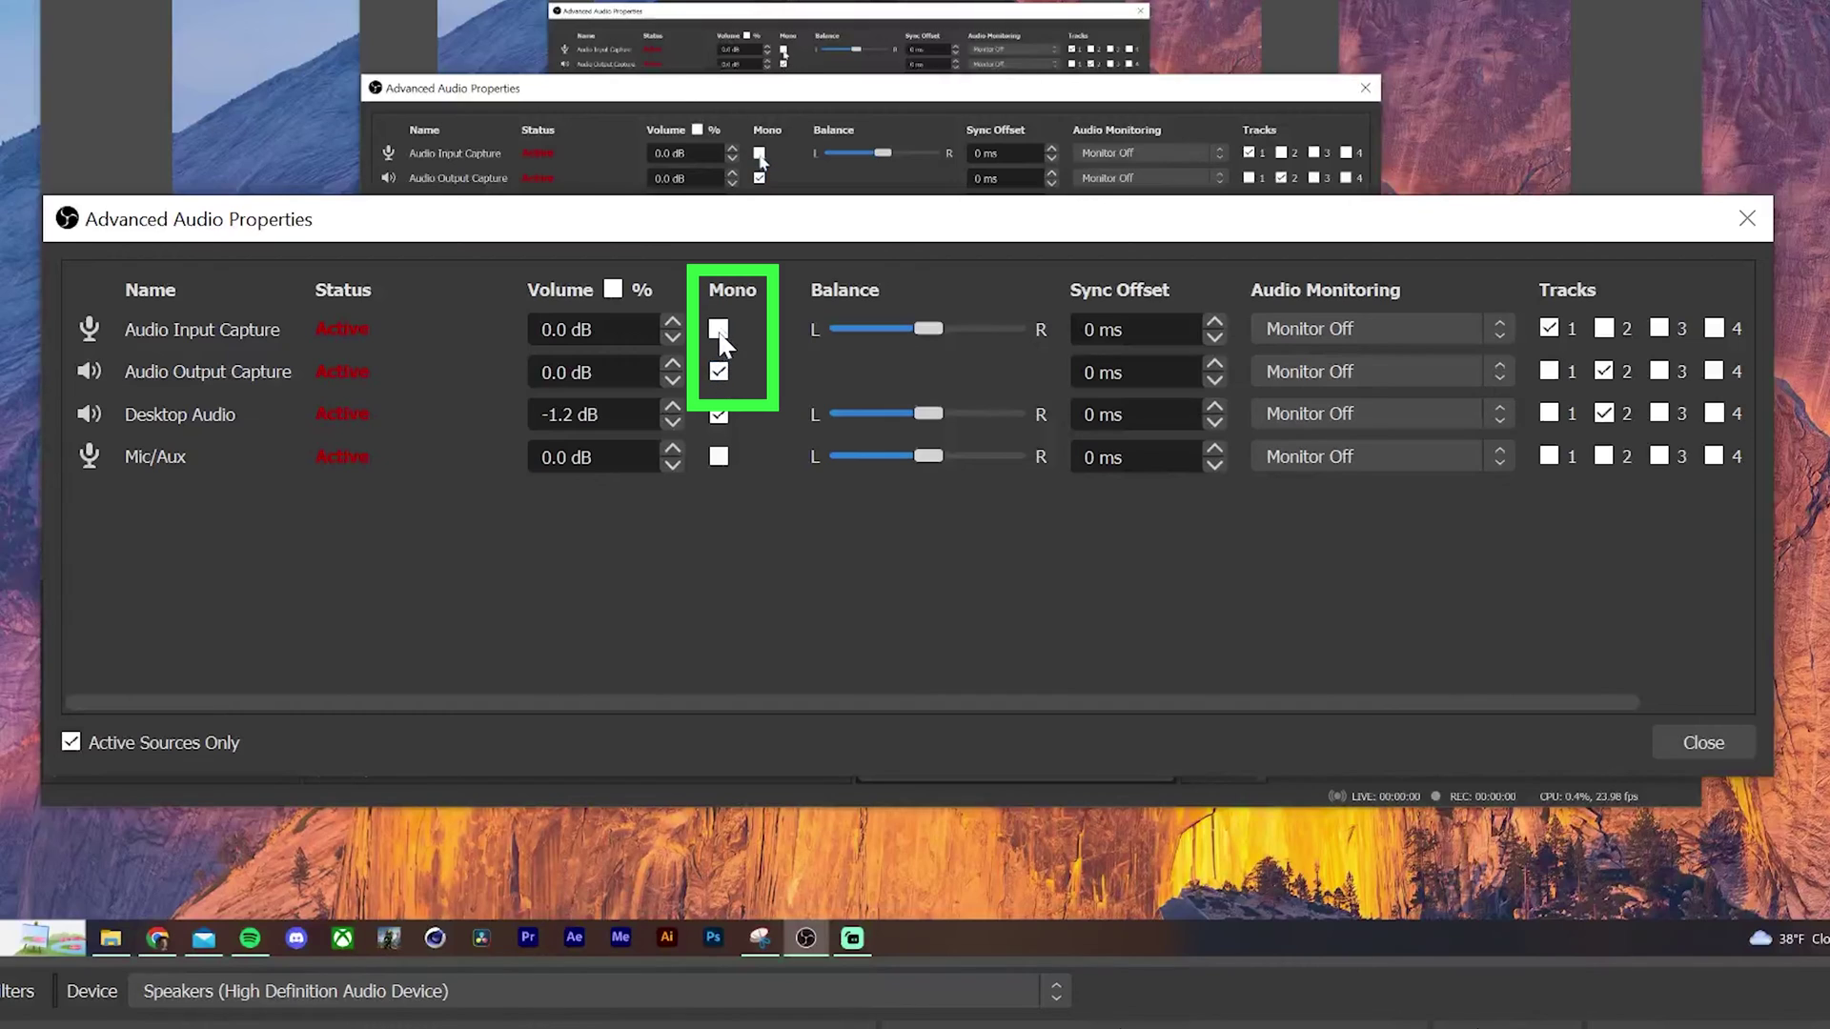
pyautogui.click(719, 332)
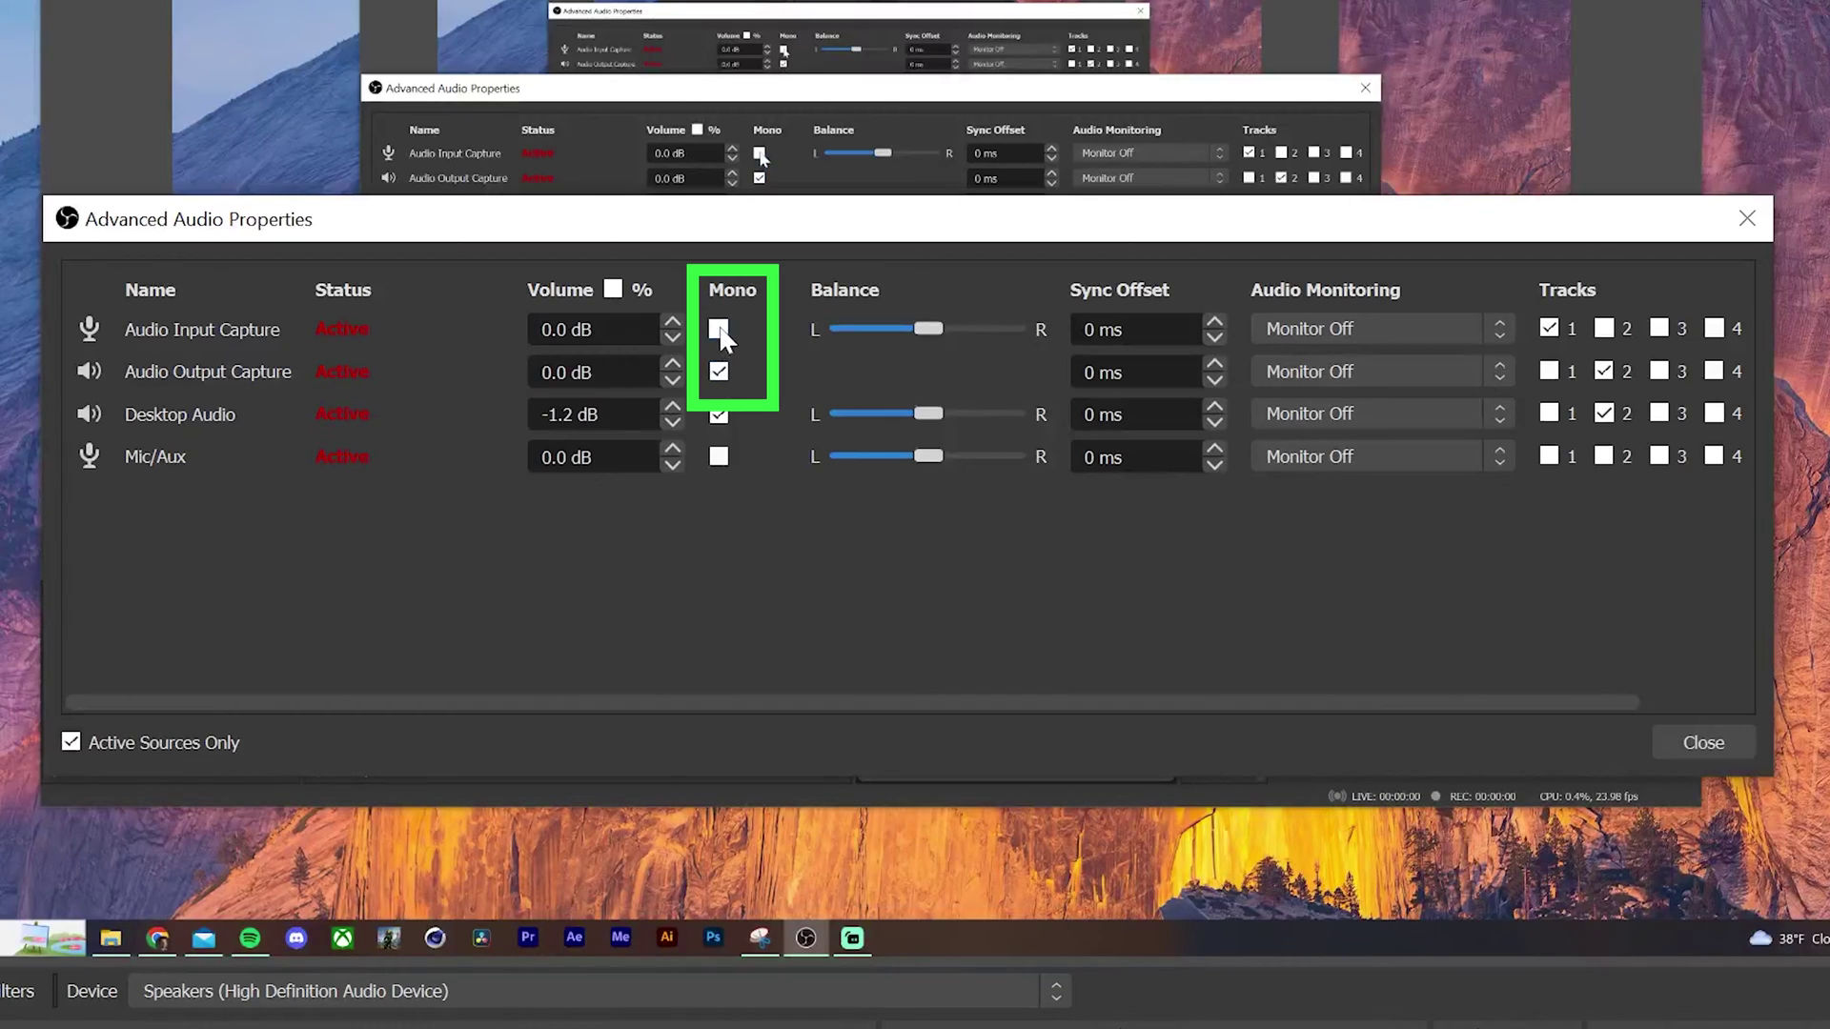
pyautogui.click(1703, 743)
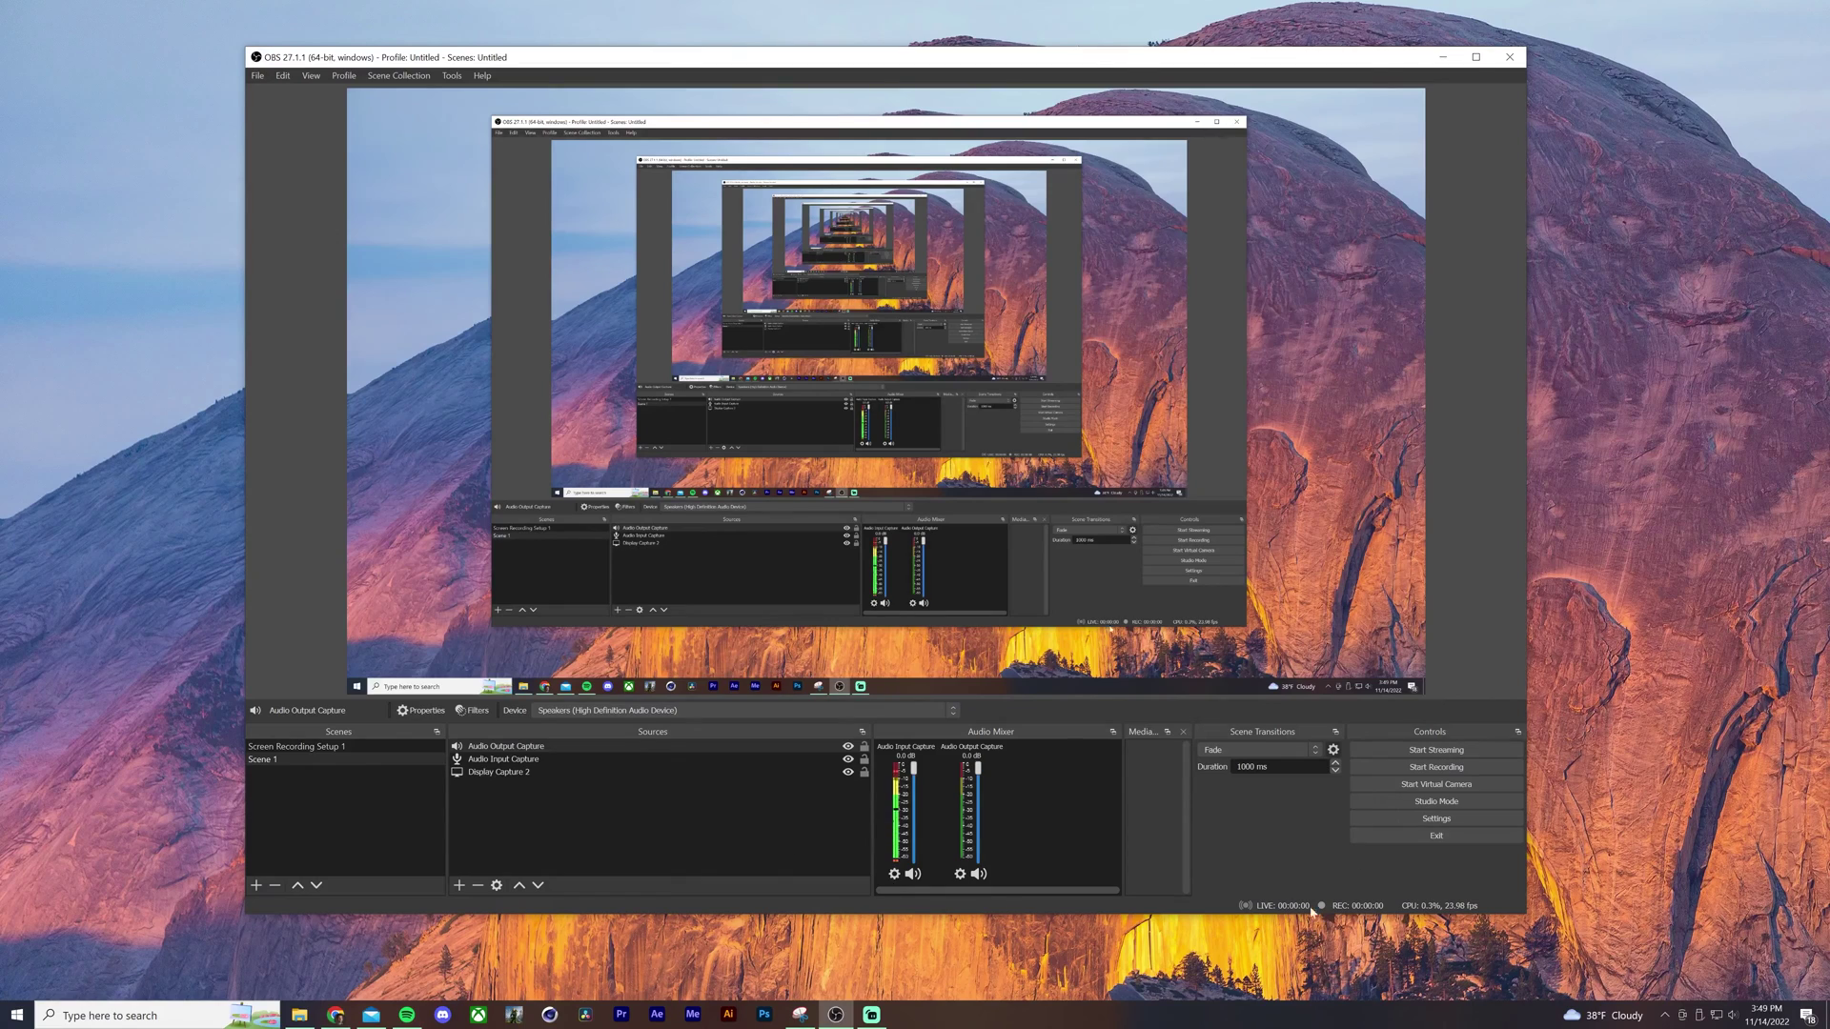
# Bring up the Output settings page with the Output Mode choices showing.
pyautogui.click(1431, 820)
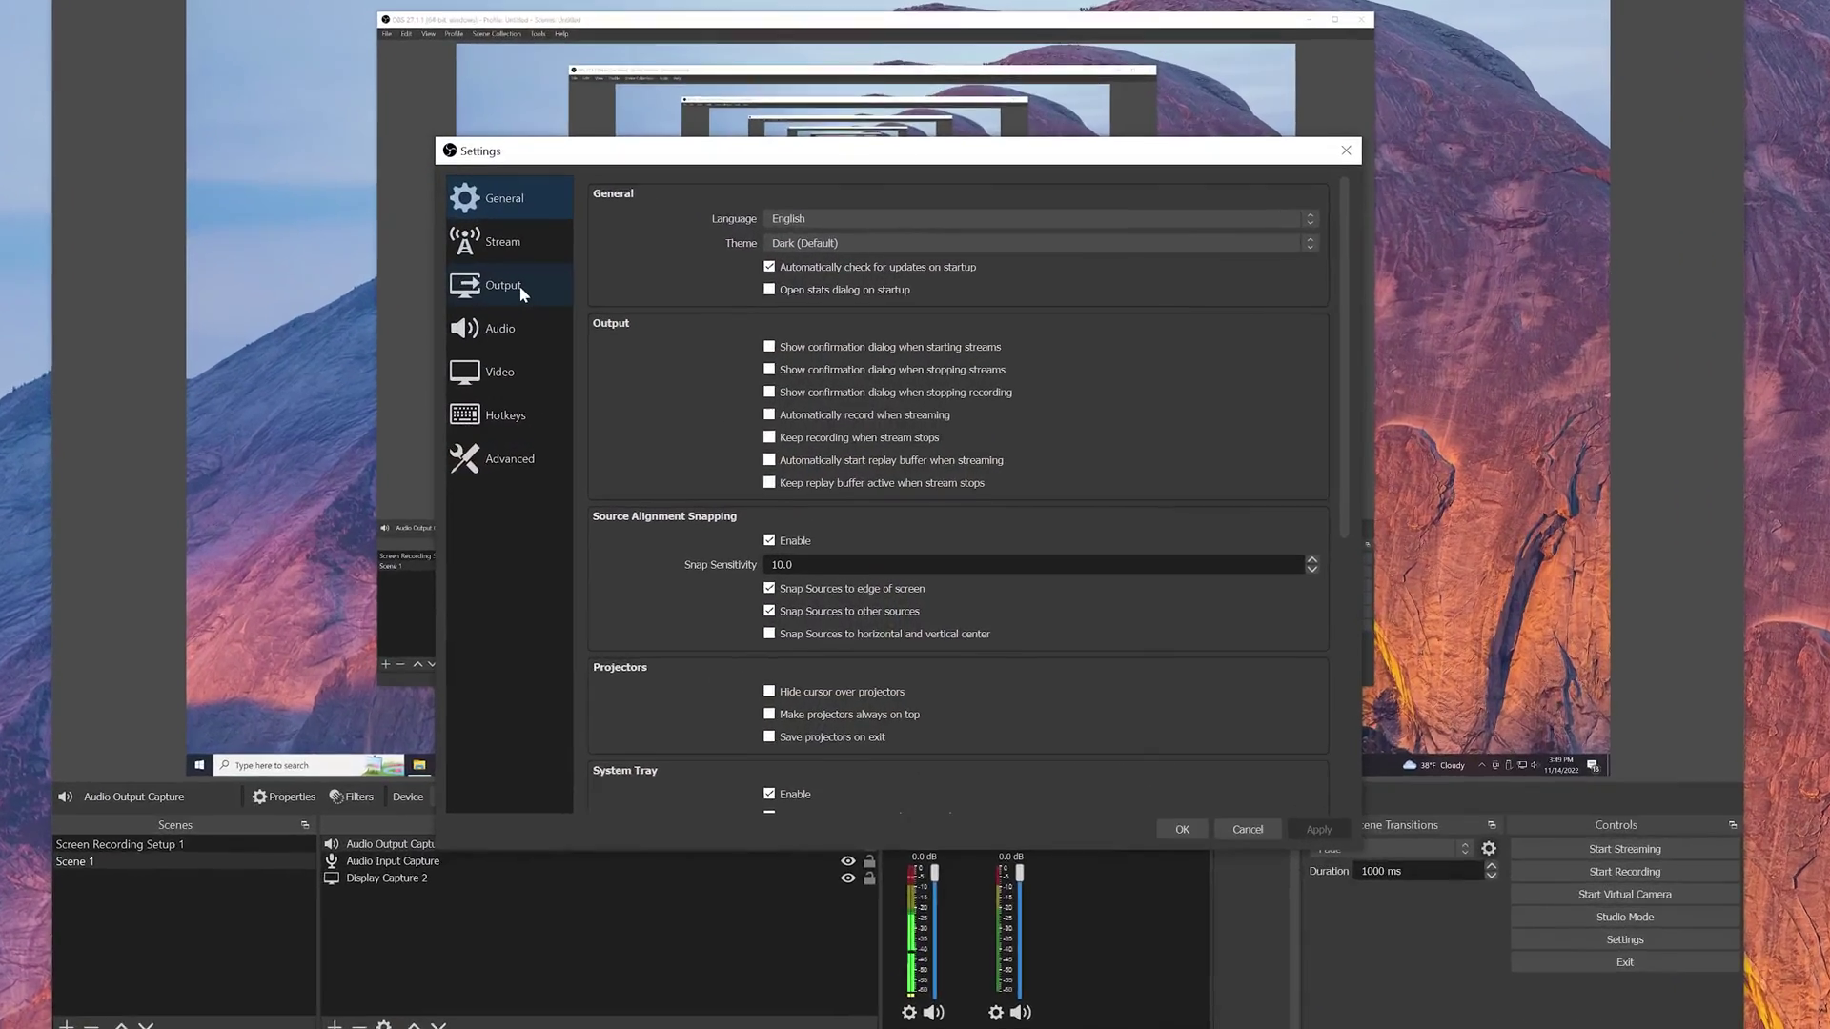
pyautogui.click(523, 290)
pyautogui.click(761, 191)
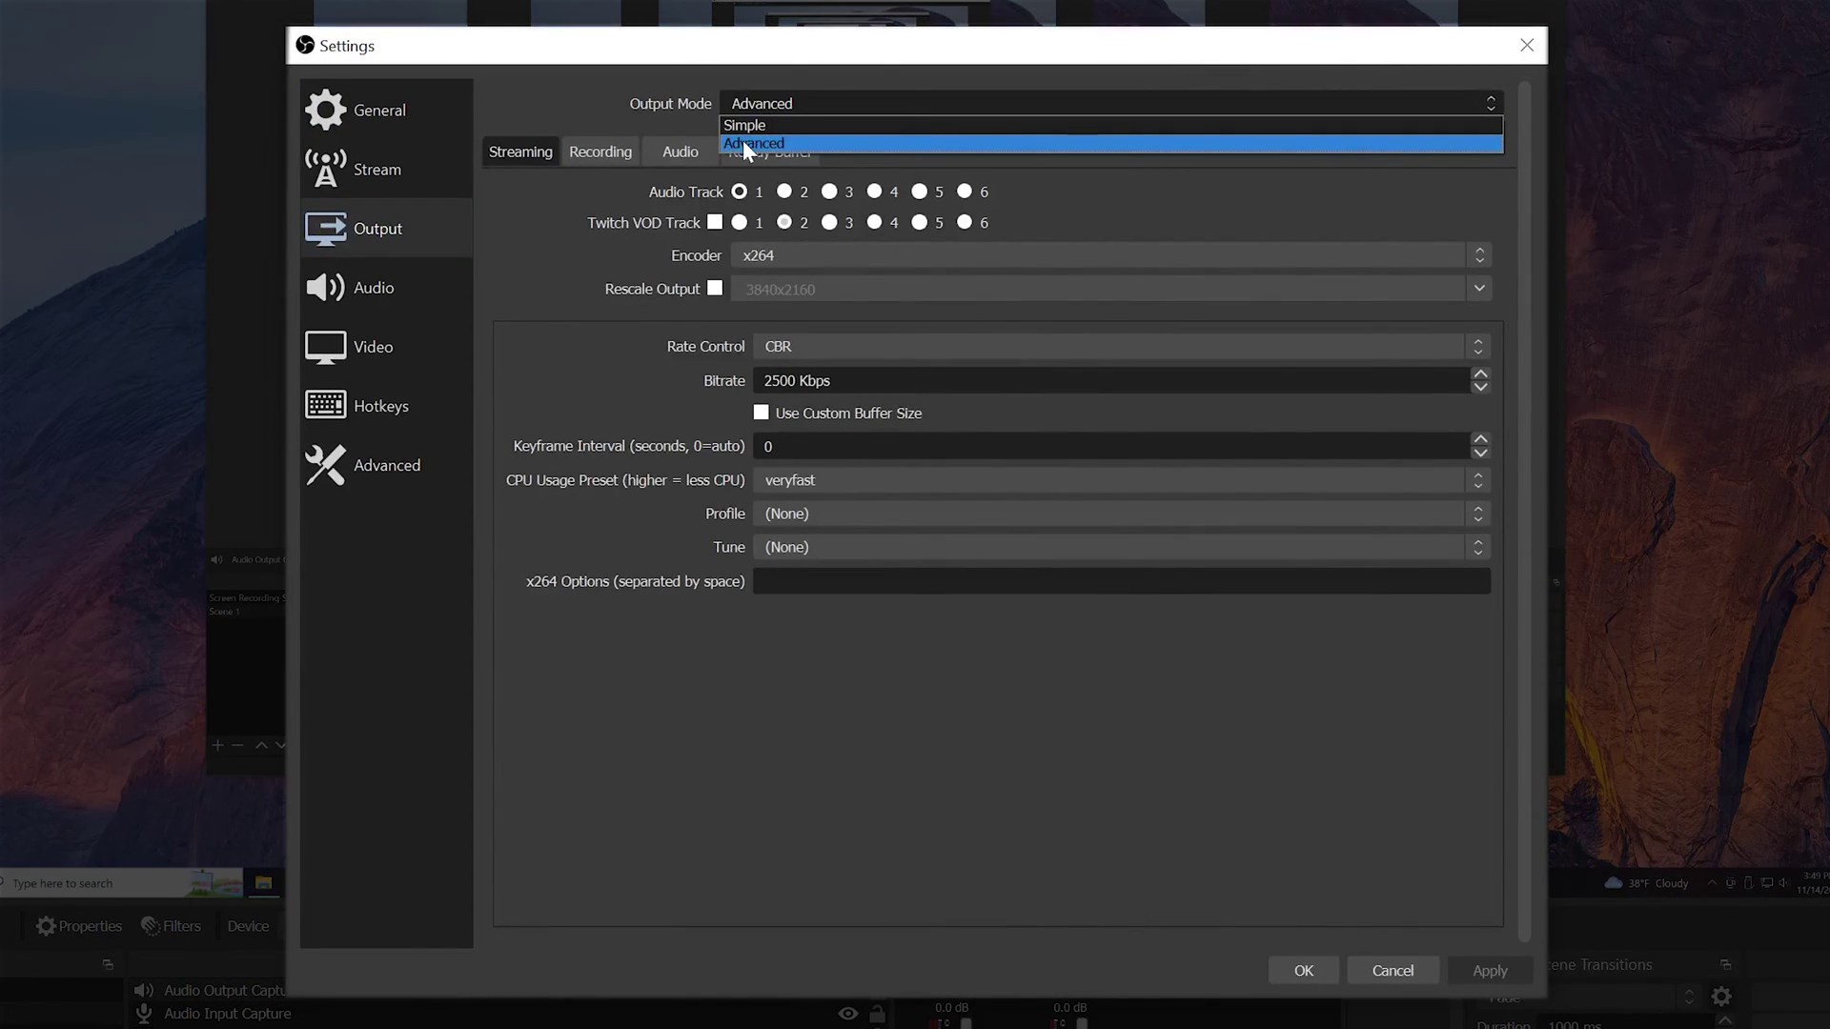
# Switch to Advanced output mode and set the recording folder to Desktop.
pyautogui.click(744, 143)
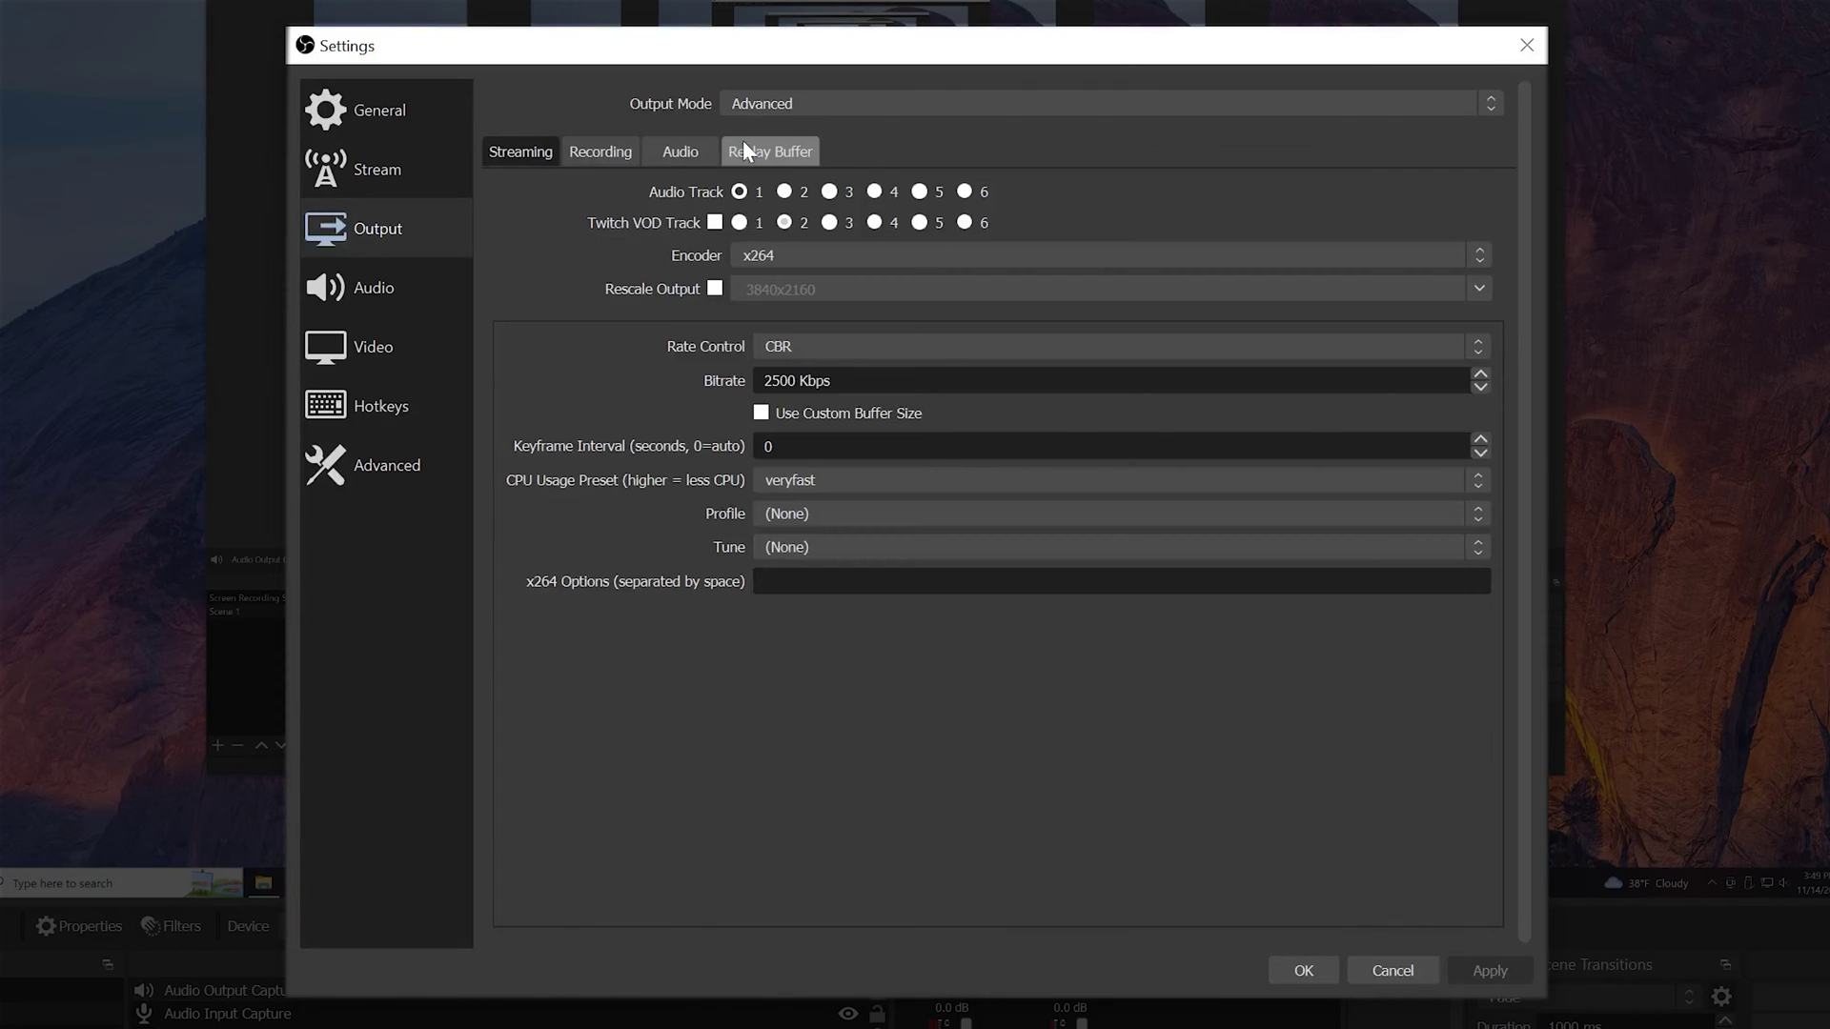
pyautogui.click(608, 153)
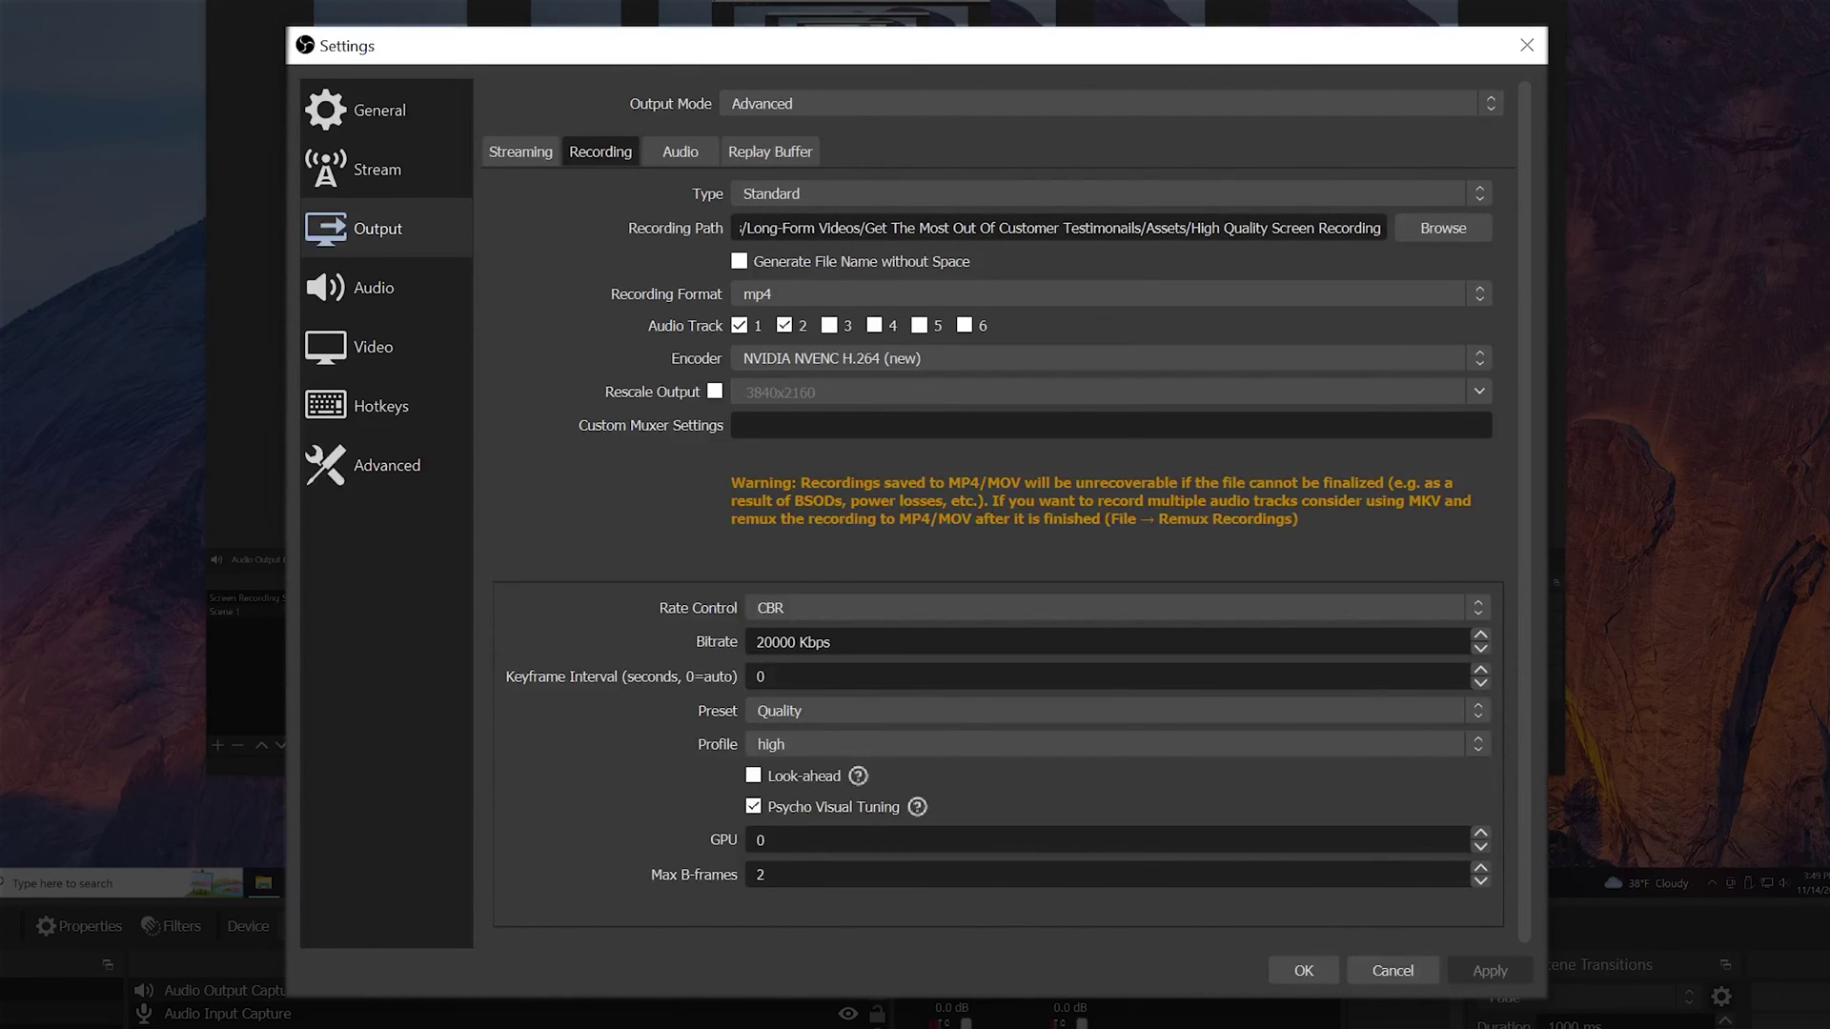
pyautogui.click(1433, 234)
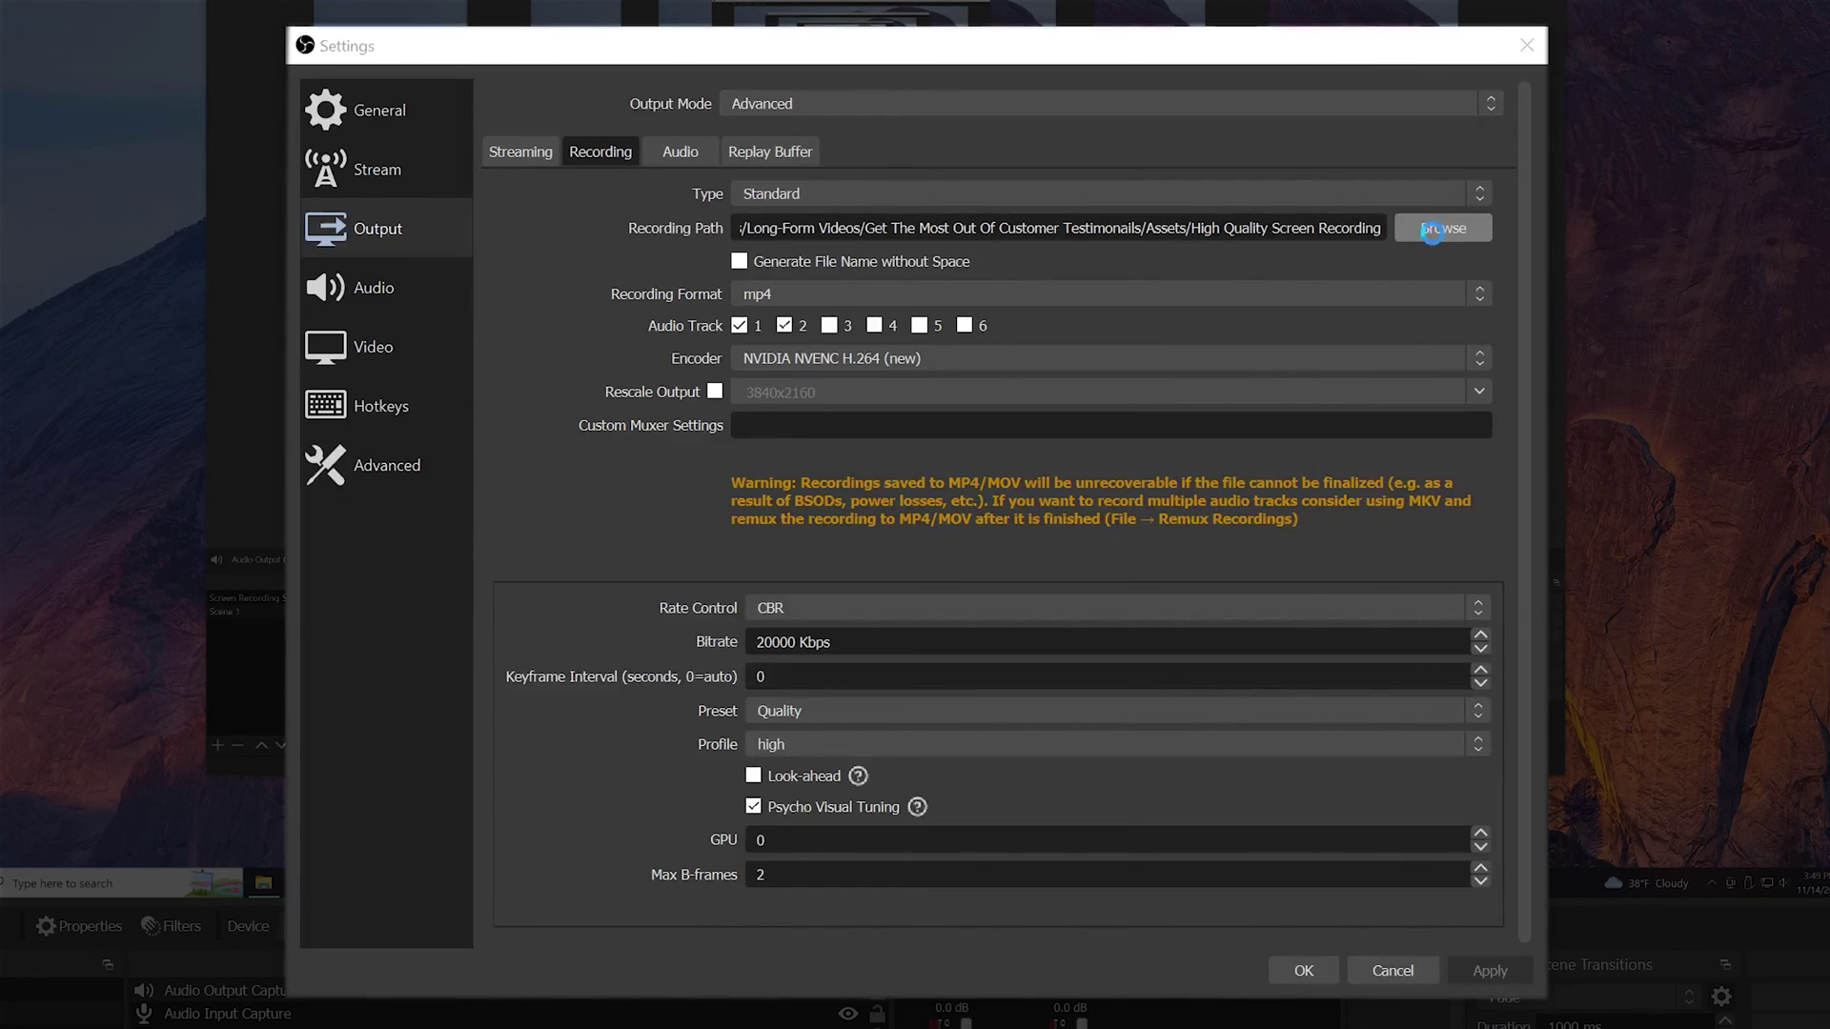
pyautogui.click(416, 519)
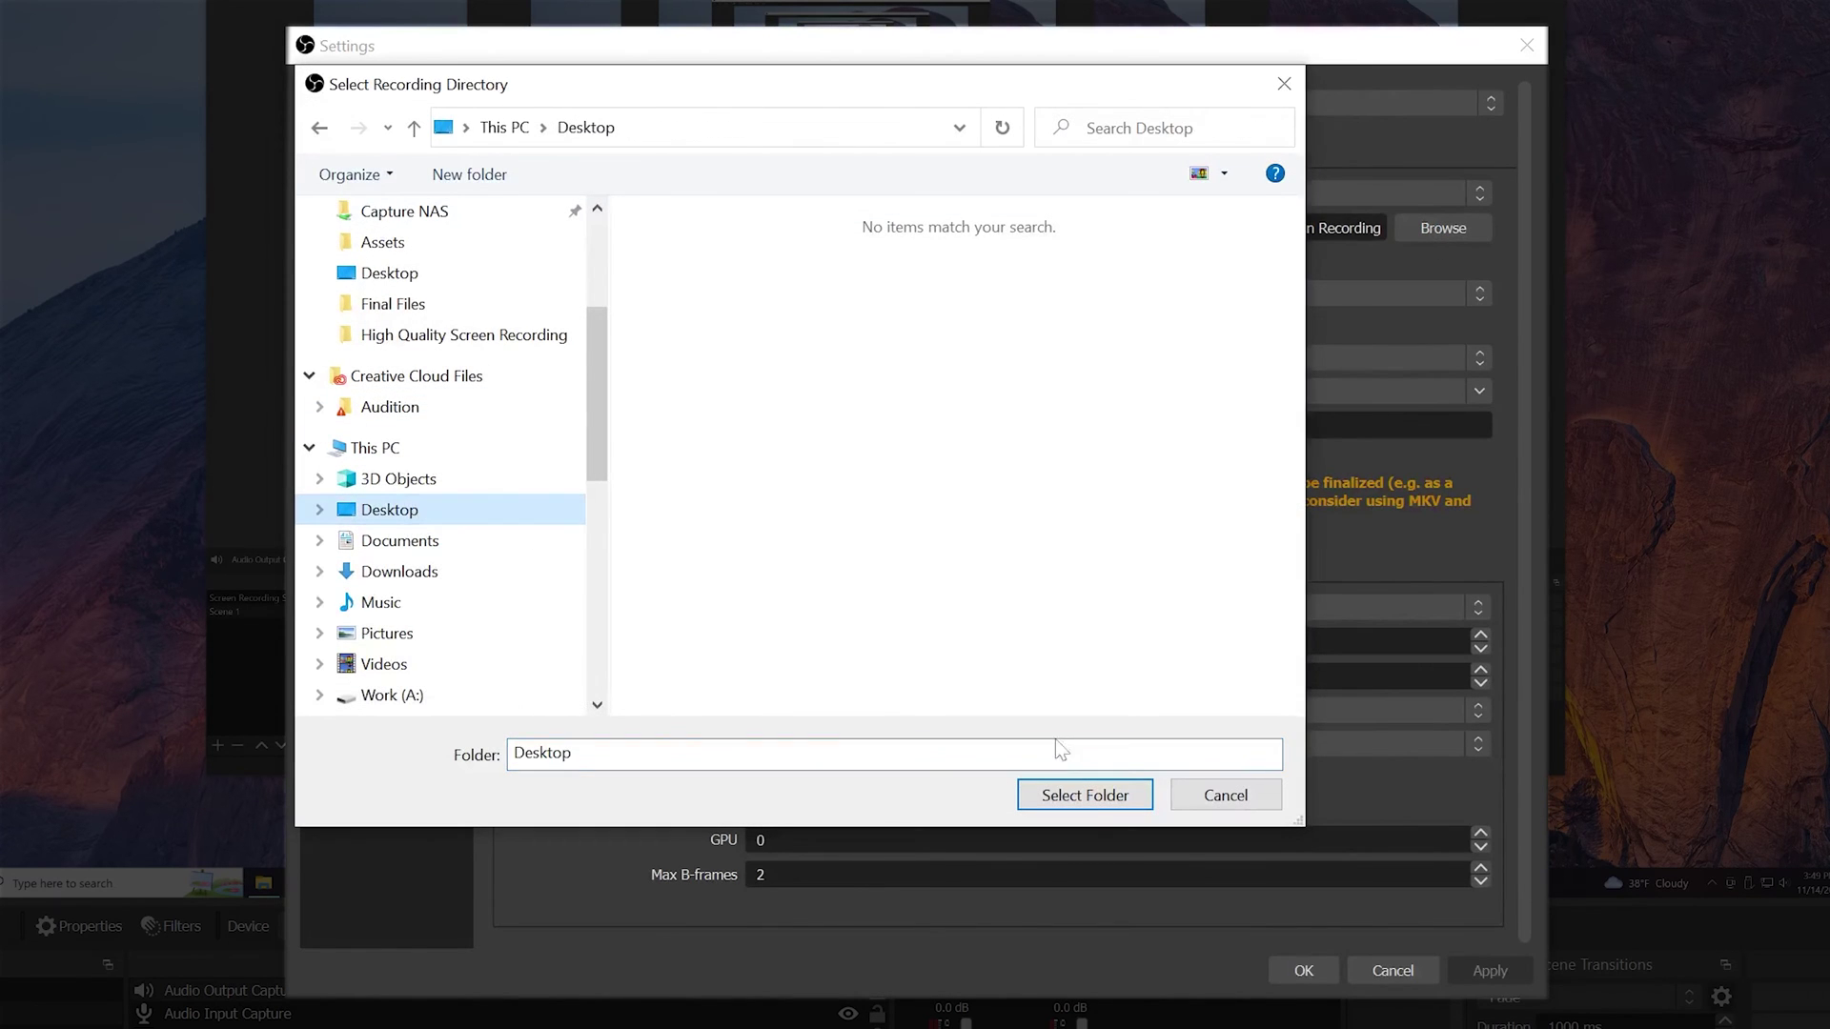
pyautogui.click(1091, 794)
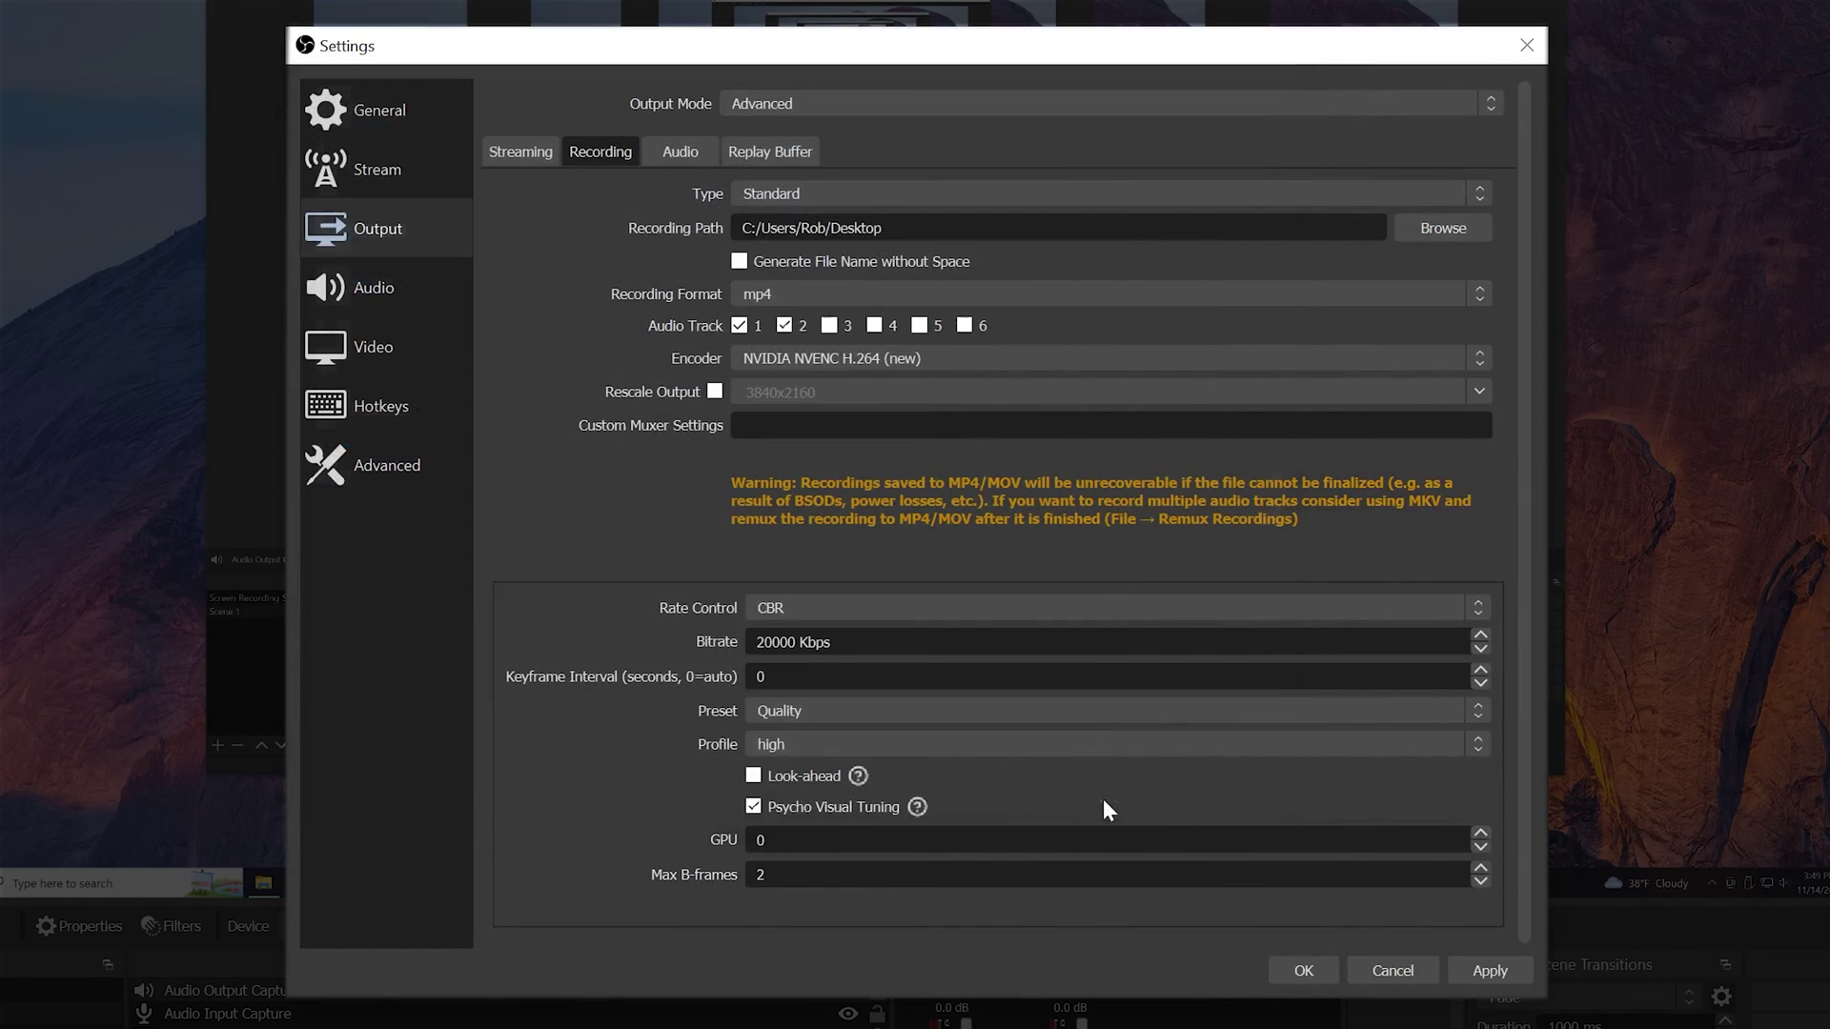
# Keep mp4 as the recording format and NVIDIA NVENC H.264 (new) as the encoder.
pyautogui.click(760, 298)
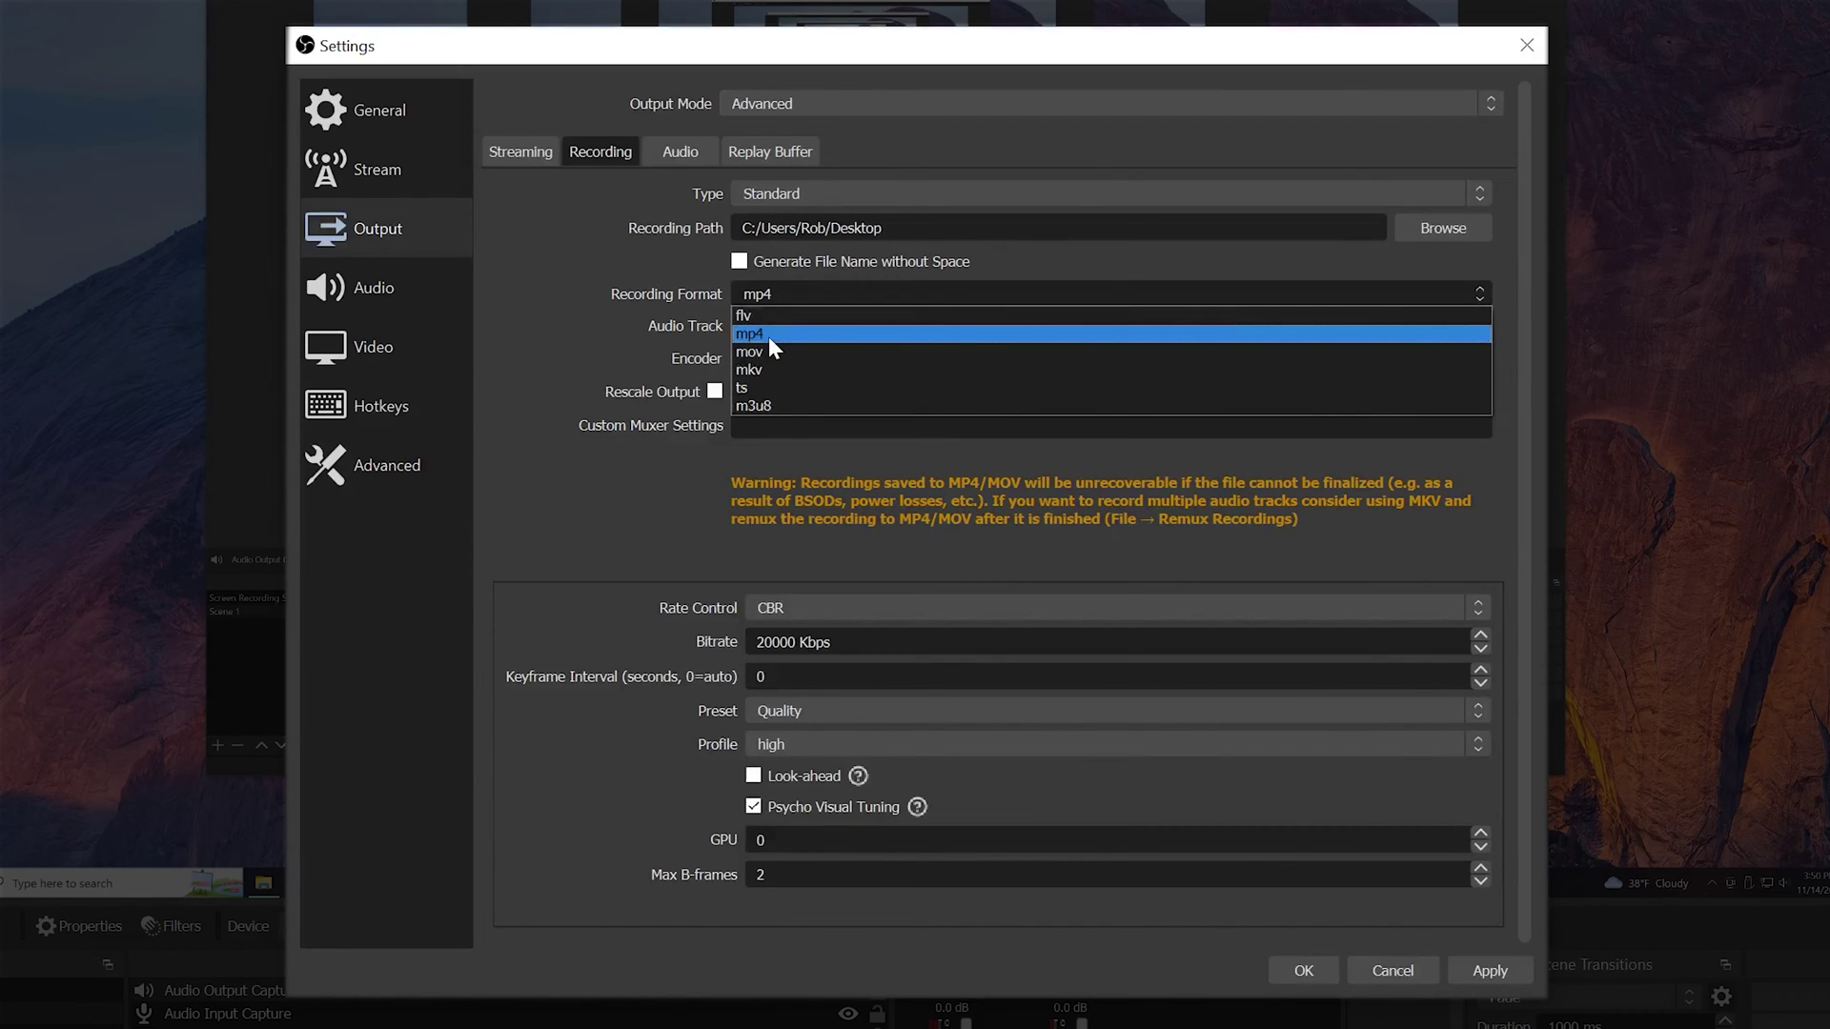
pyautogui.click(768, 335)
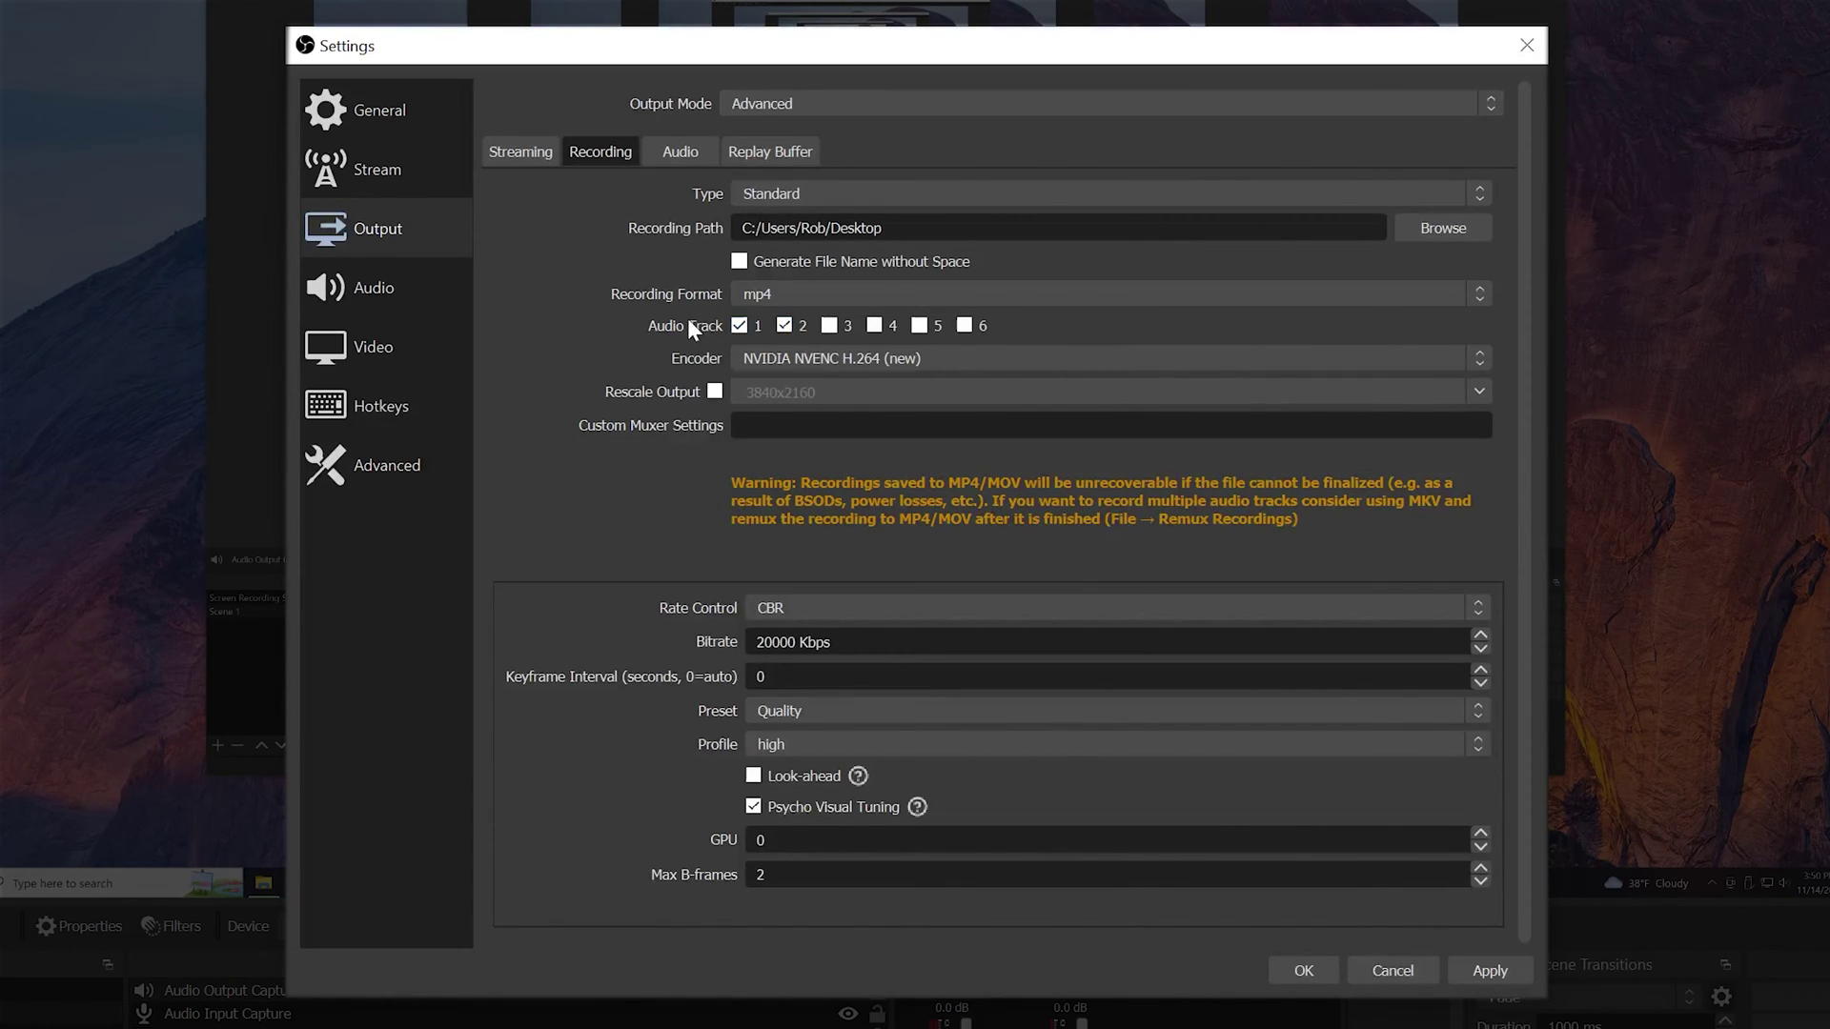
pyautogui.click(757, 354)
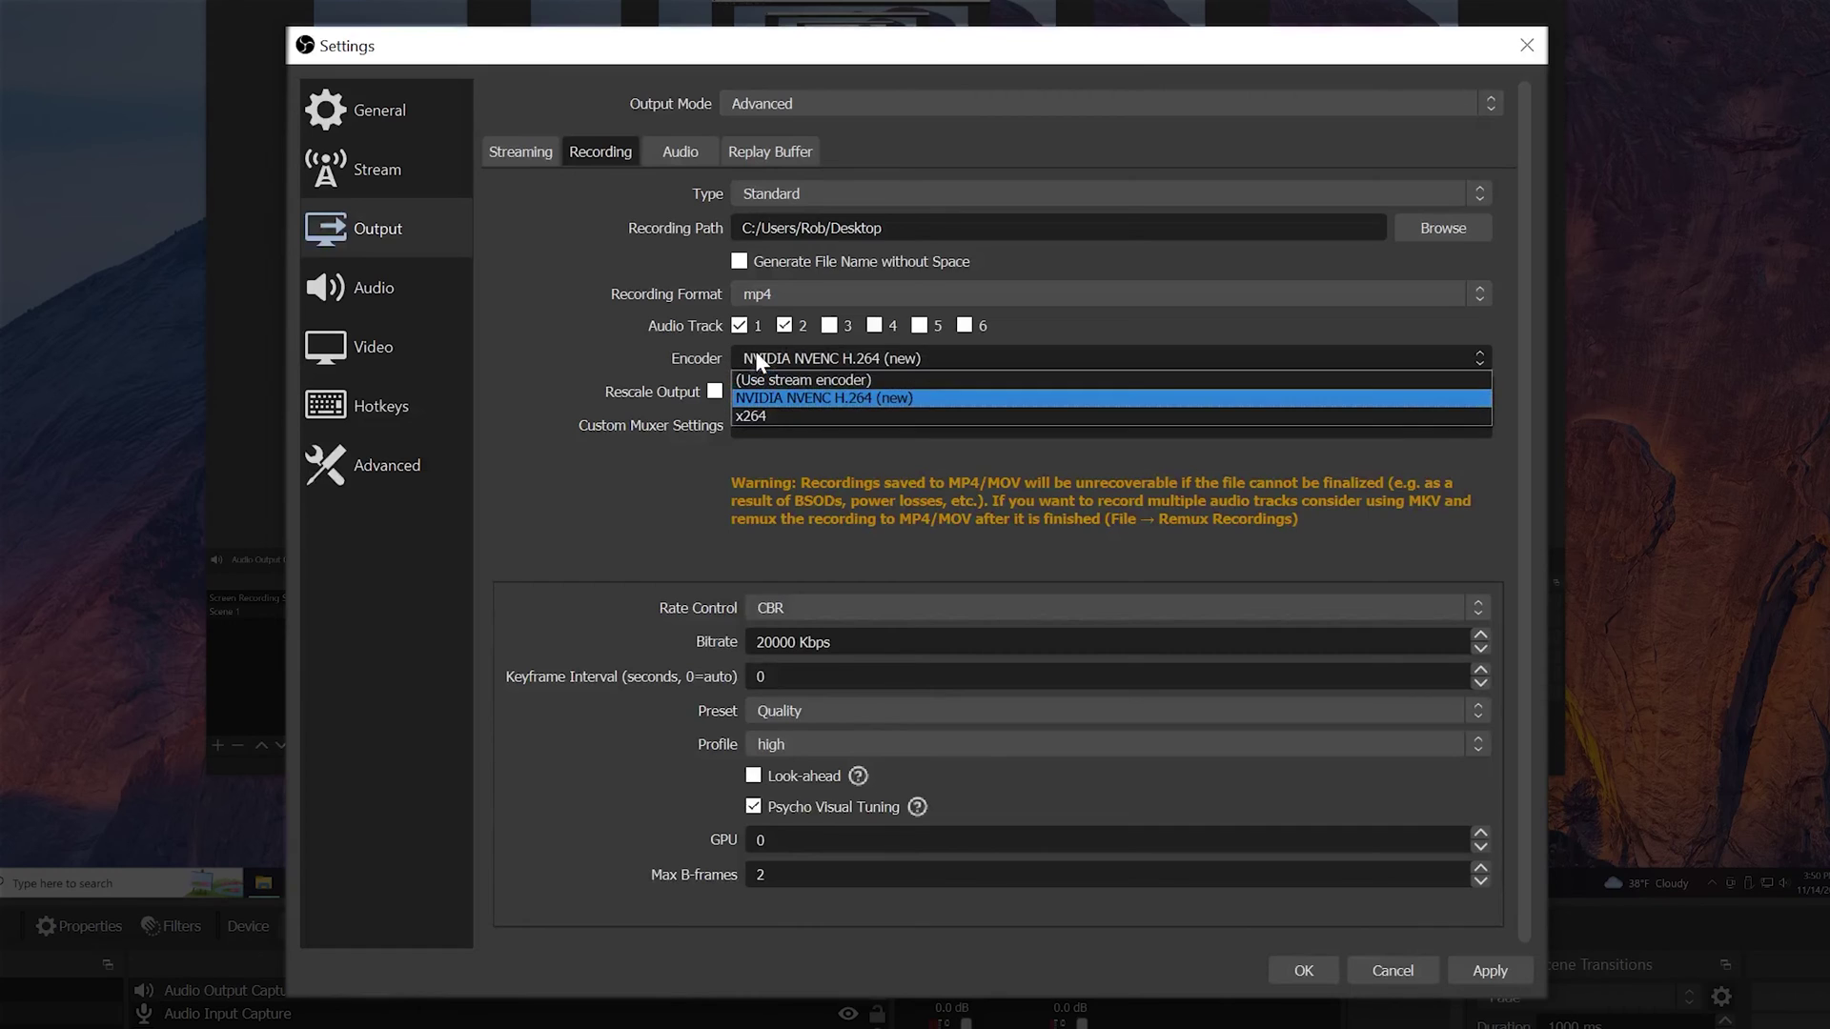
pyautogui.click(781, 399)
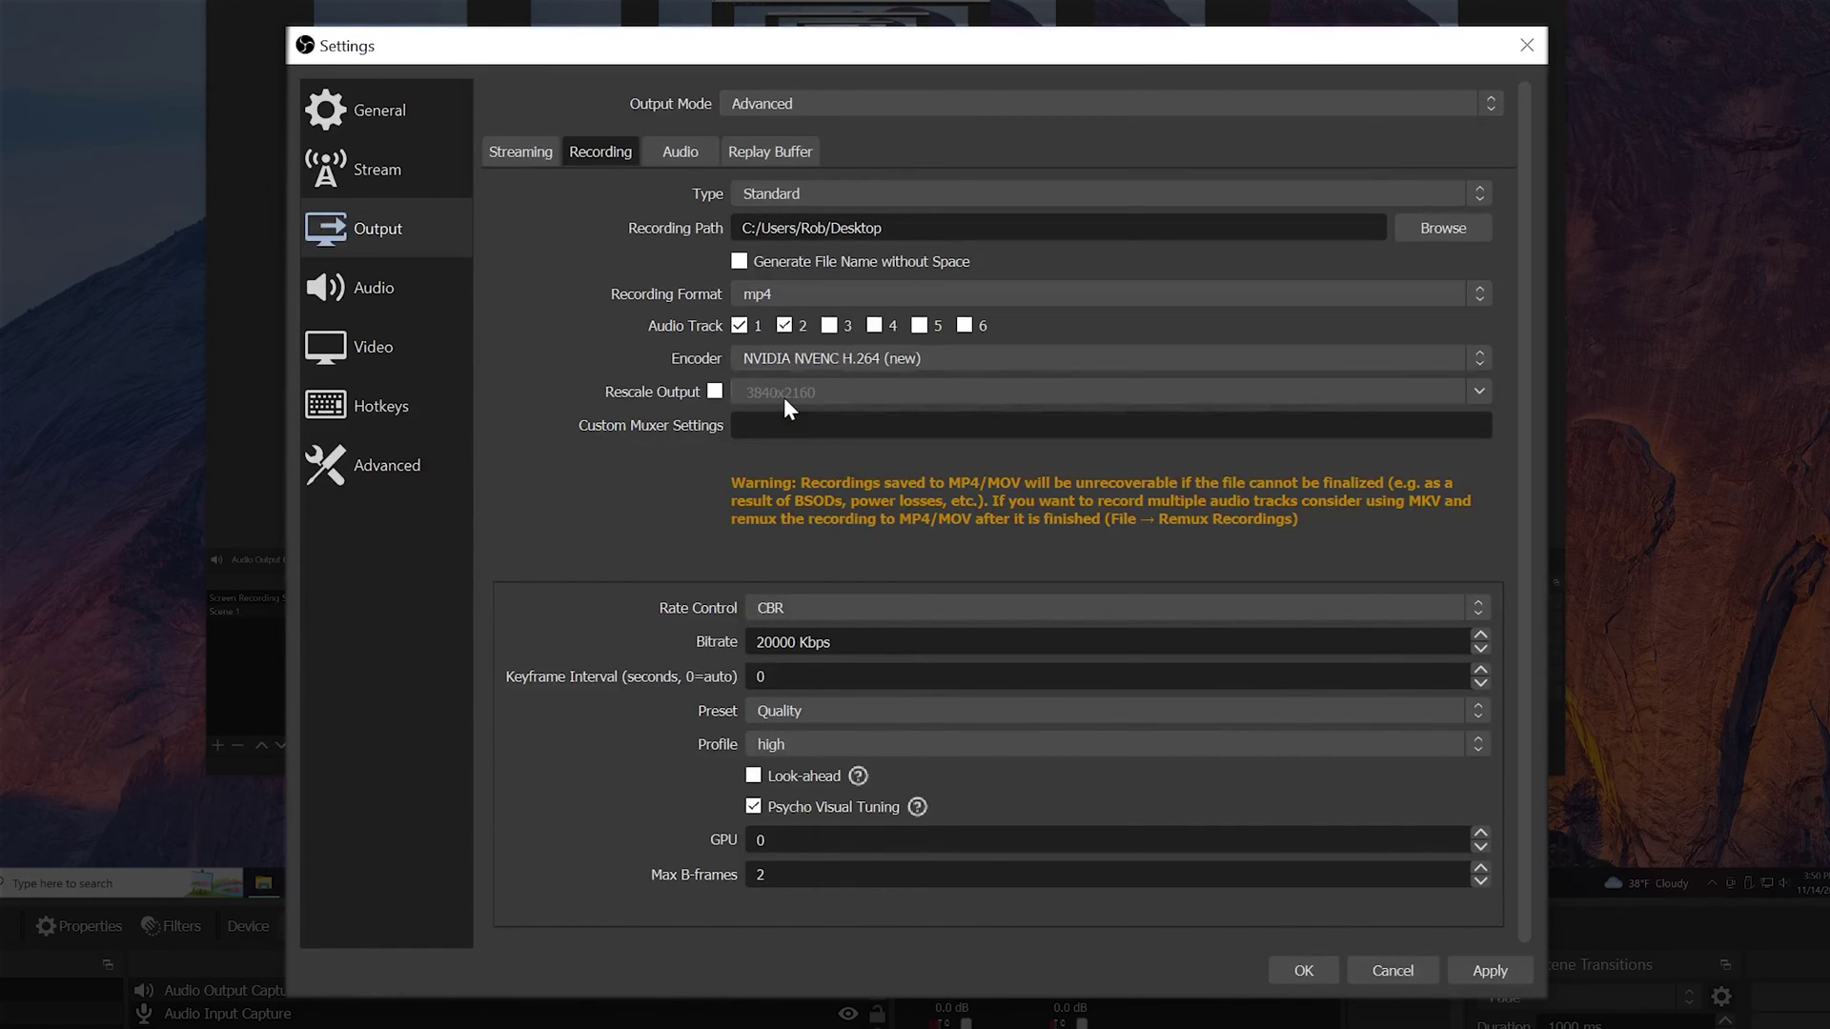
# Keep recording rate control at CBR with 20000 Kbps and set the encoder preset to Quality.
pyautogui.scroll(-1, 670, 427)
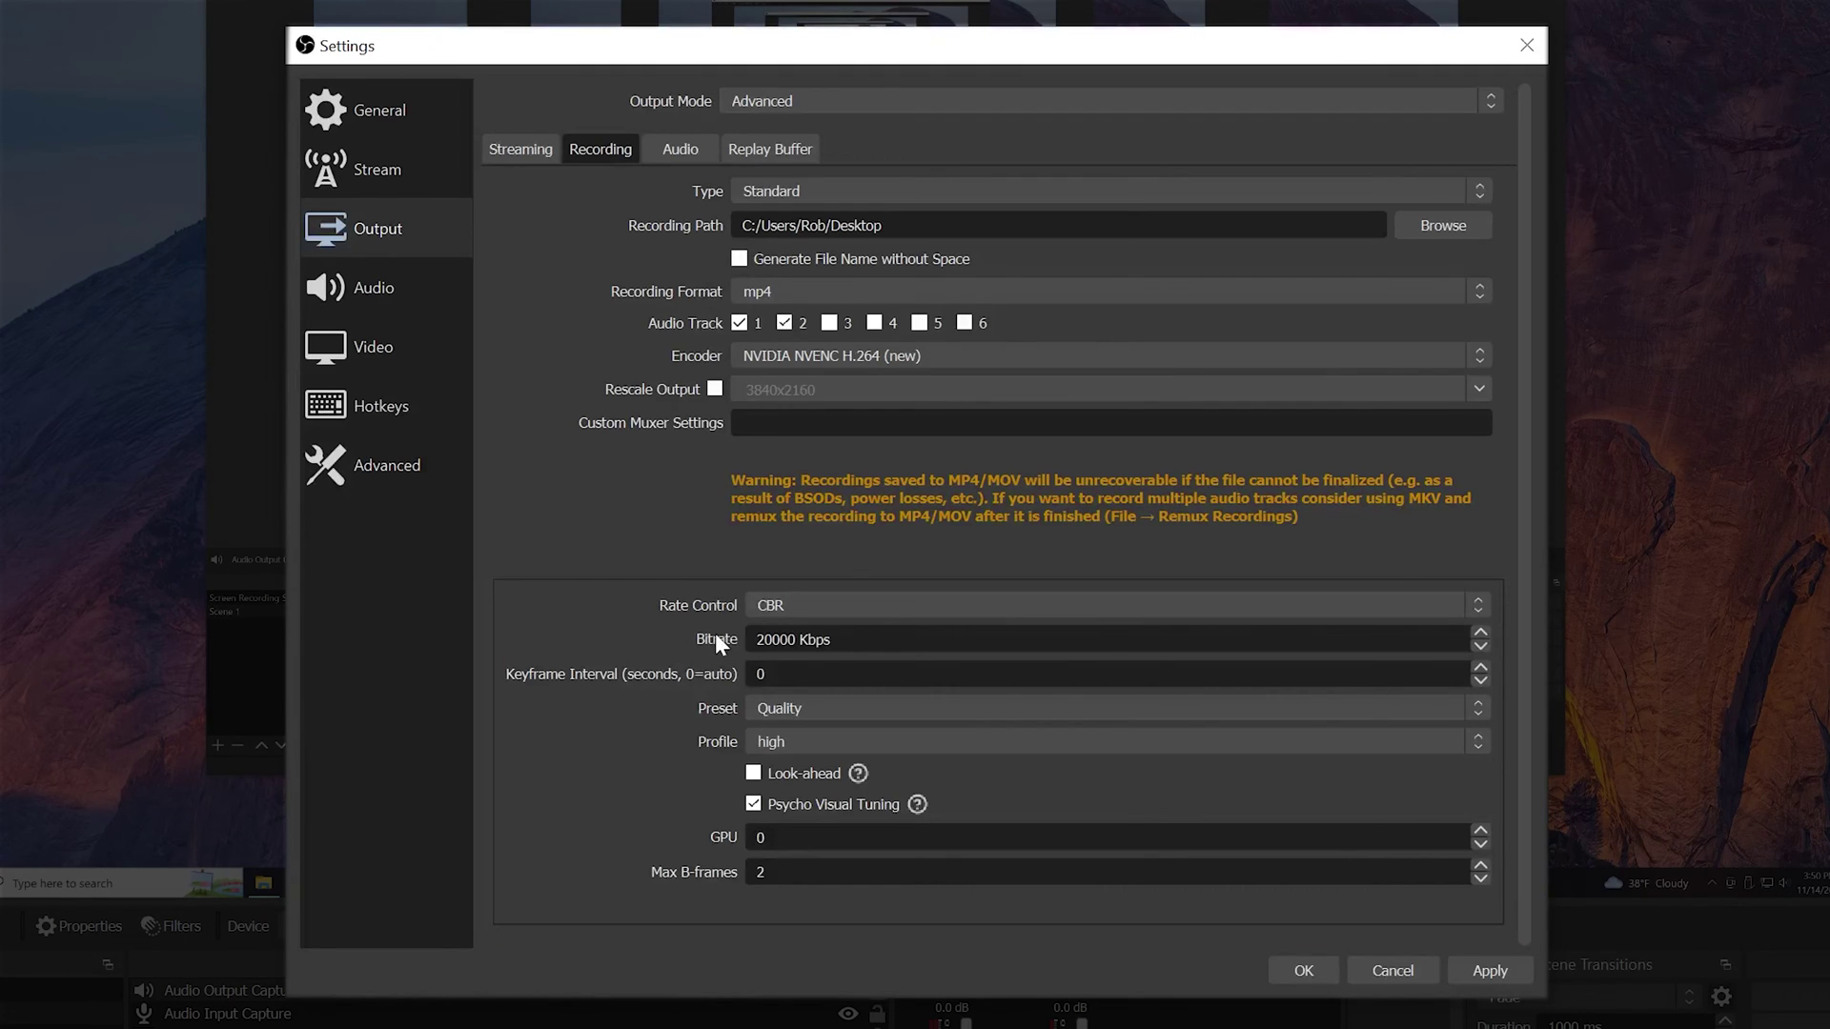
pyautogui.click(791, 610)
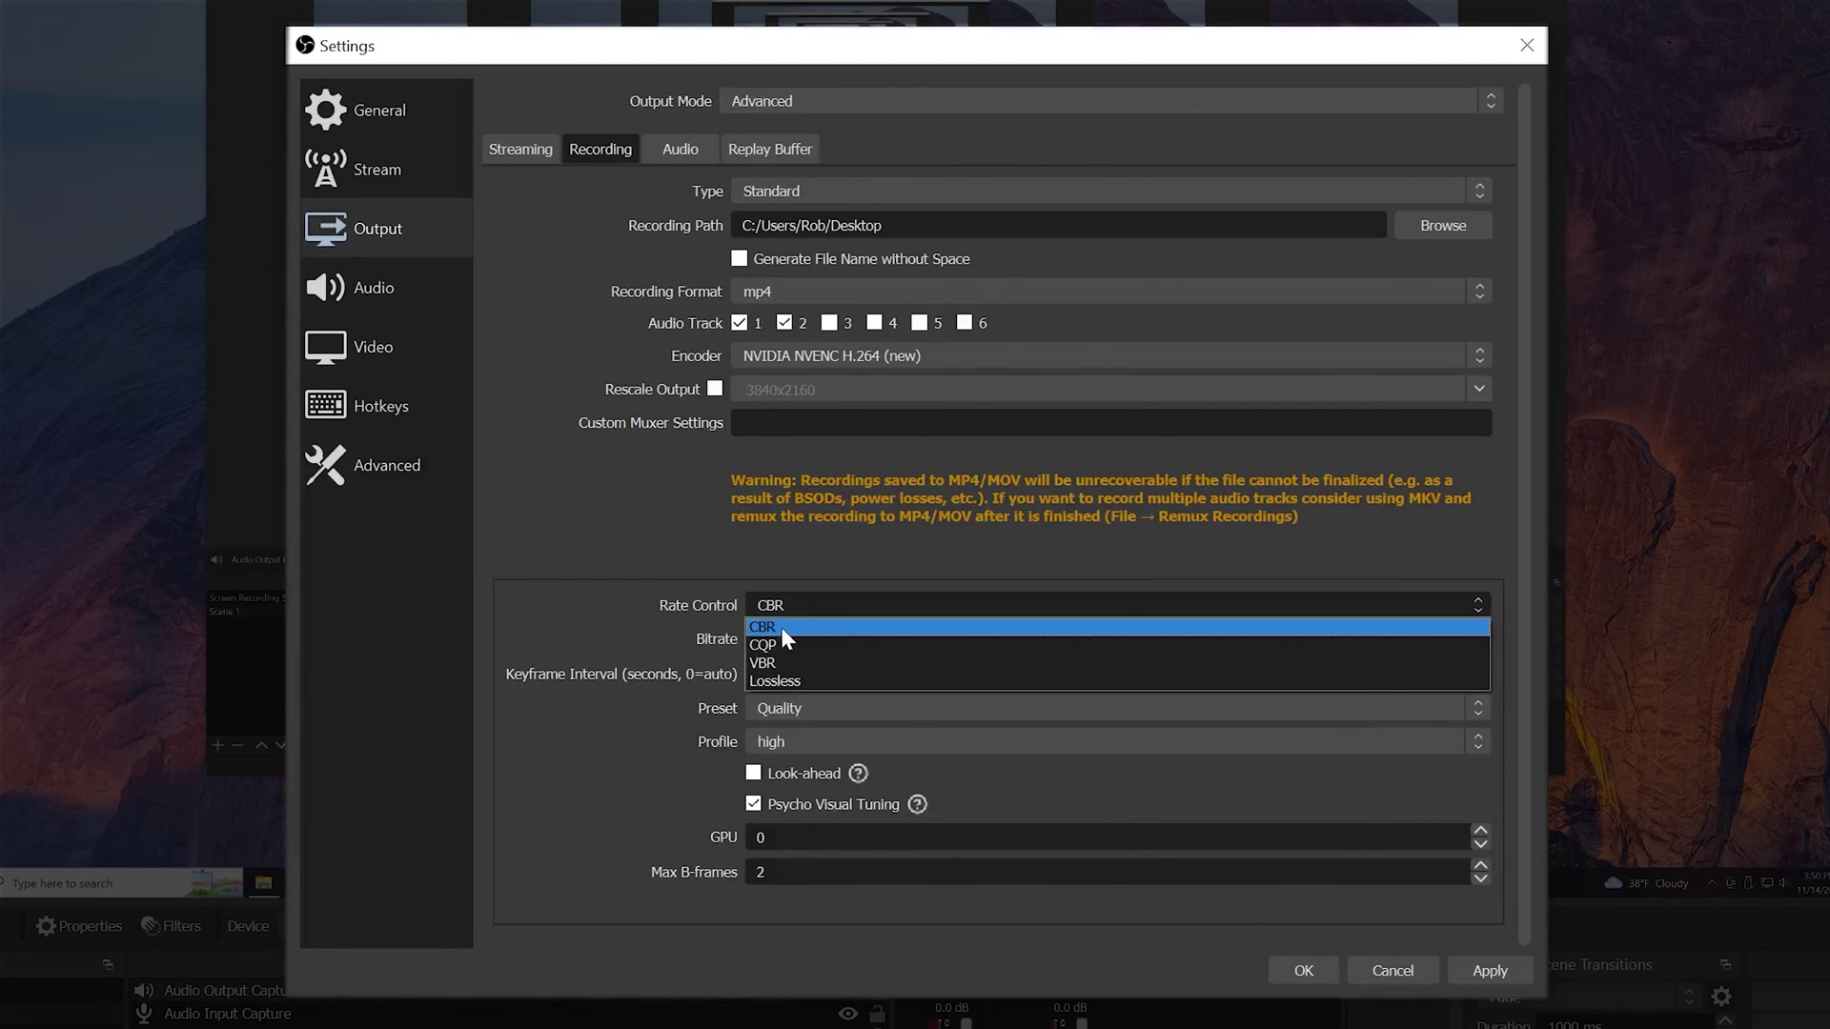
pyautogui.click(782, 629)
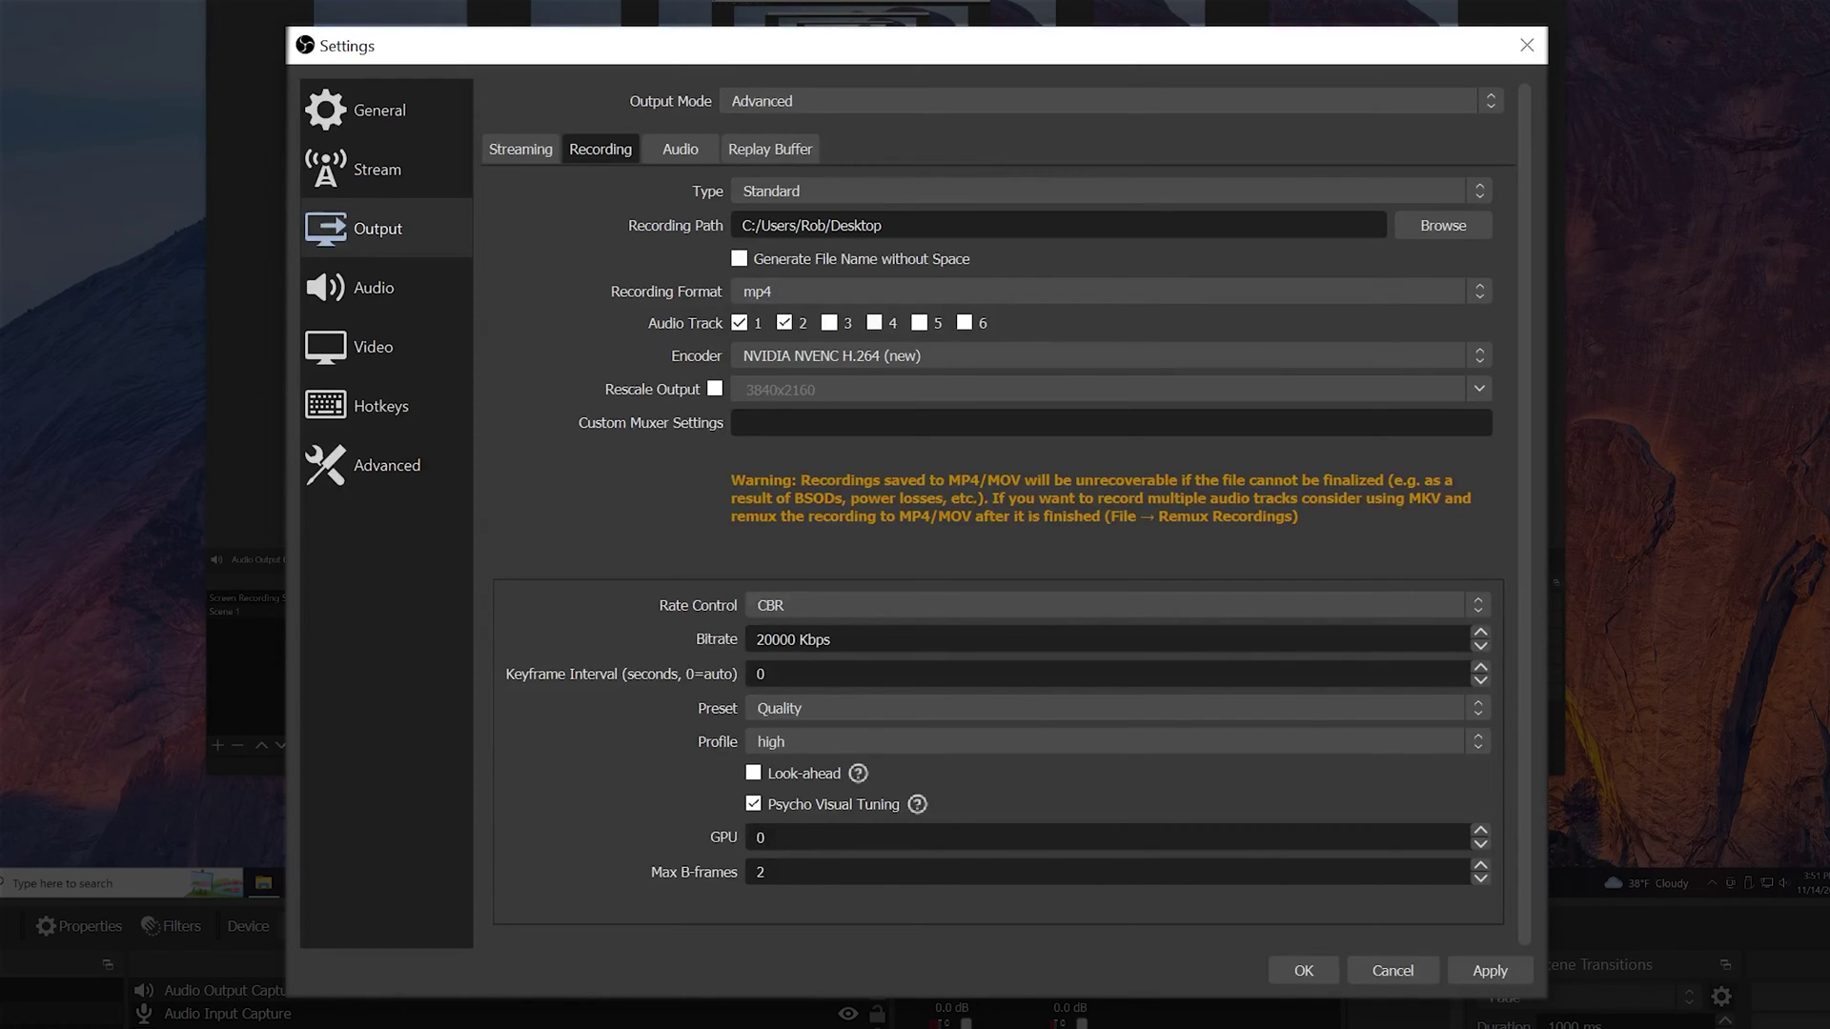
pyautogui.scroll(1, 758, 710)
pyautogui.click(795, 707)
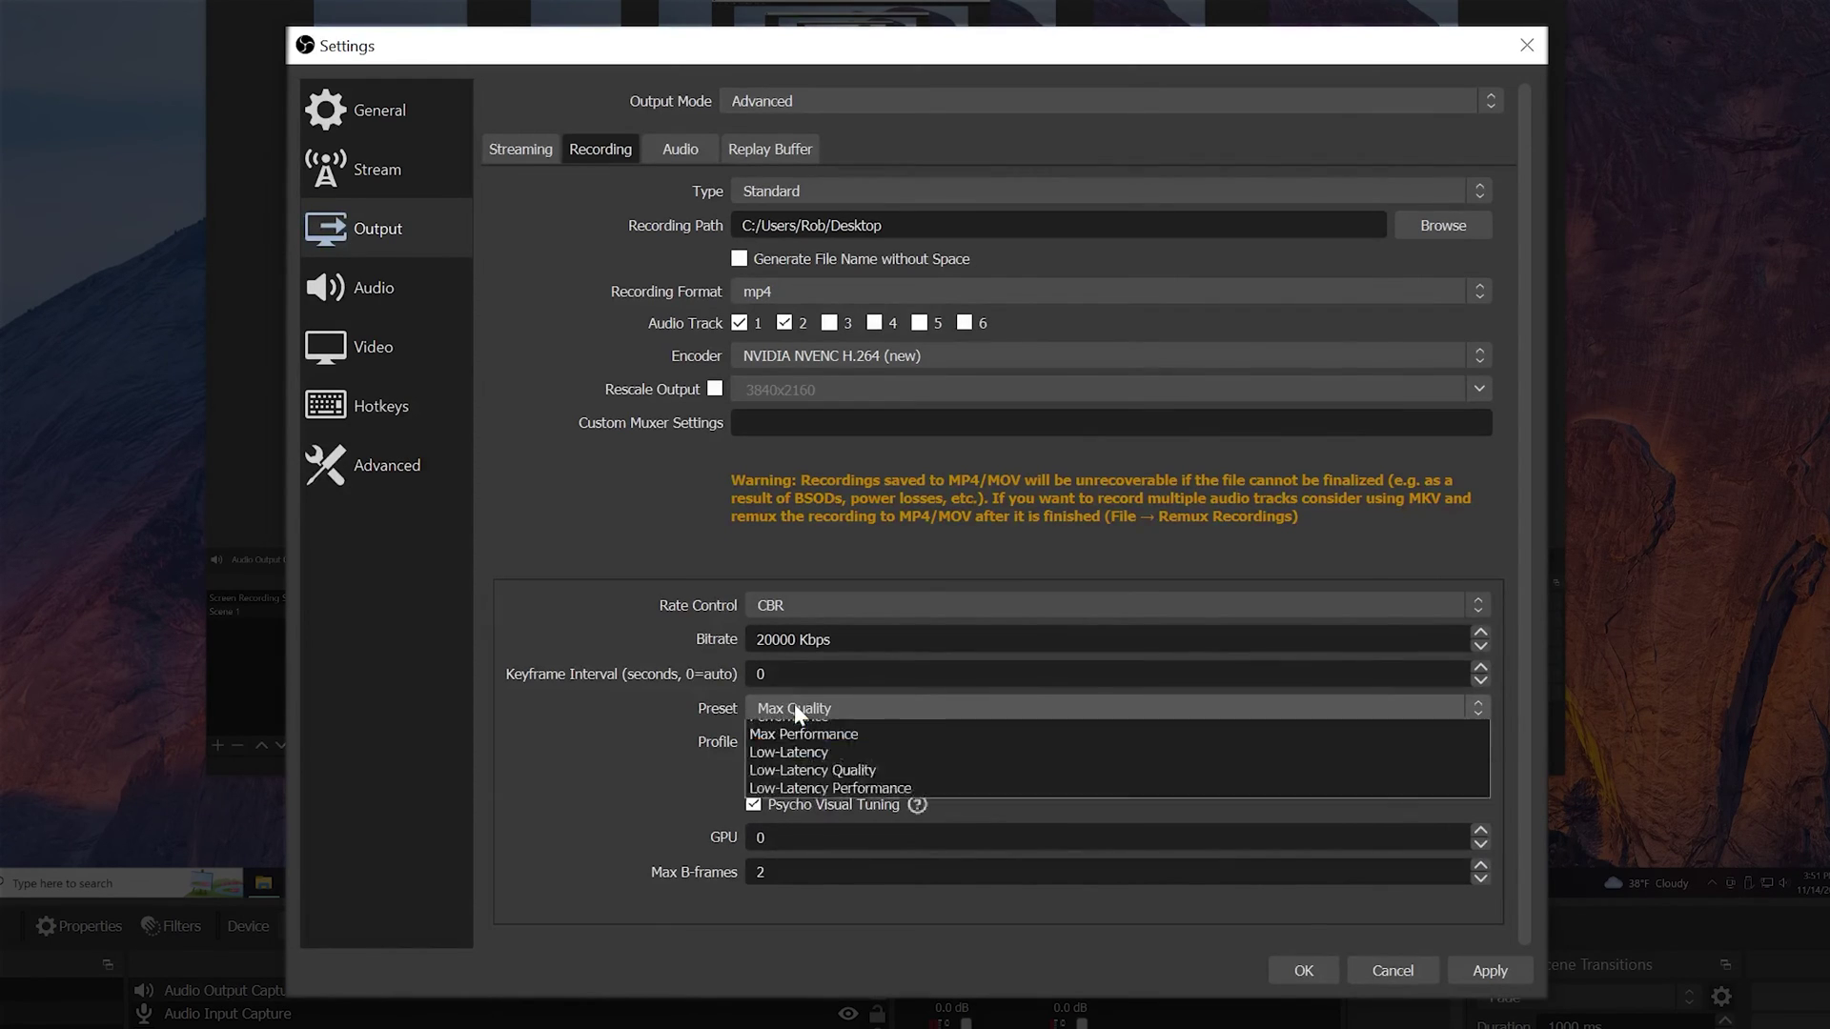
pyautogui.click(782, 749)
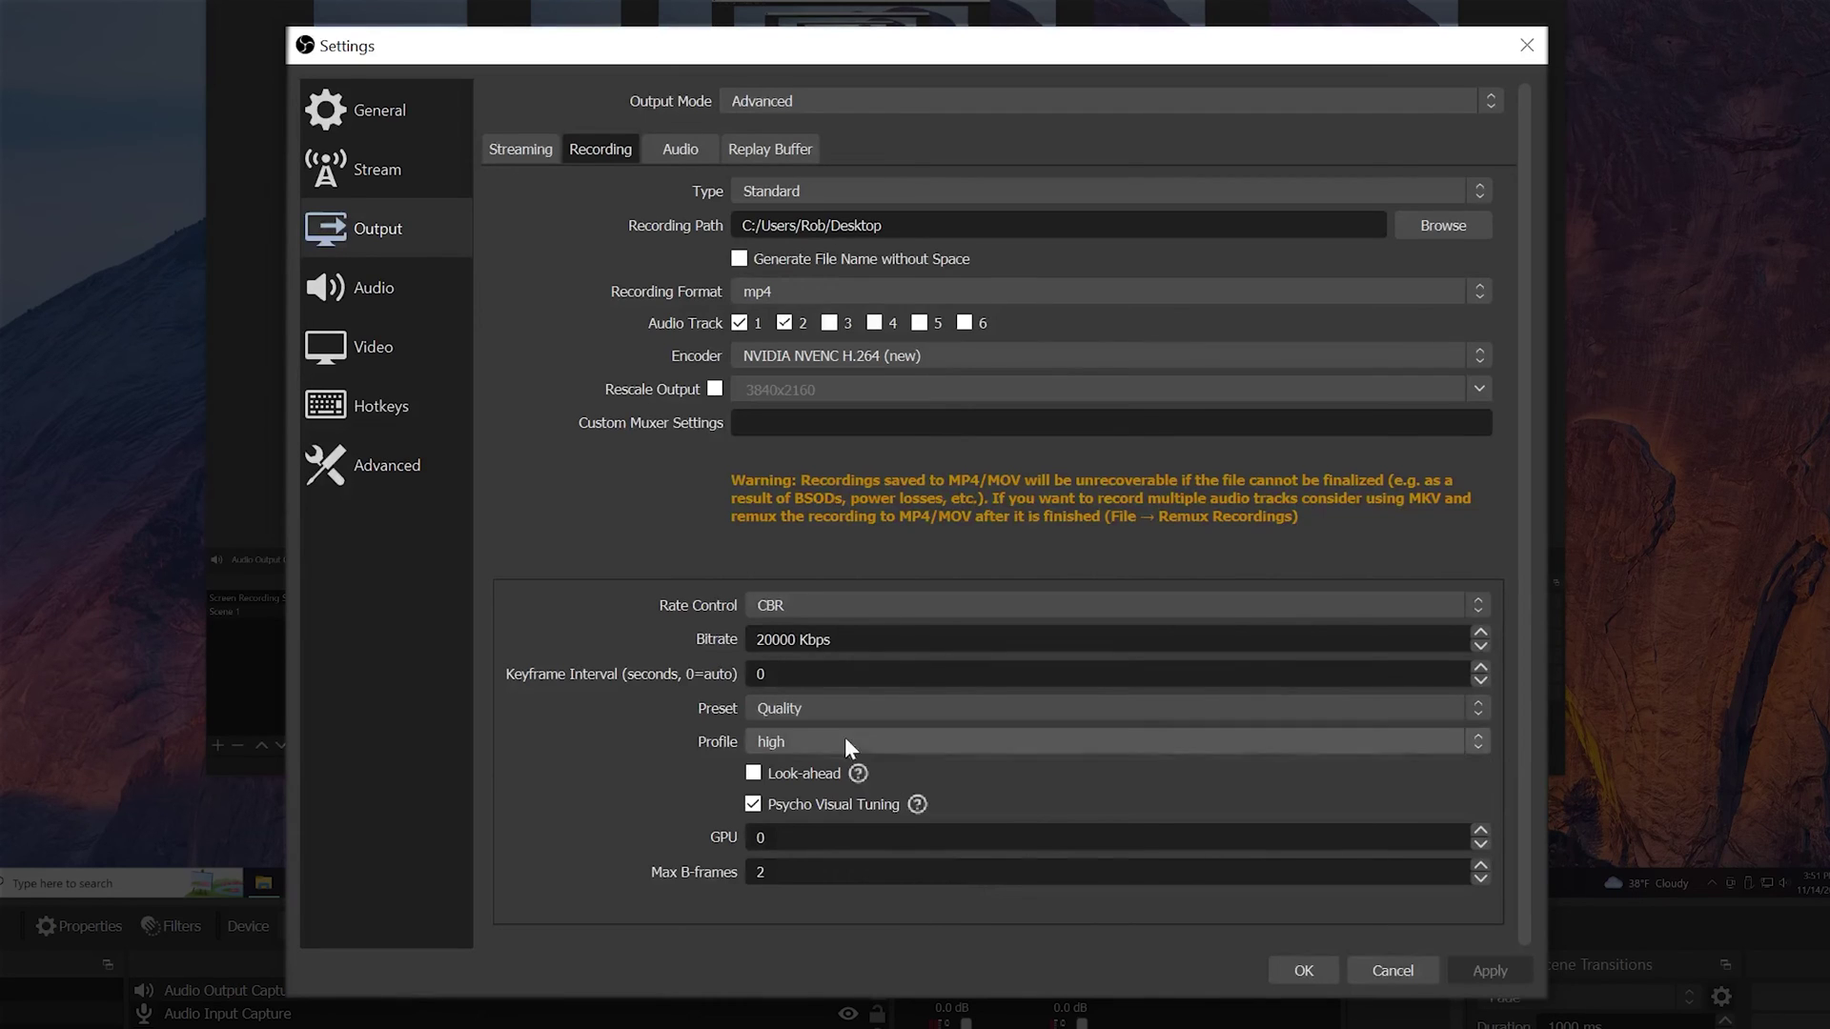
pyautogui.click(347, 347)
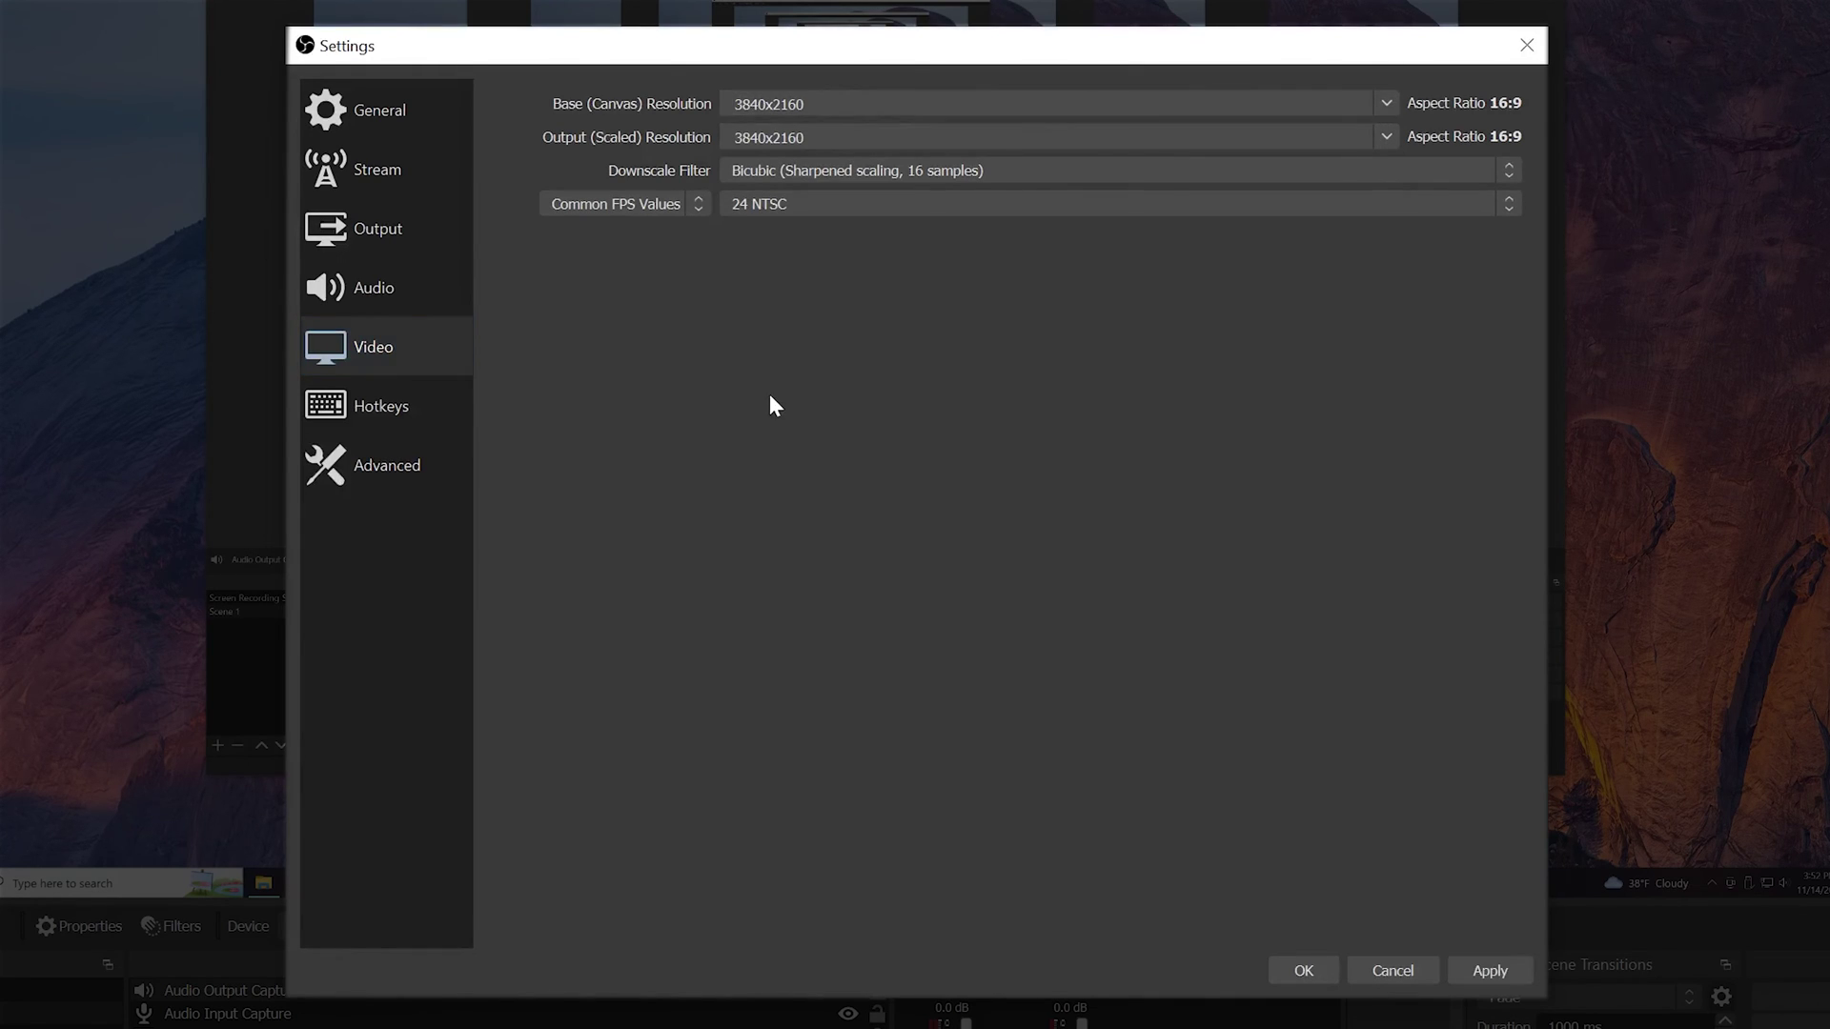
# Set the common FPS value to 60, apply it, and close Settings.
pyautogui.click(849, 204)
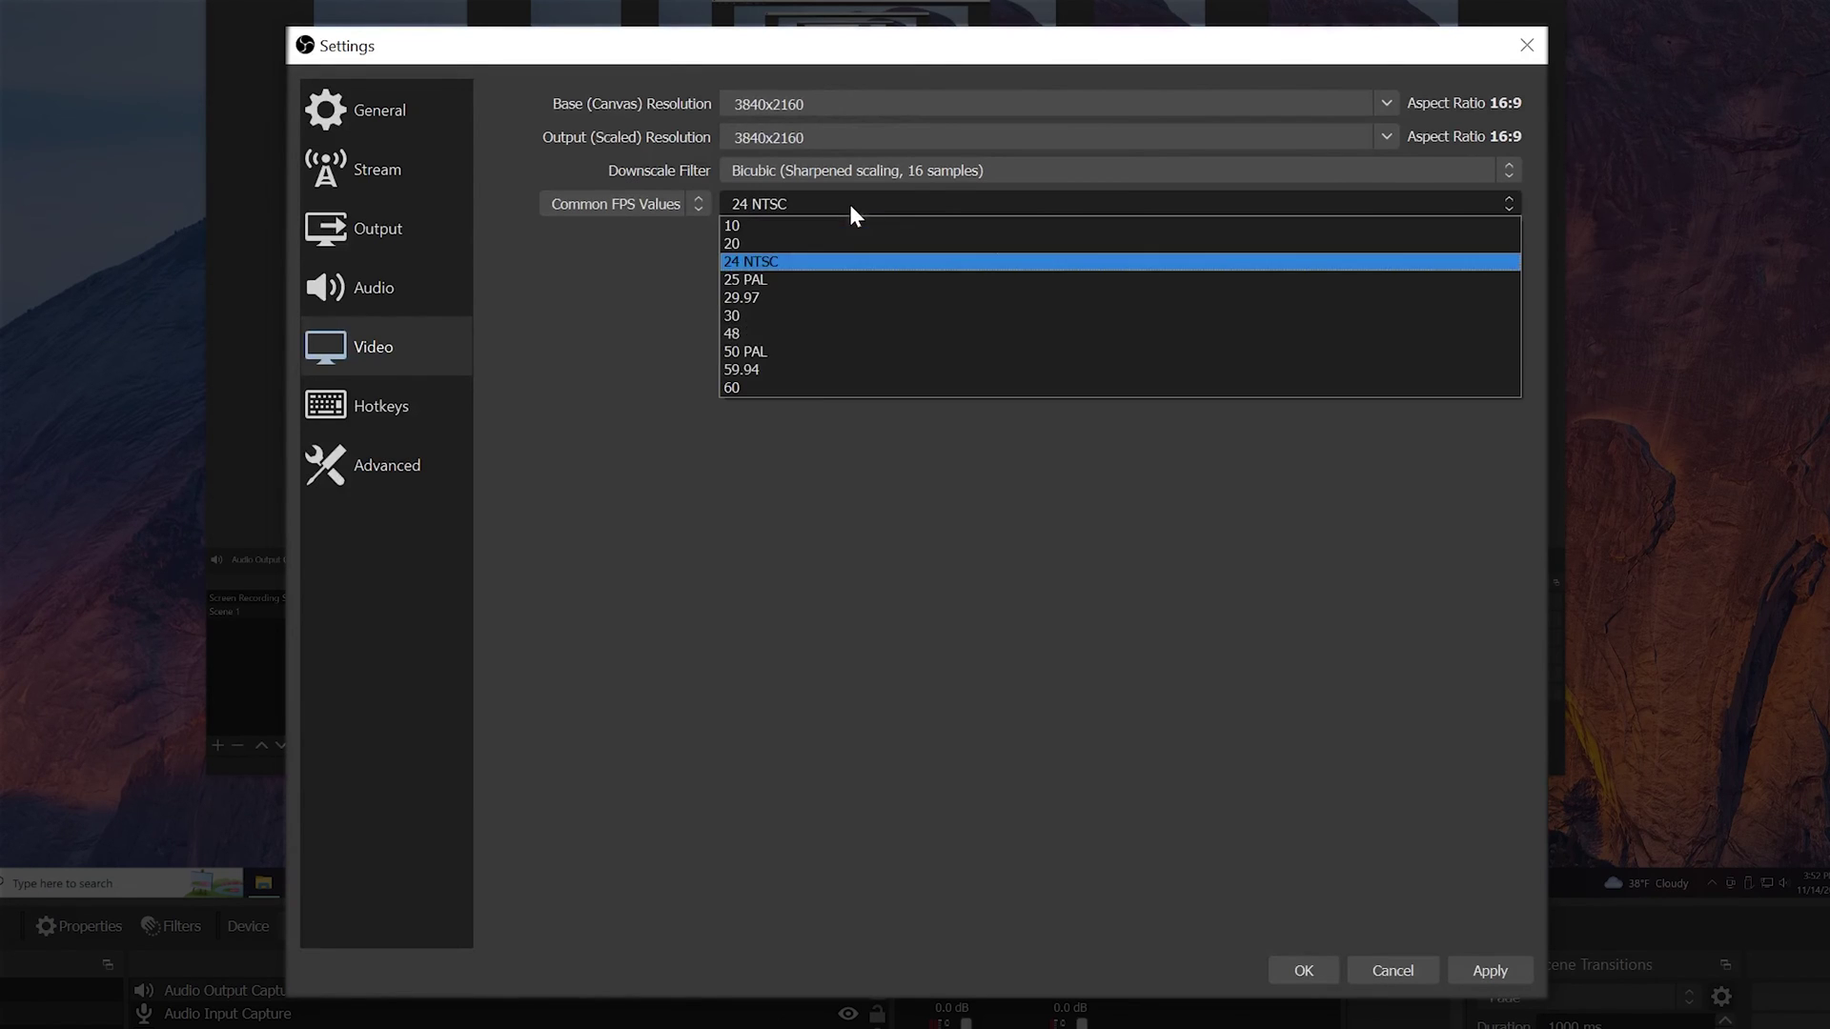
pyautogui.click(806, 388)
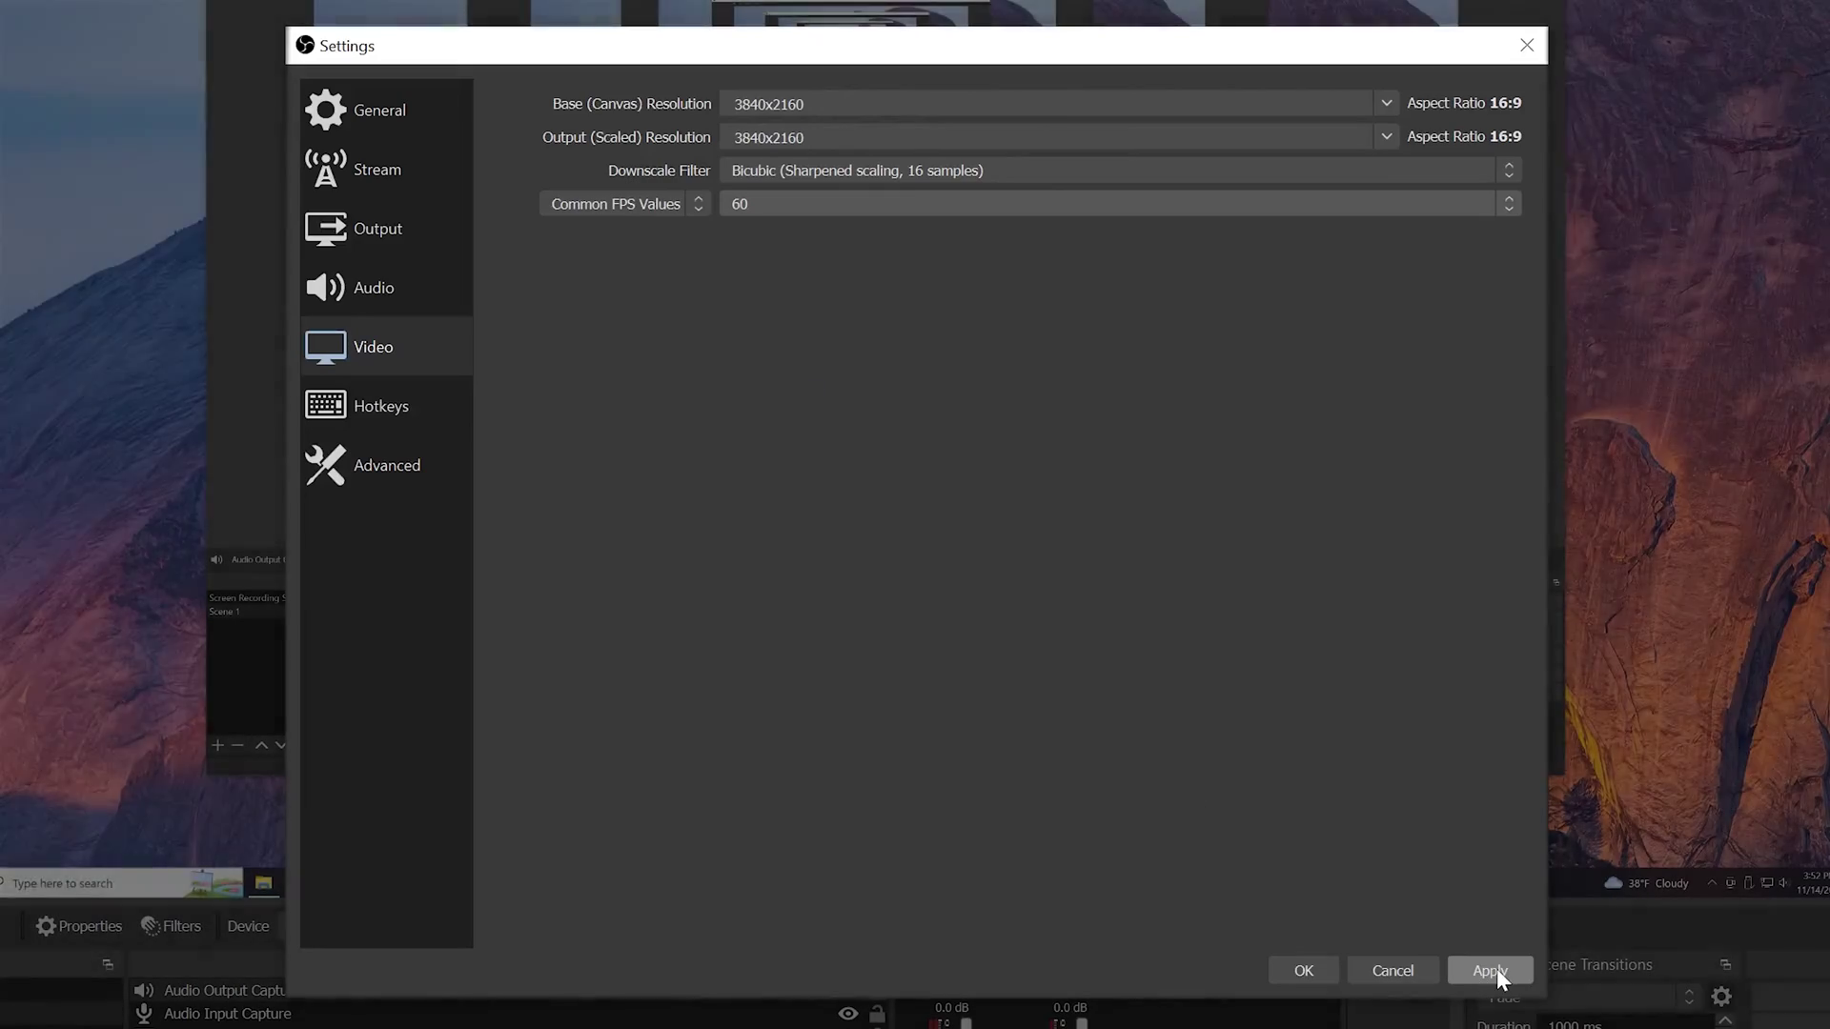
pyautogui.click(1492, 969)
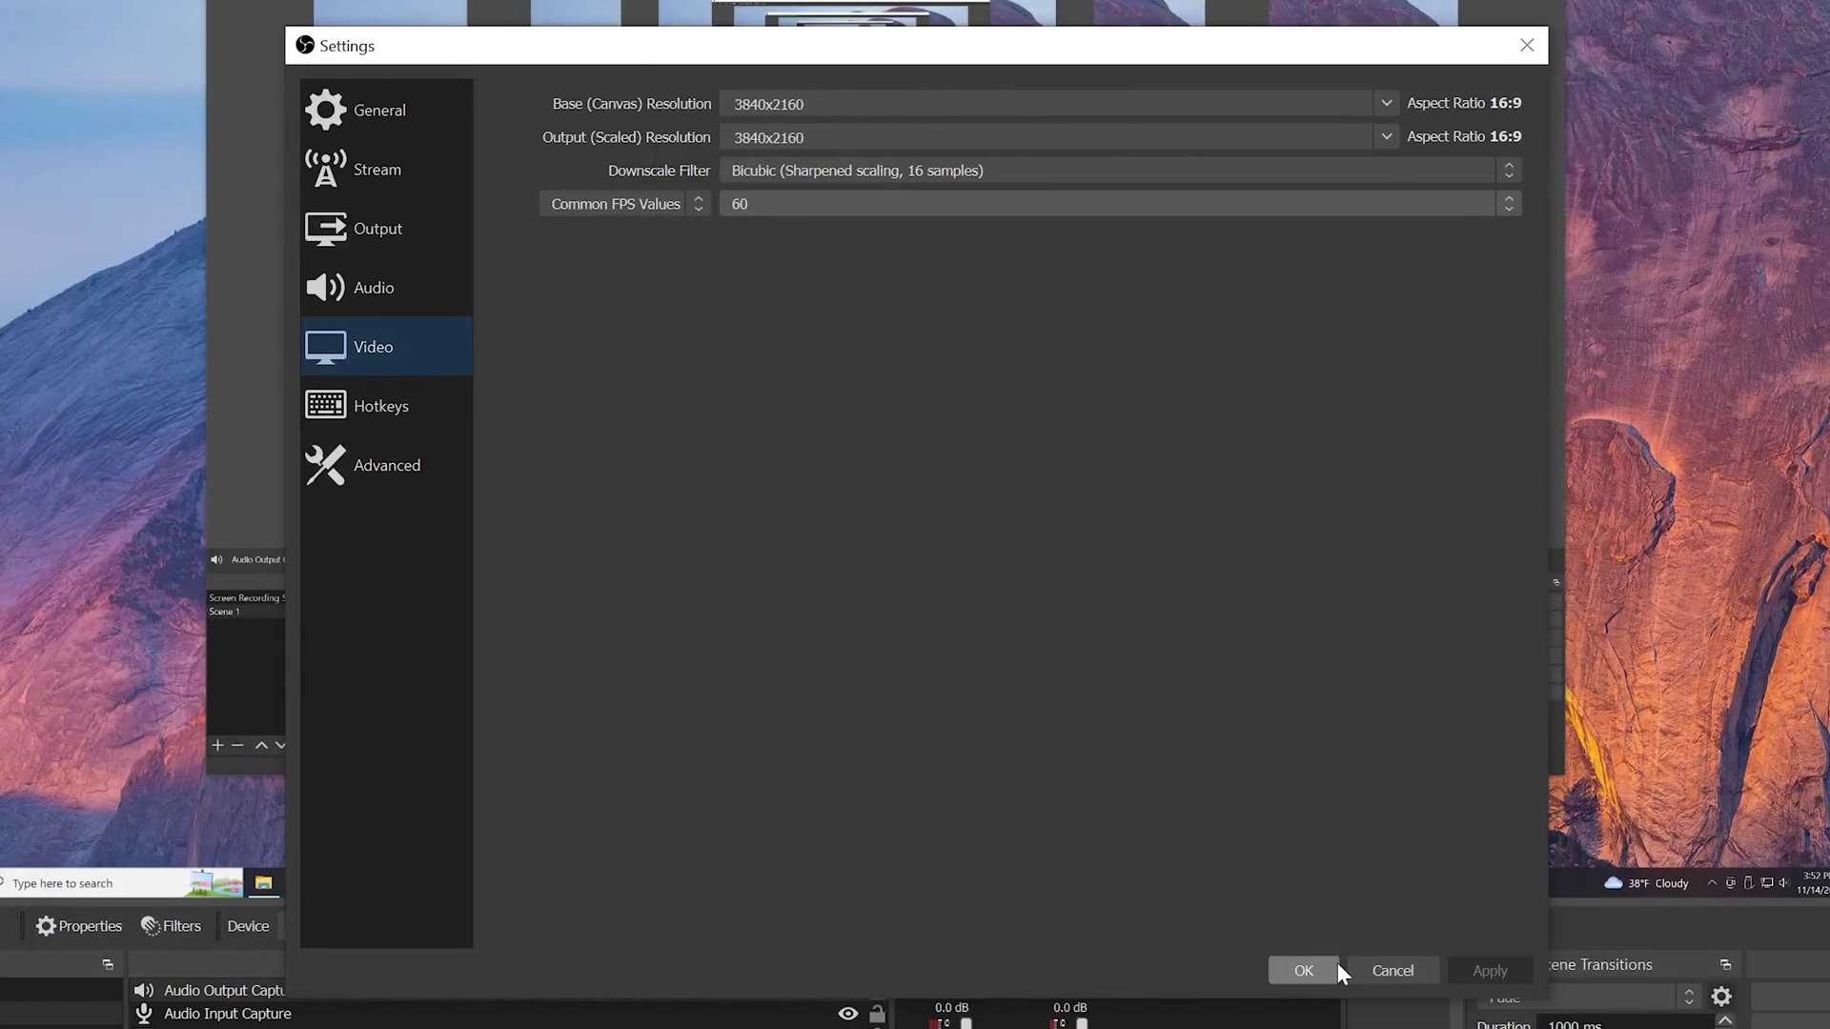
pyautogui.click(1334, 968)
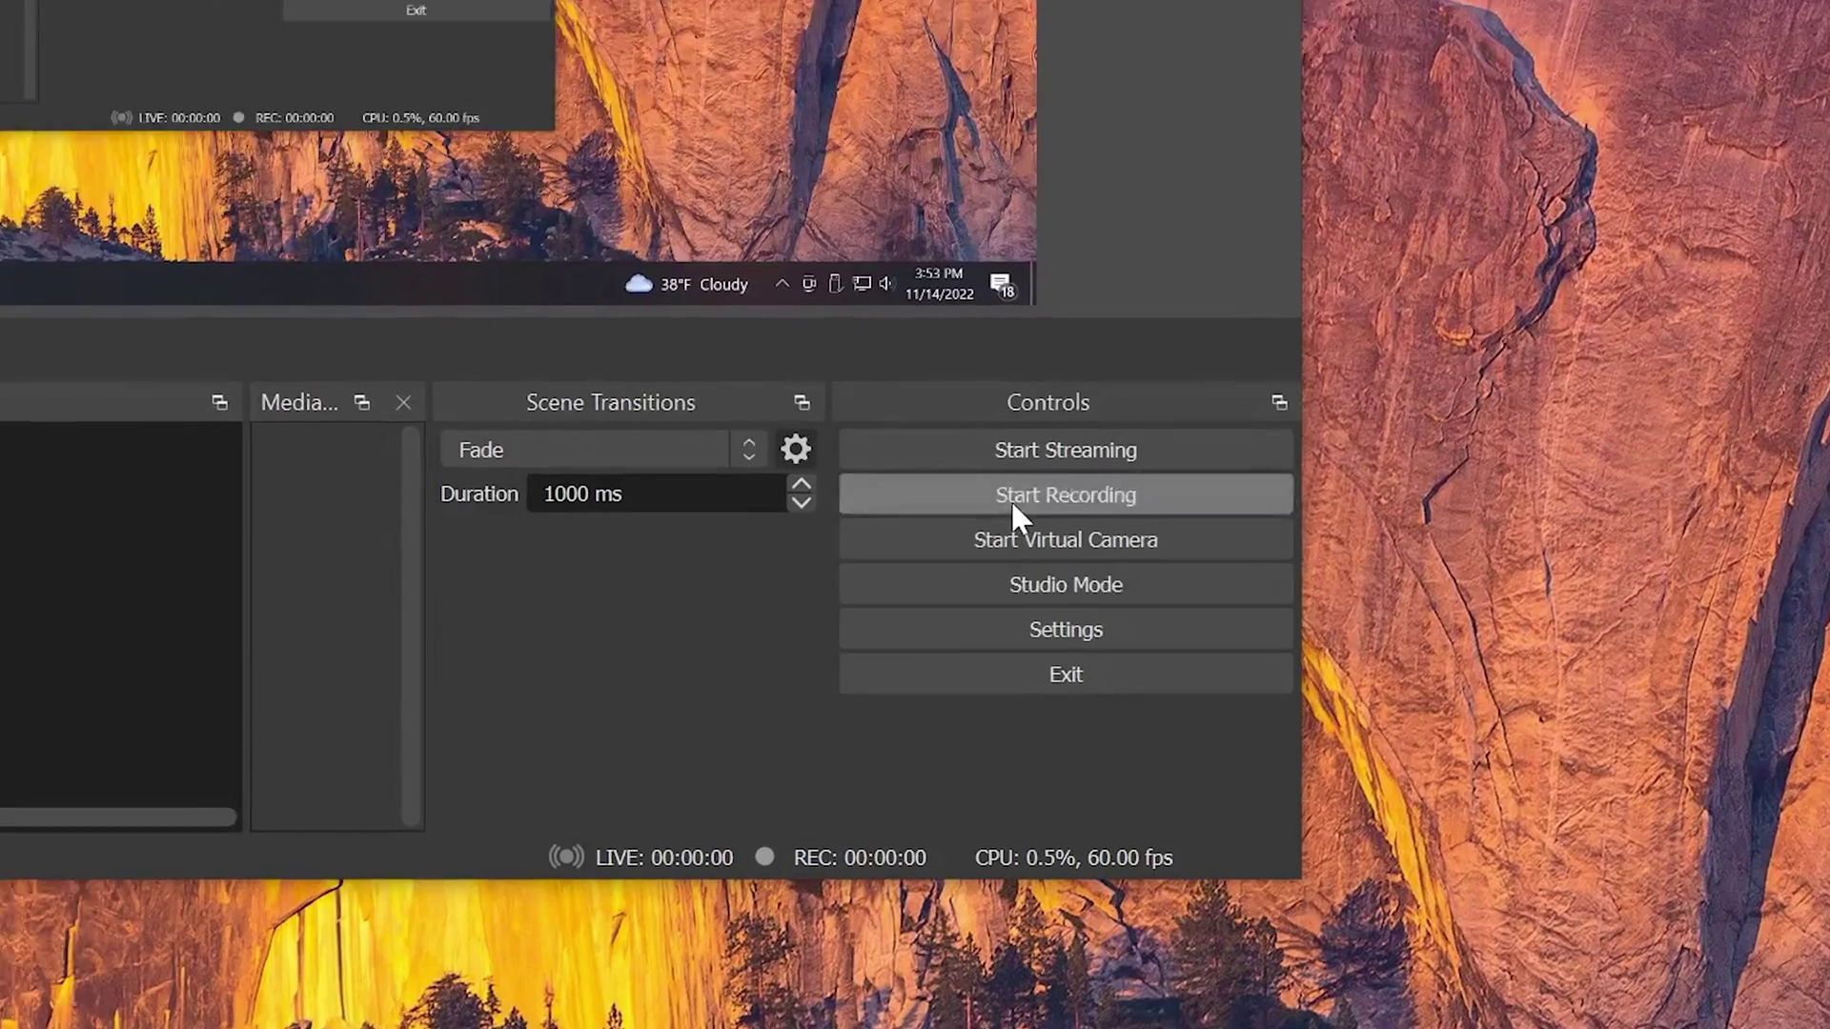
# Record a short test clip in OBS Studio, saved to the Desktop as MP4.
pyautogui.click(1244, 658)
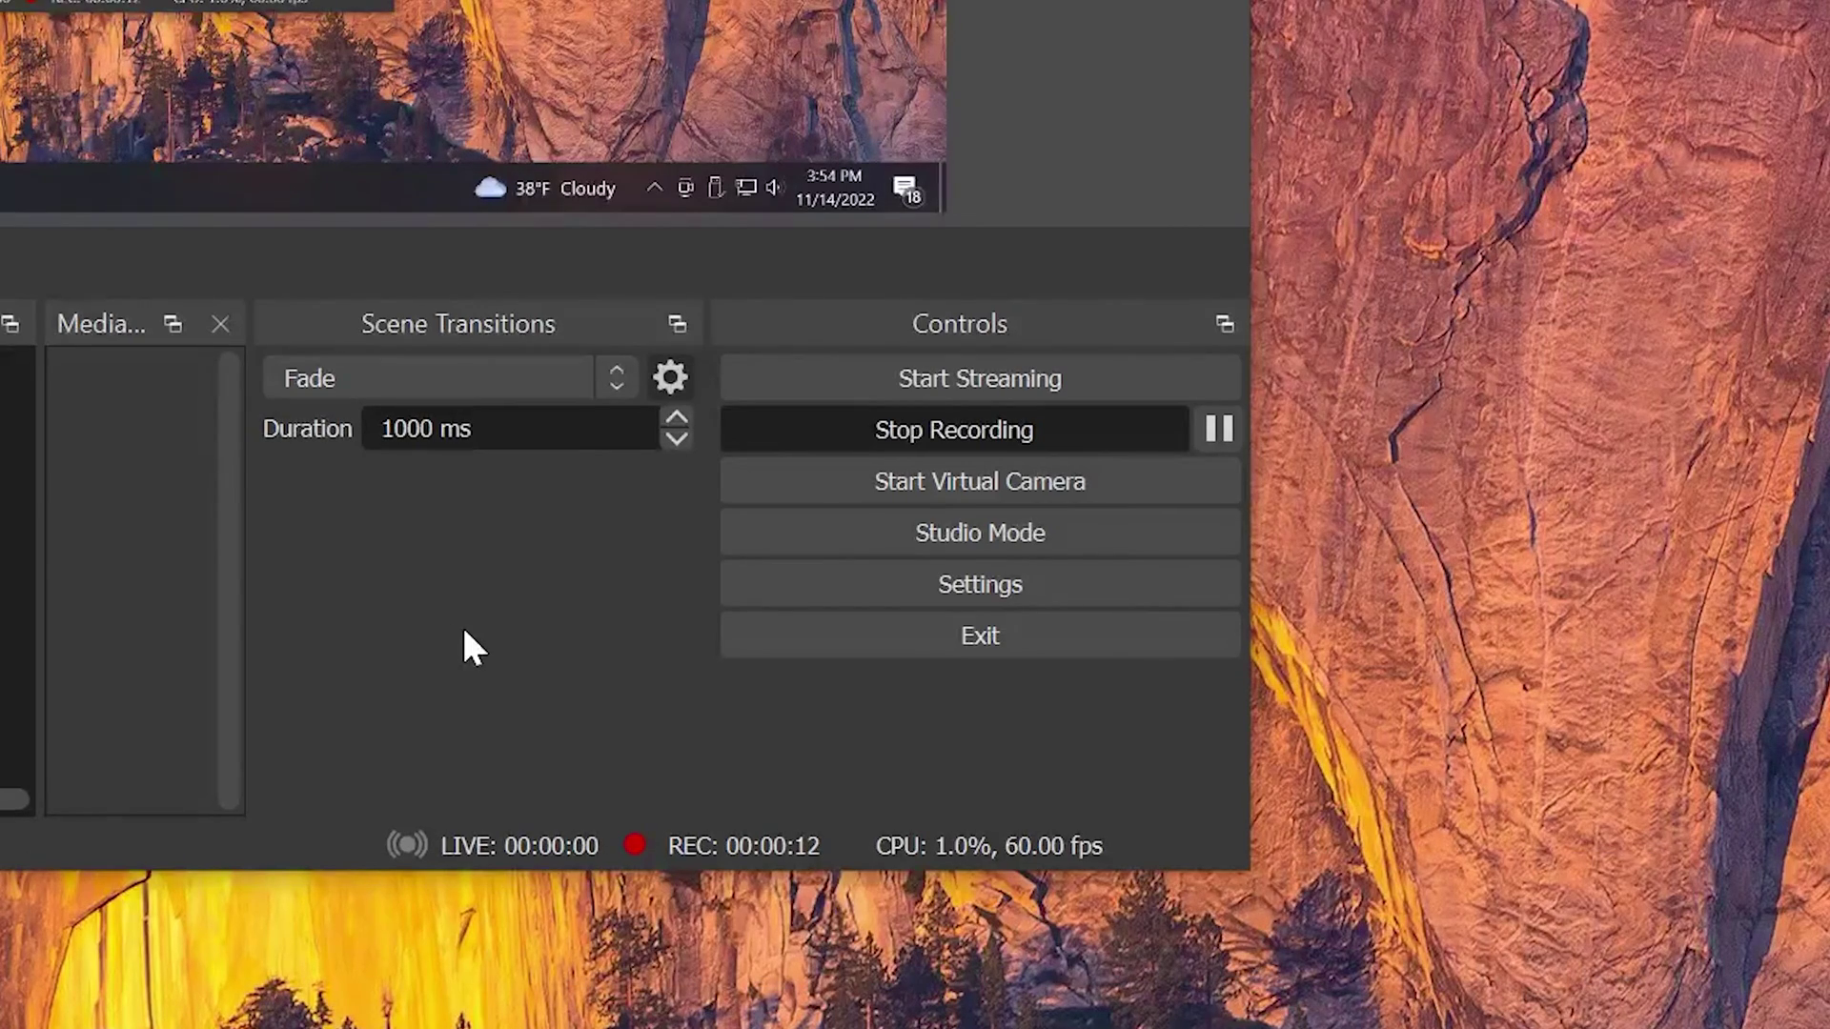
pyautogui.click(959, 448)
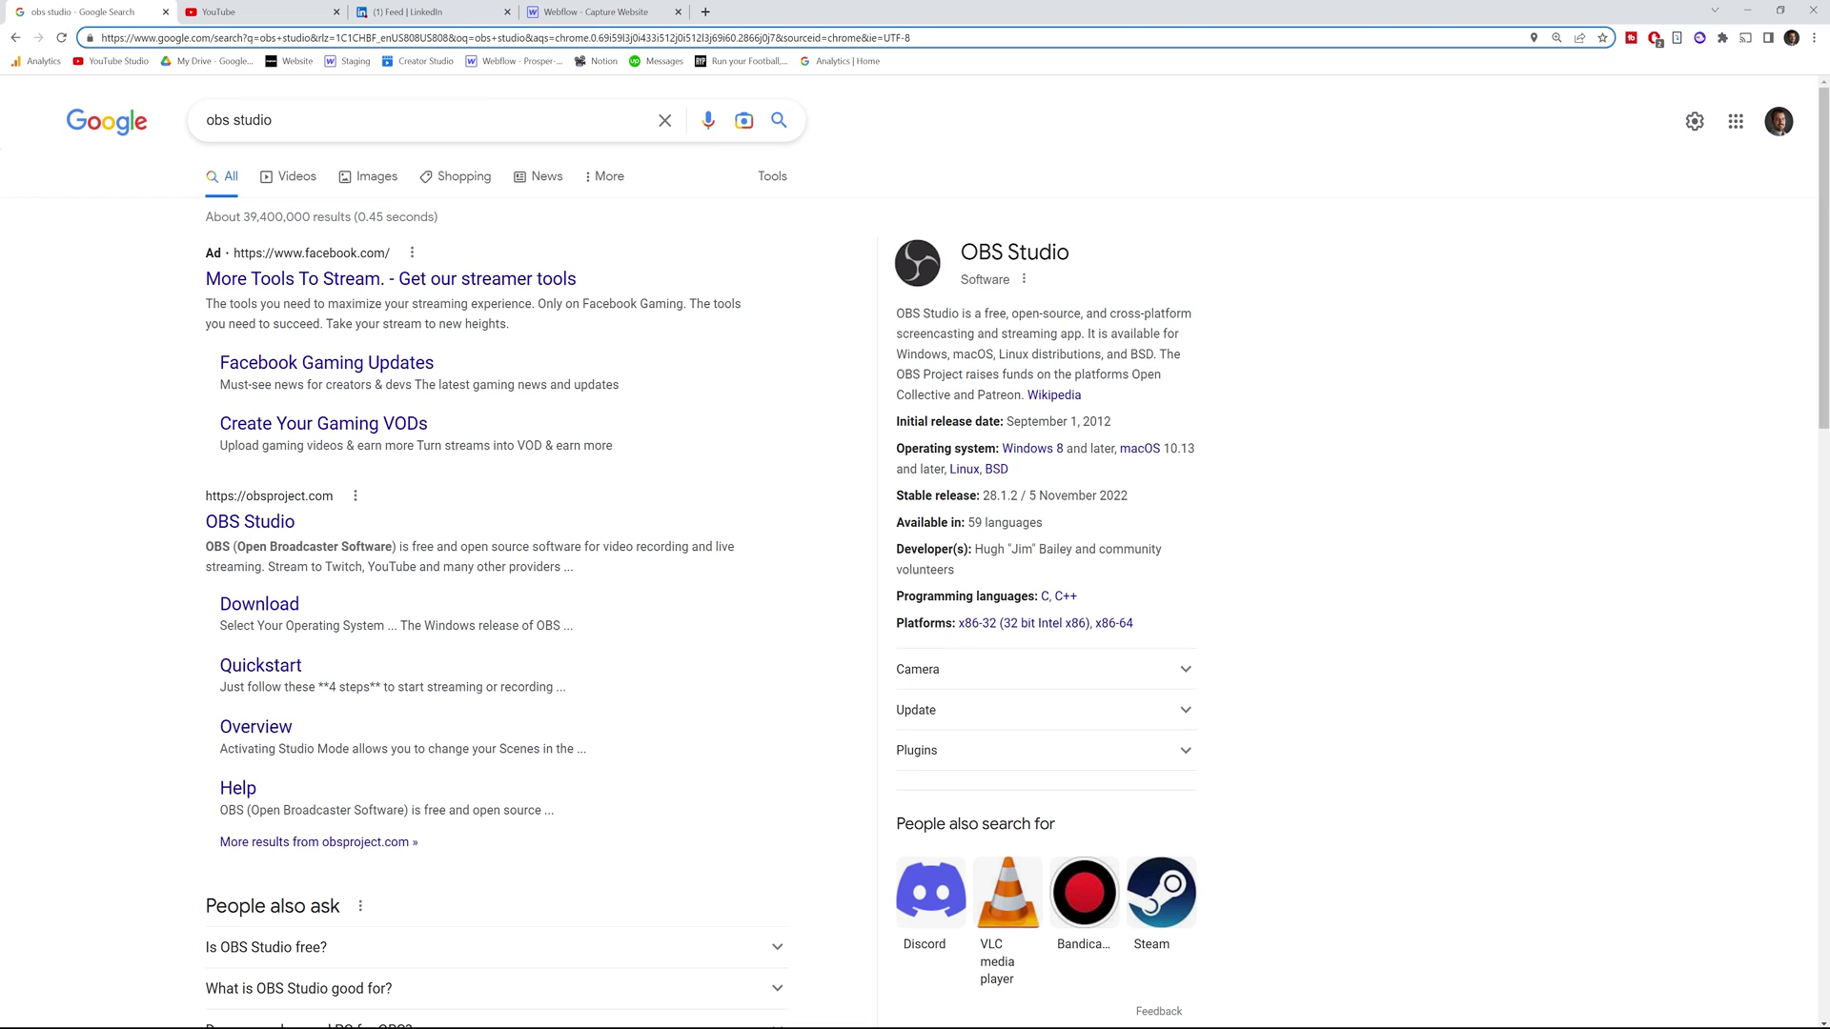
# Hide Chrome's bookmarks bar and close the Webflow, LinkedIn and YouTube tabs.
pyautogui.rightClick(1210, 71)
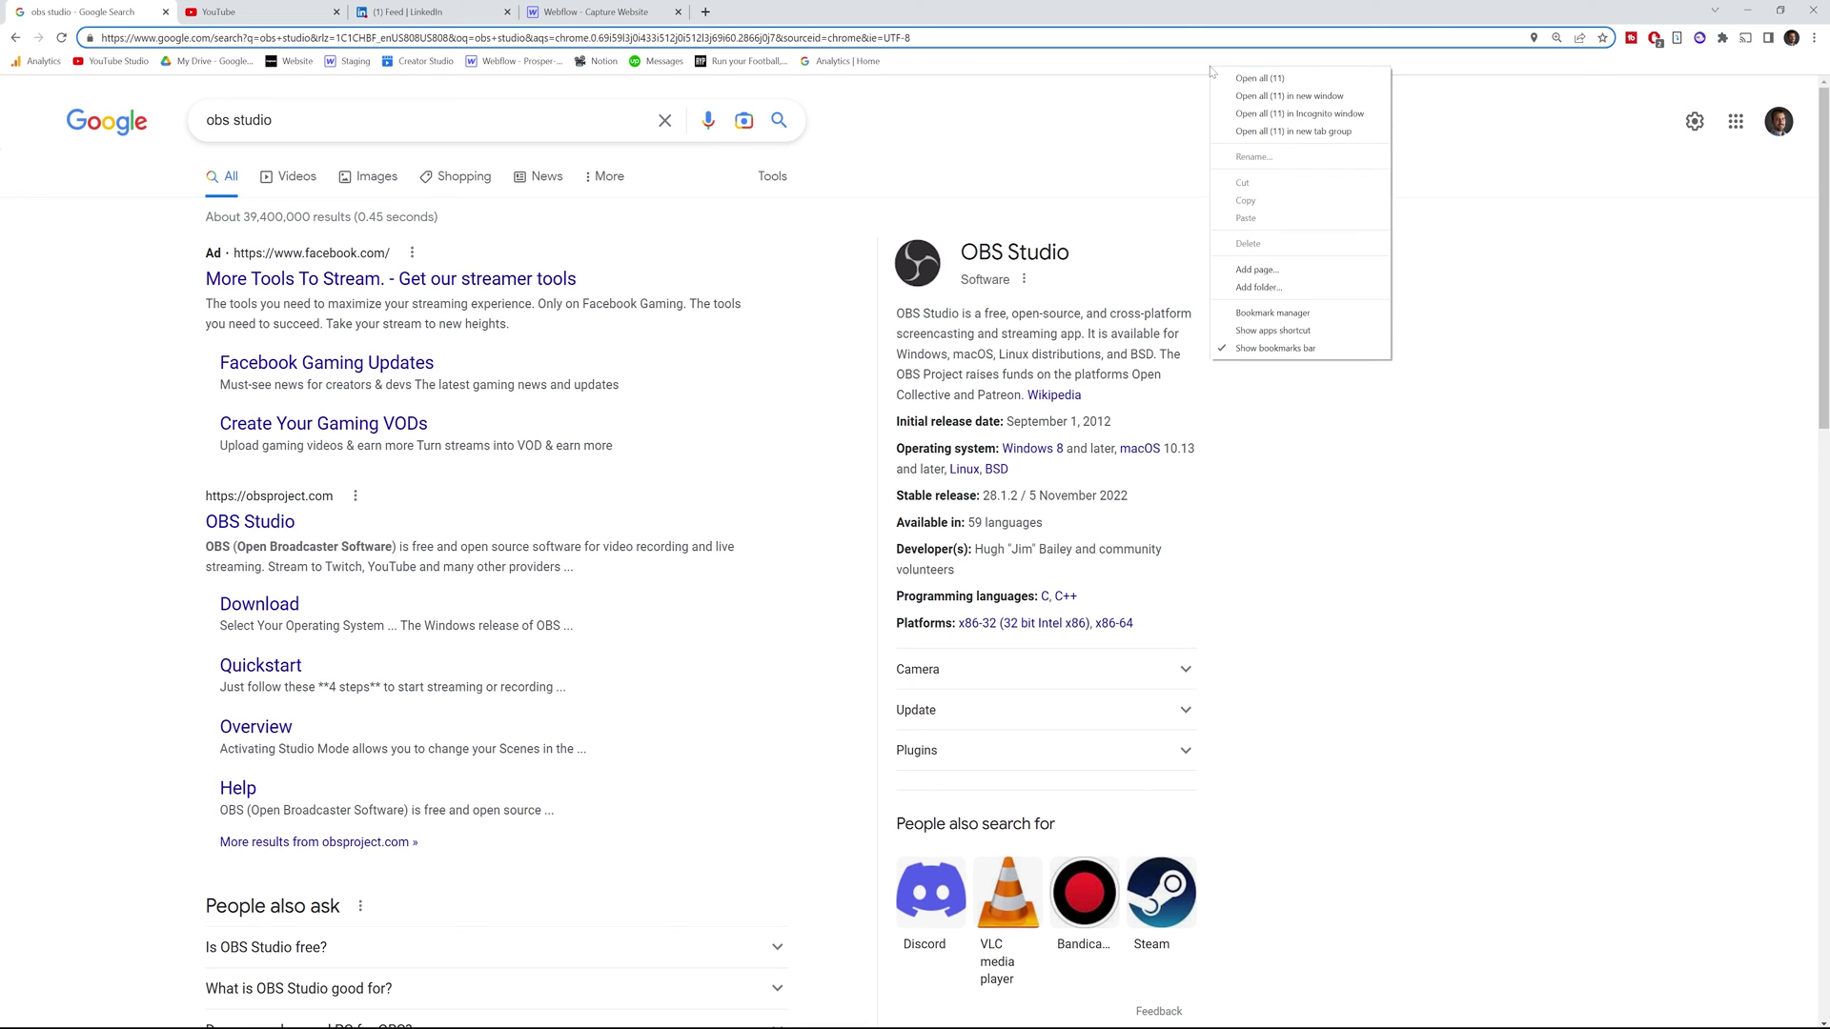
pyautogui.click(1254, 349)
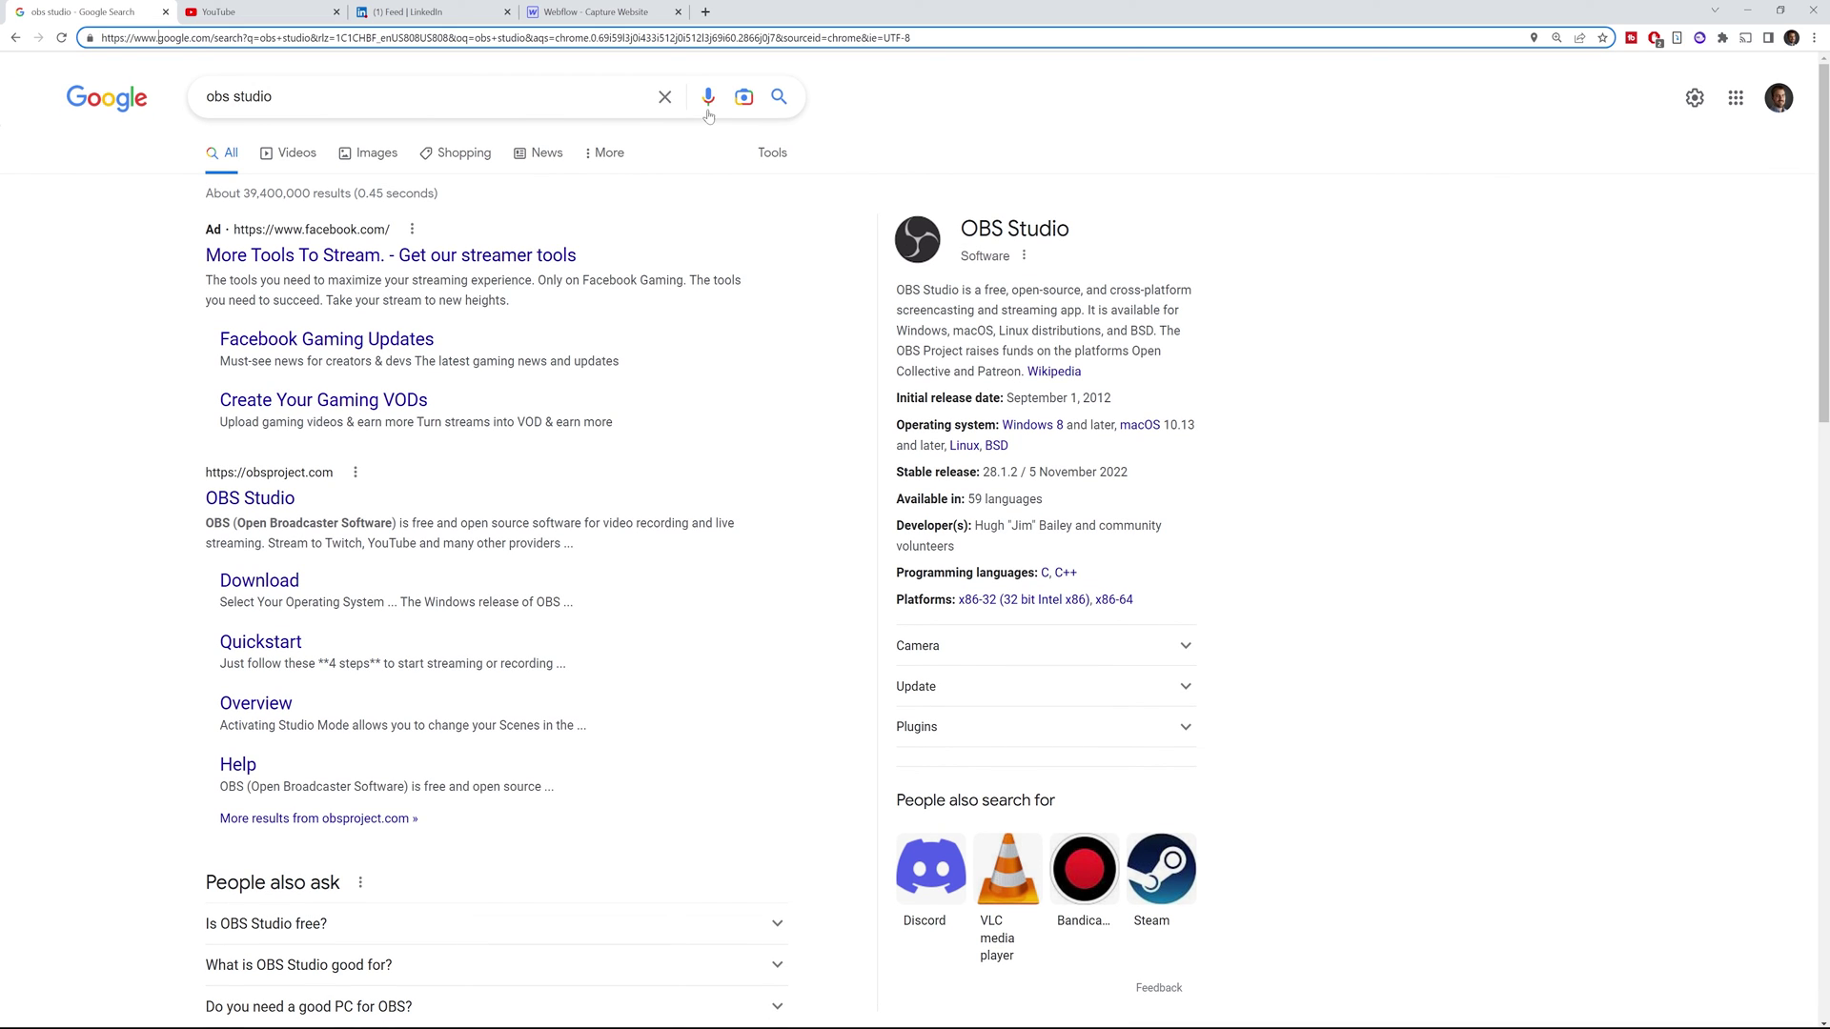
pyautogui.click(677, 12)
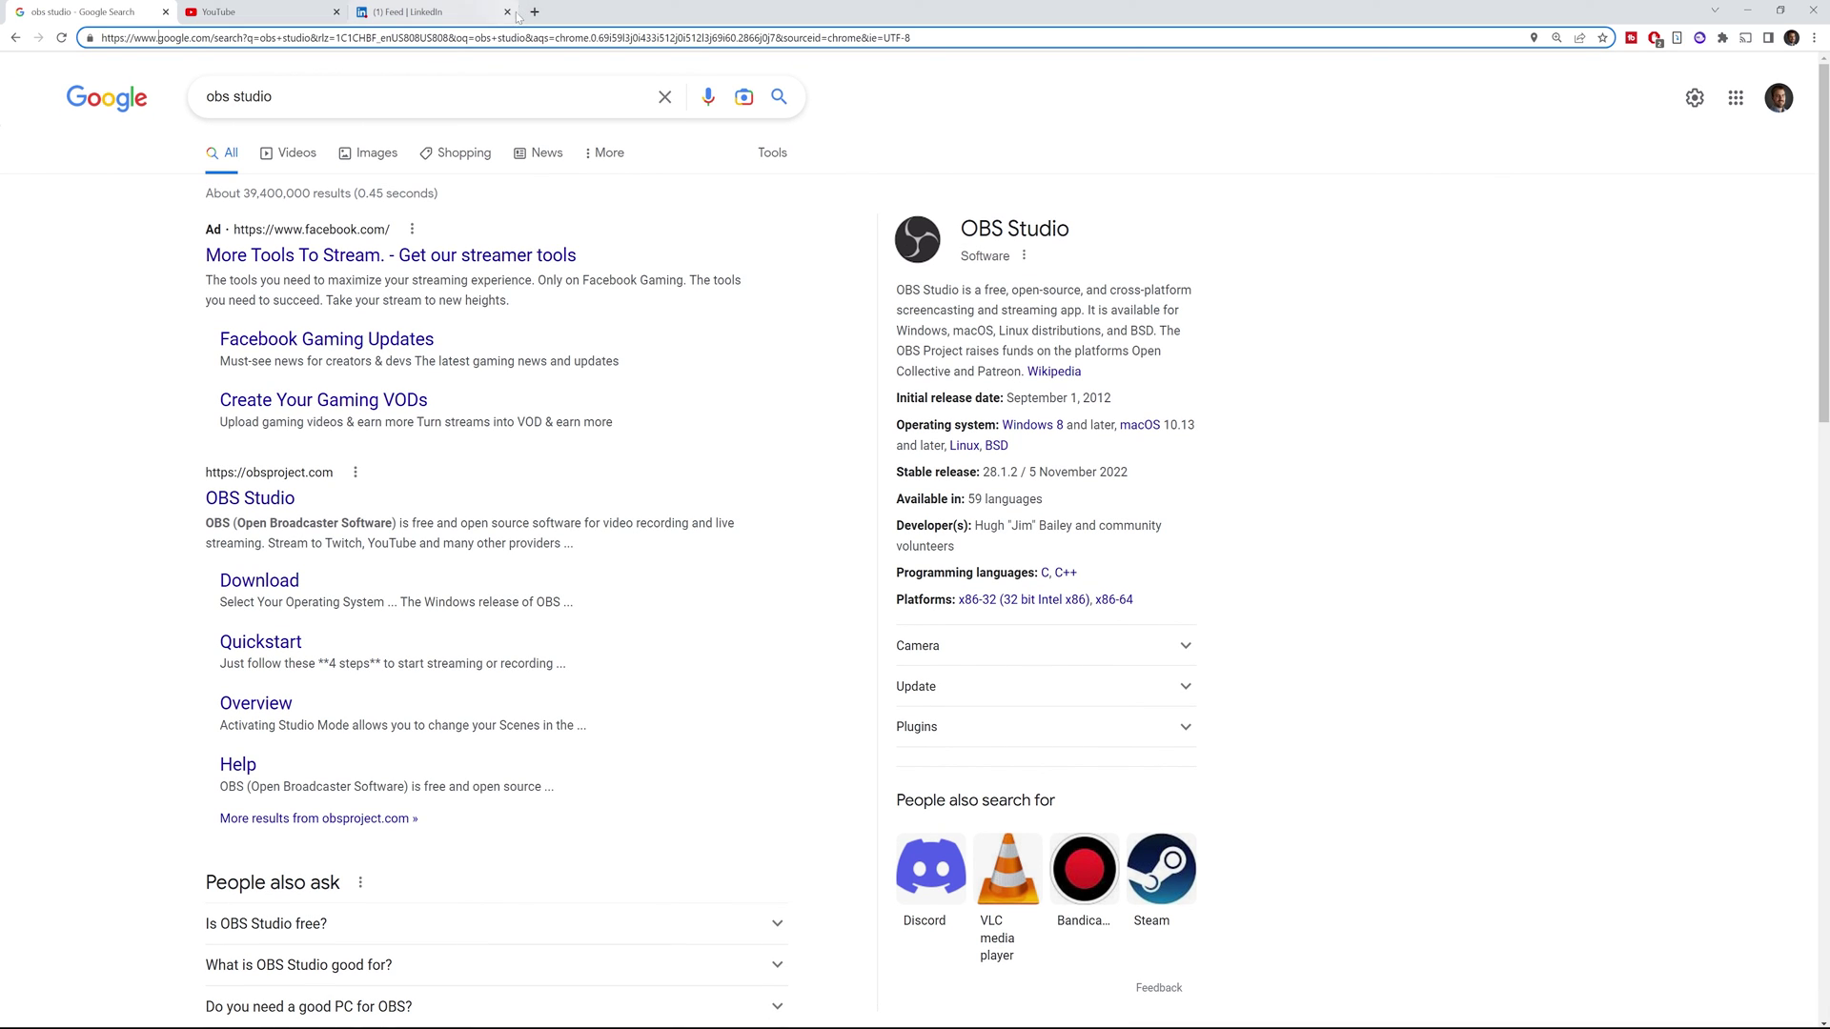
pyautogui.click(430, 11)
pyautogui.click(335, 12)
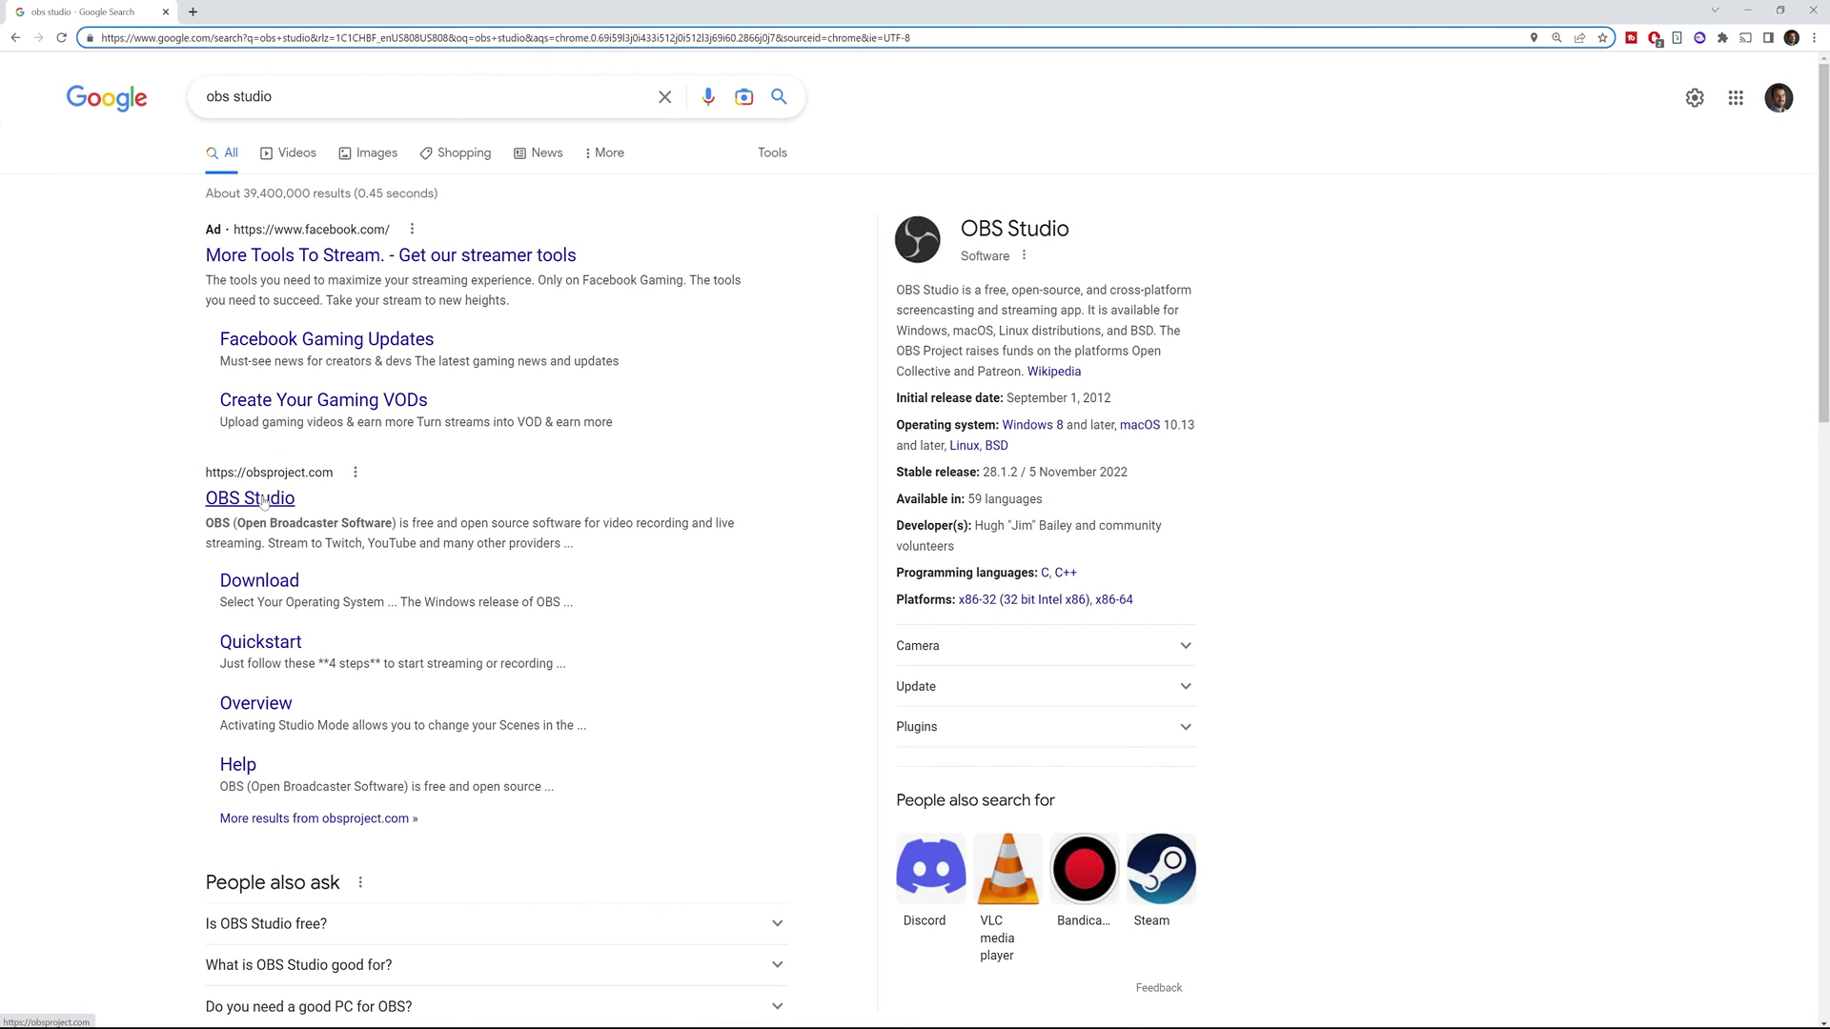
# Zoom the Google results page to 175%, then search Windows for 'cursor s'.
pyautogui.click(829, 381)
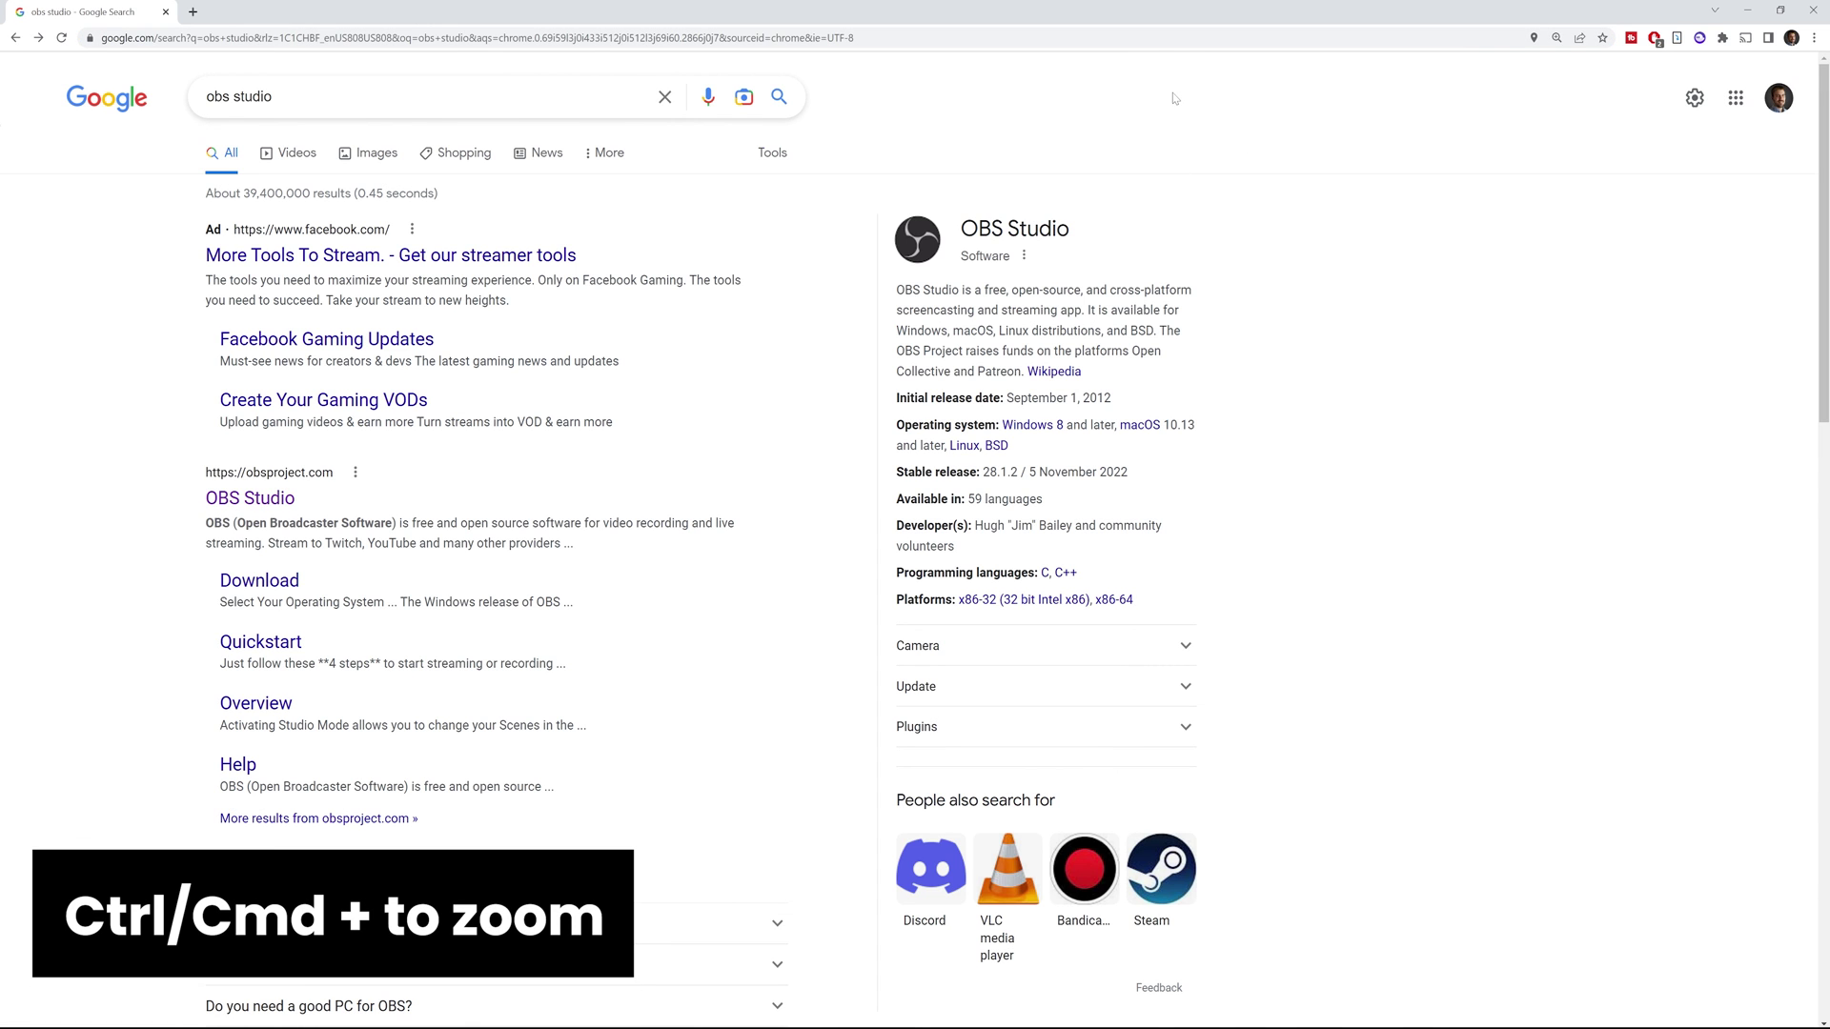
pyautogui.hotkey('ctrl', '+')
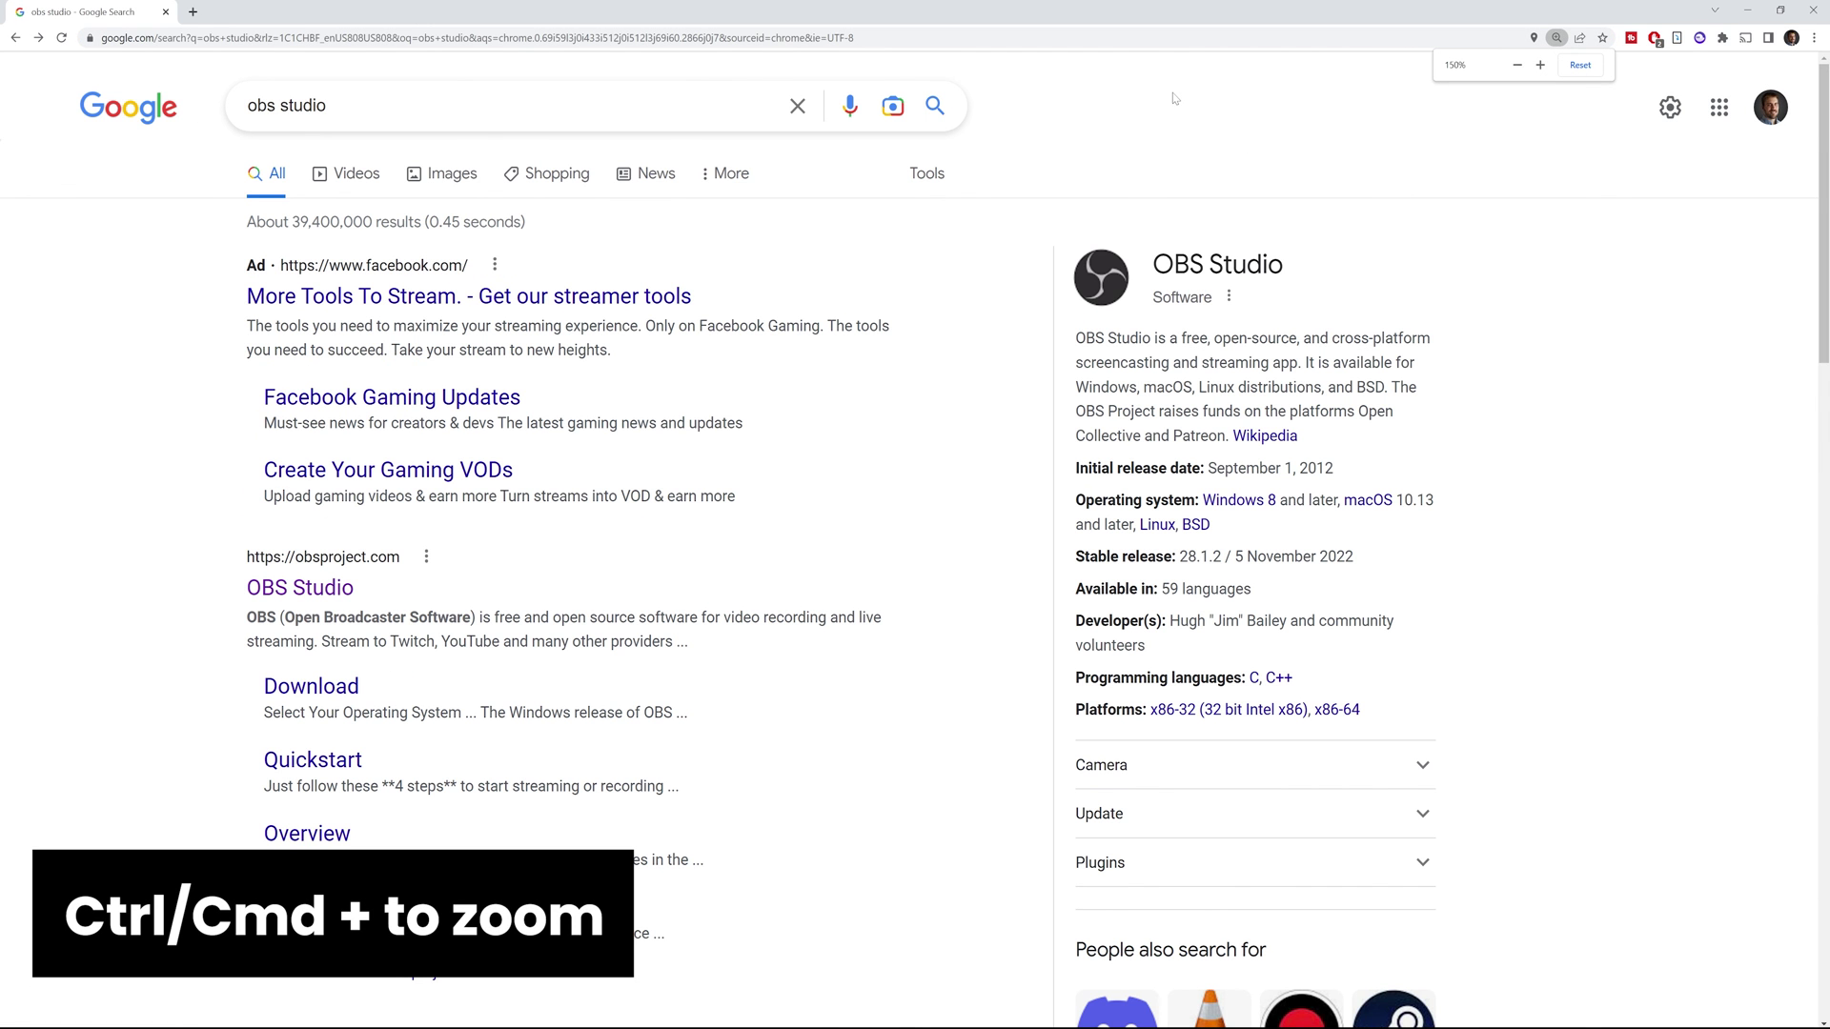
pyautogui.hotkey('ctrl', '+')
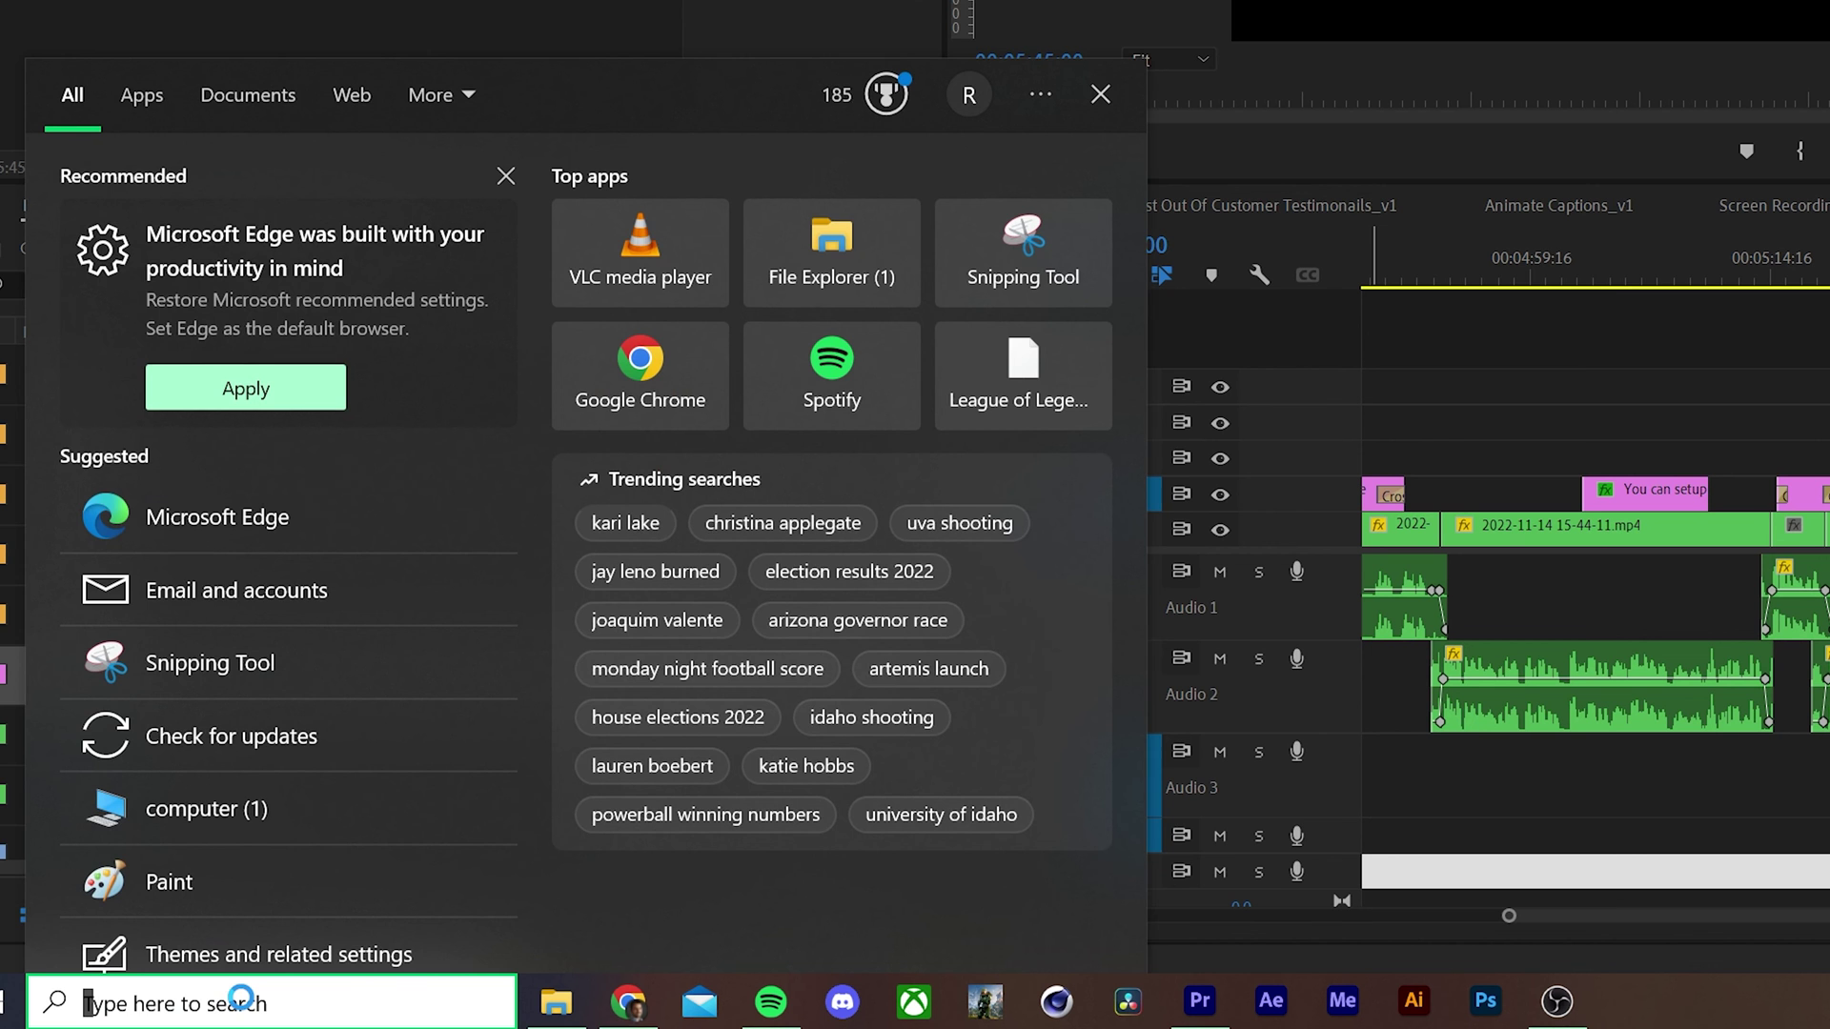
pyautogui.write('cursor s')
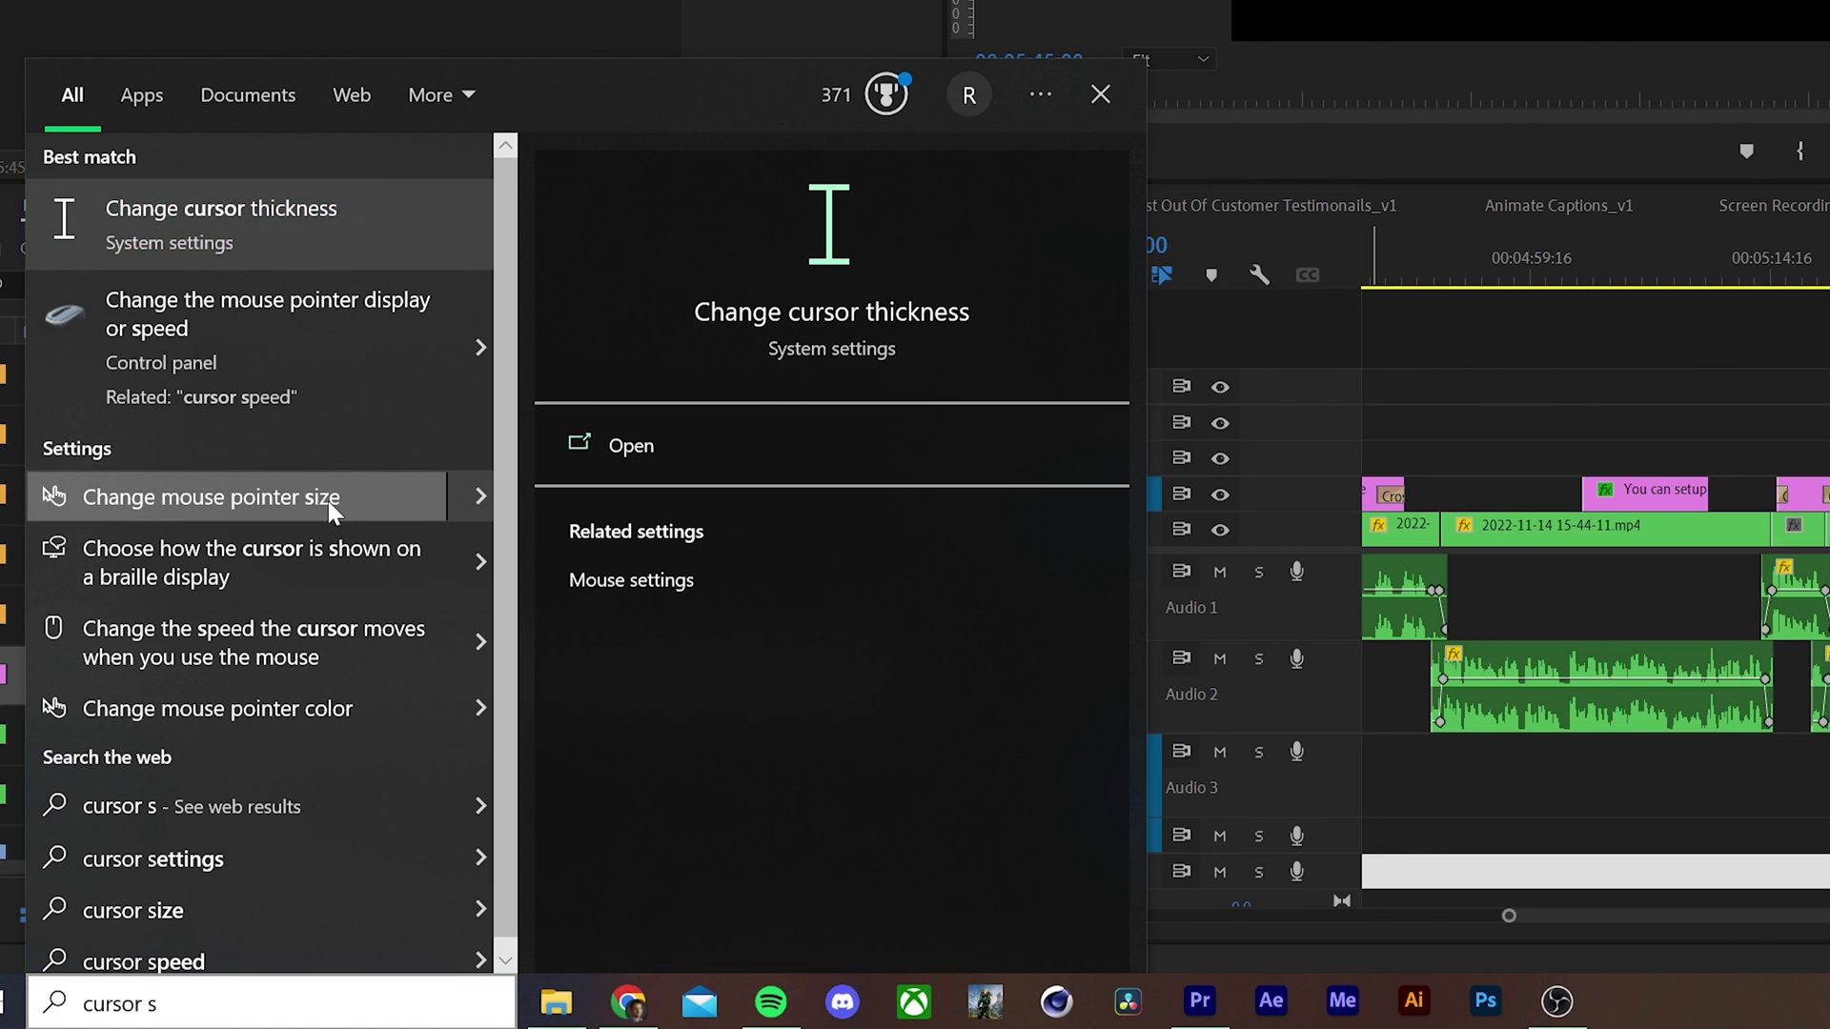
# In Change mouse pointer size, drag the pointer size slider up to 13.
pyautogui.click(327, 501)
pyautogui.moveTo(272, 190); pyautogui.dragTo(315, 200)
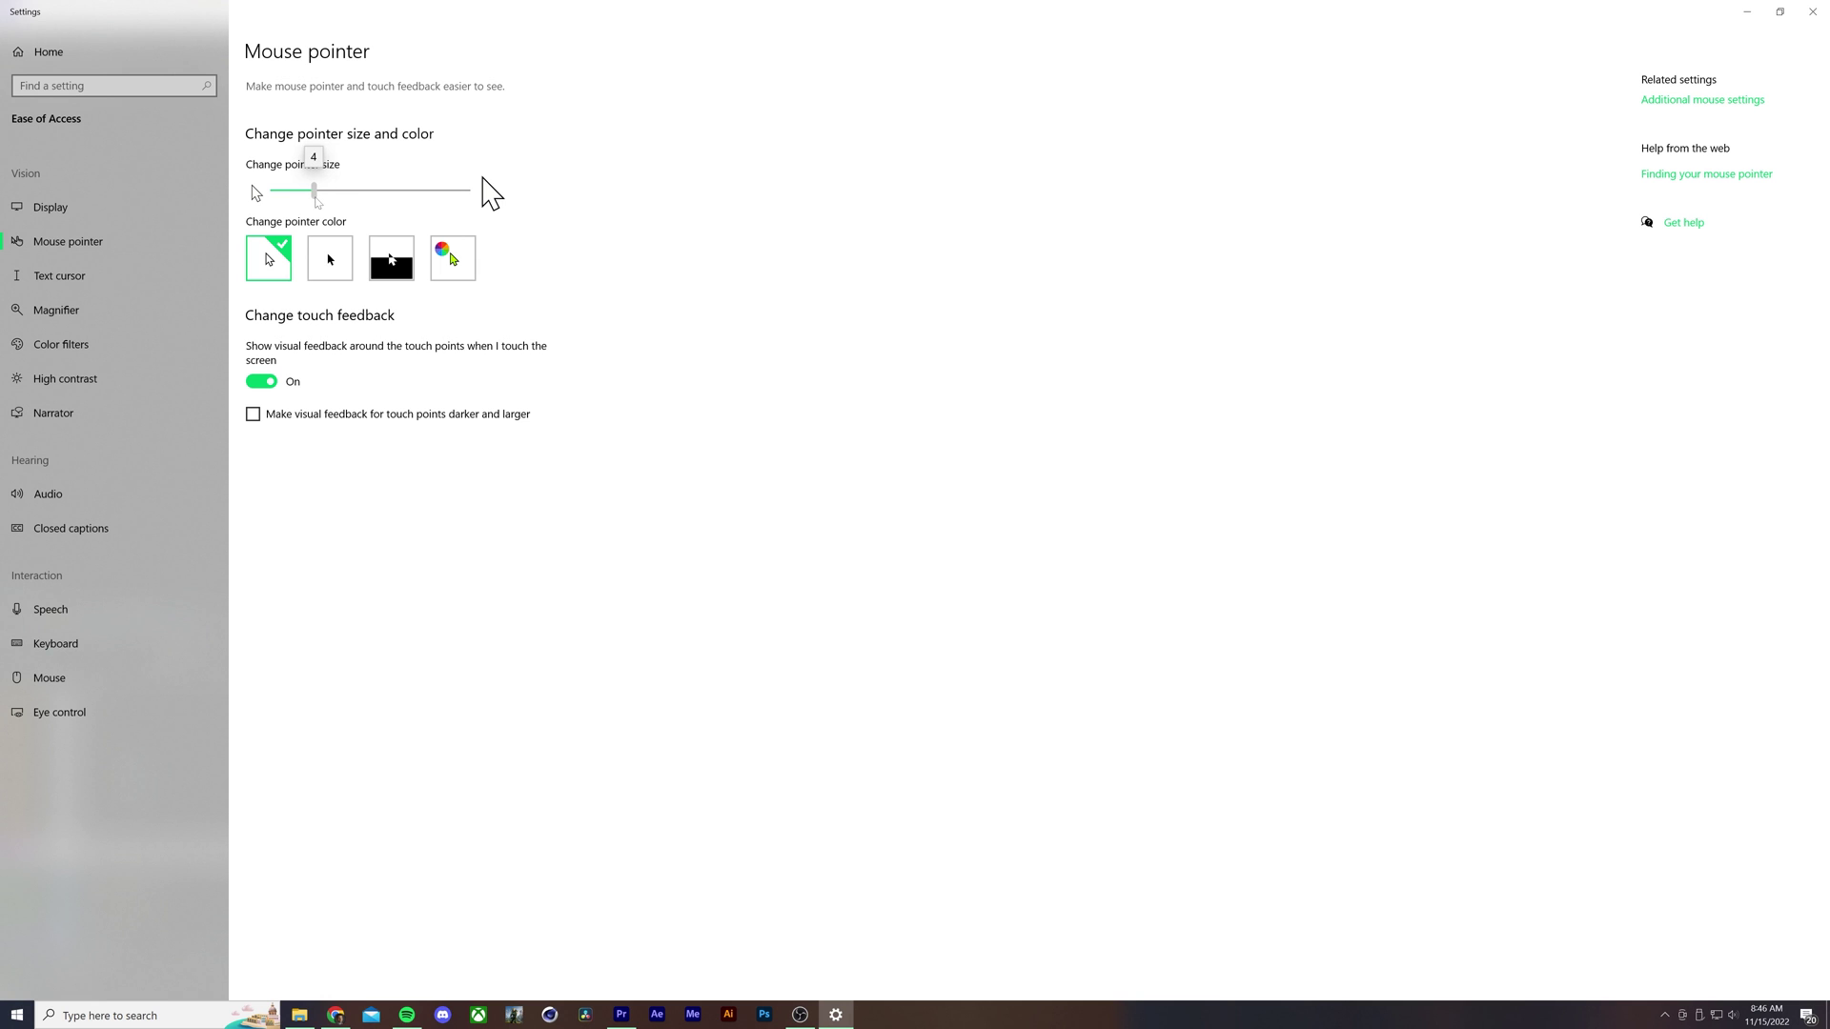